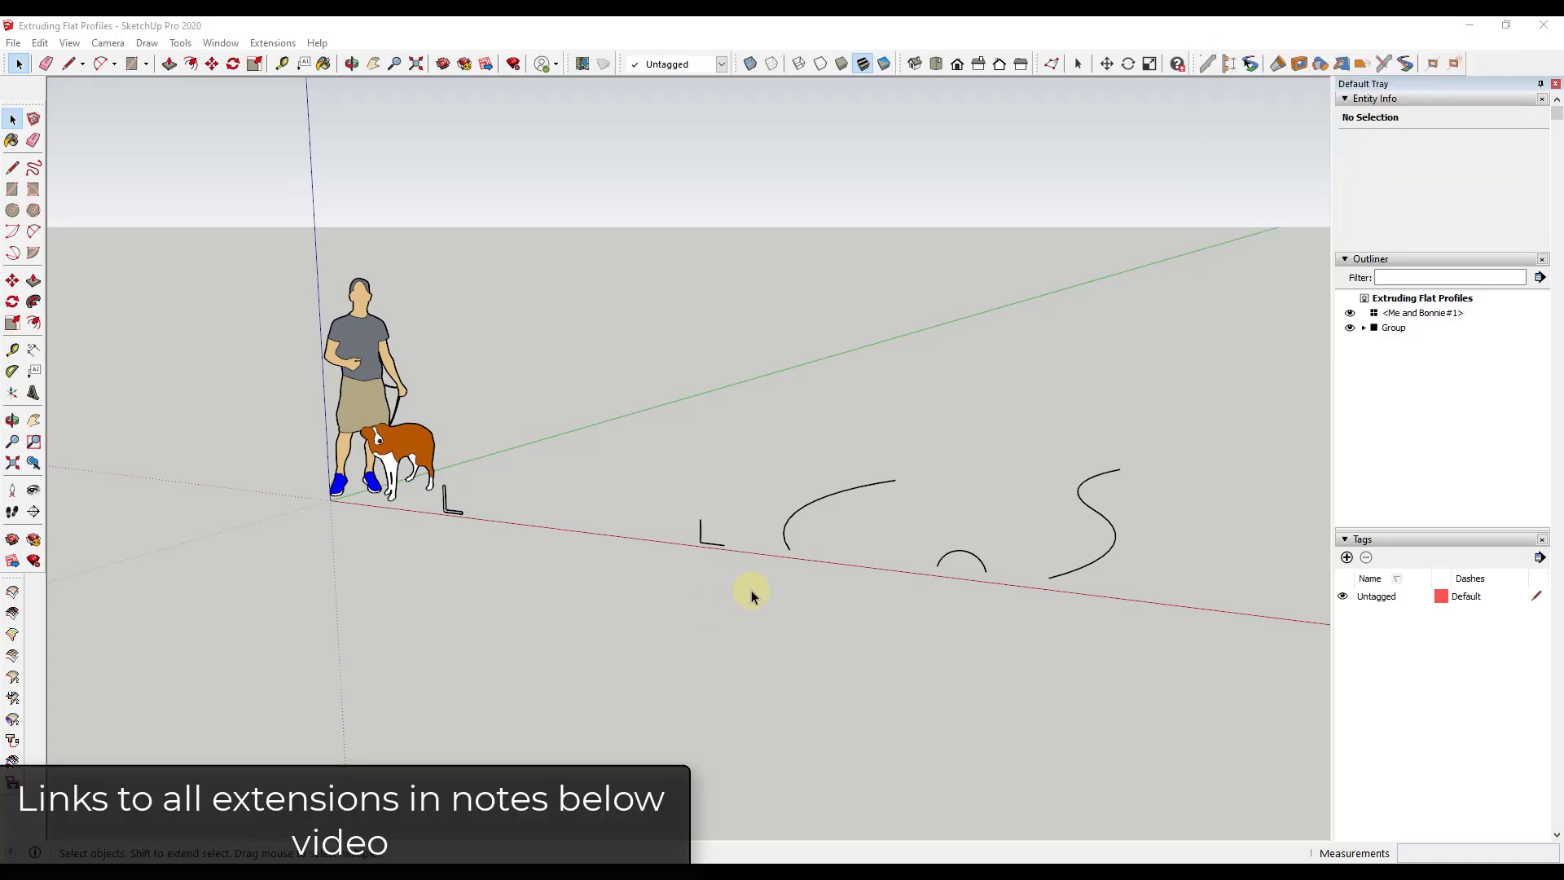
- Push/Pull the closed L-shaped face near the dog back along the green axis into a long angle bar
scroll(950, 468, down, 3)
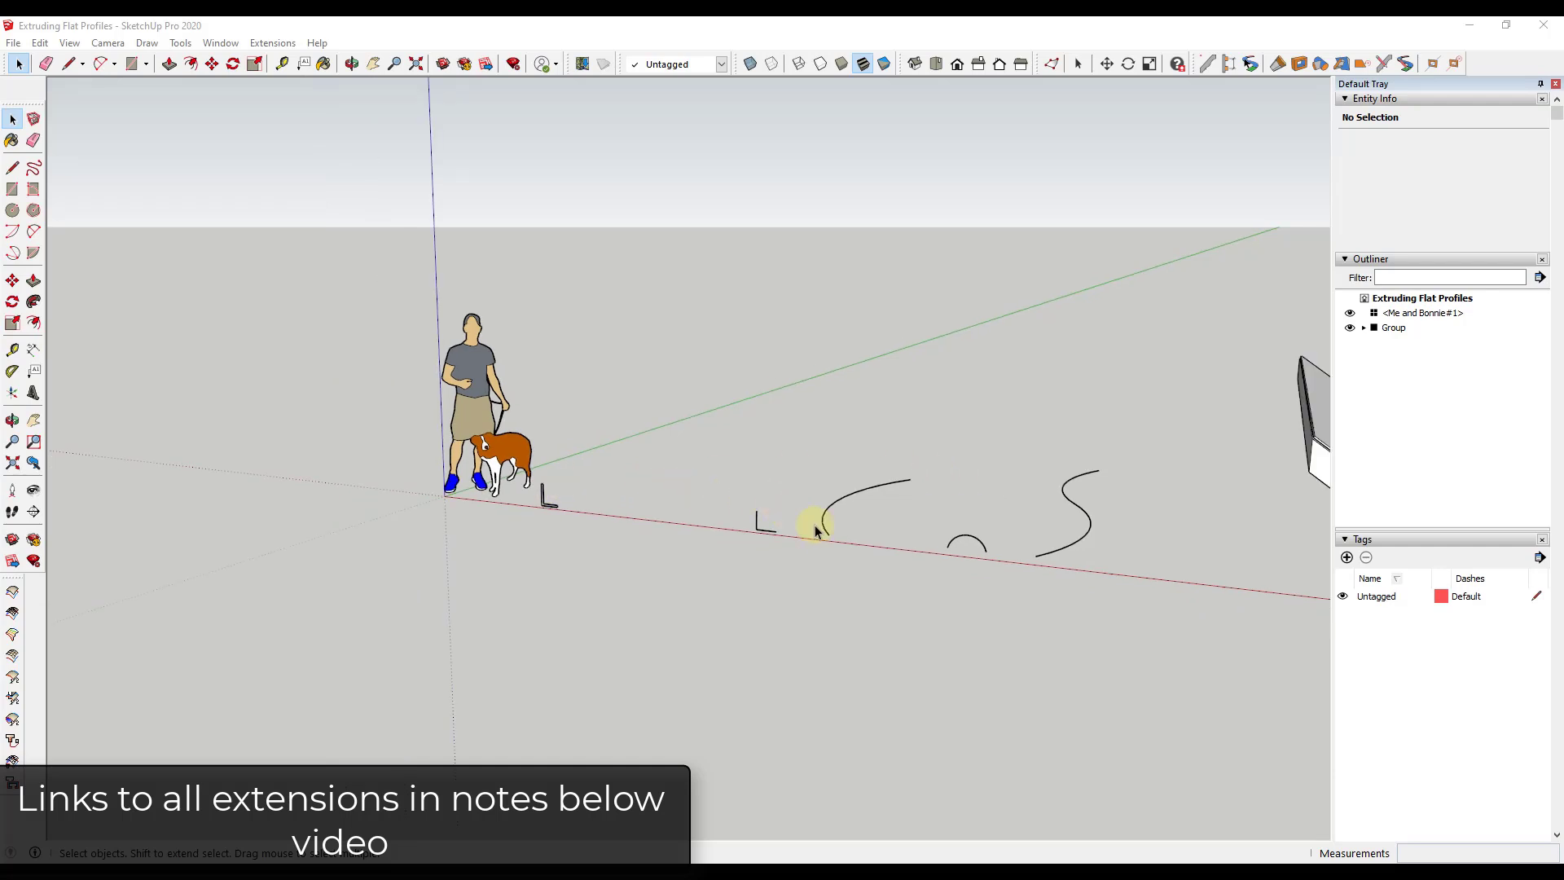
scroll(814, 524, up, 3)
scroll(354, 507, up, 3)
scroll(350, 488, down, 3)
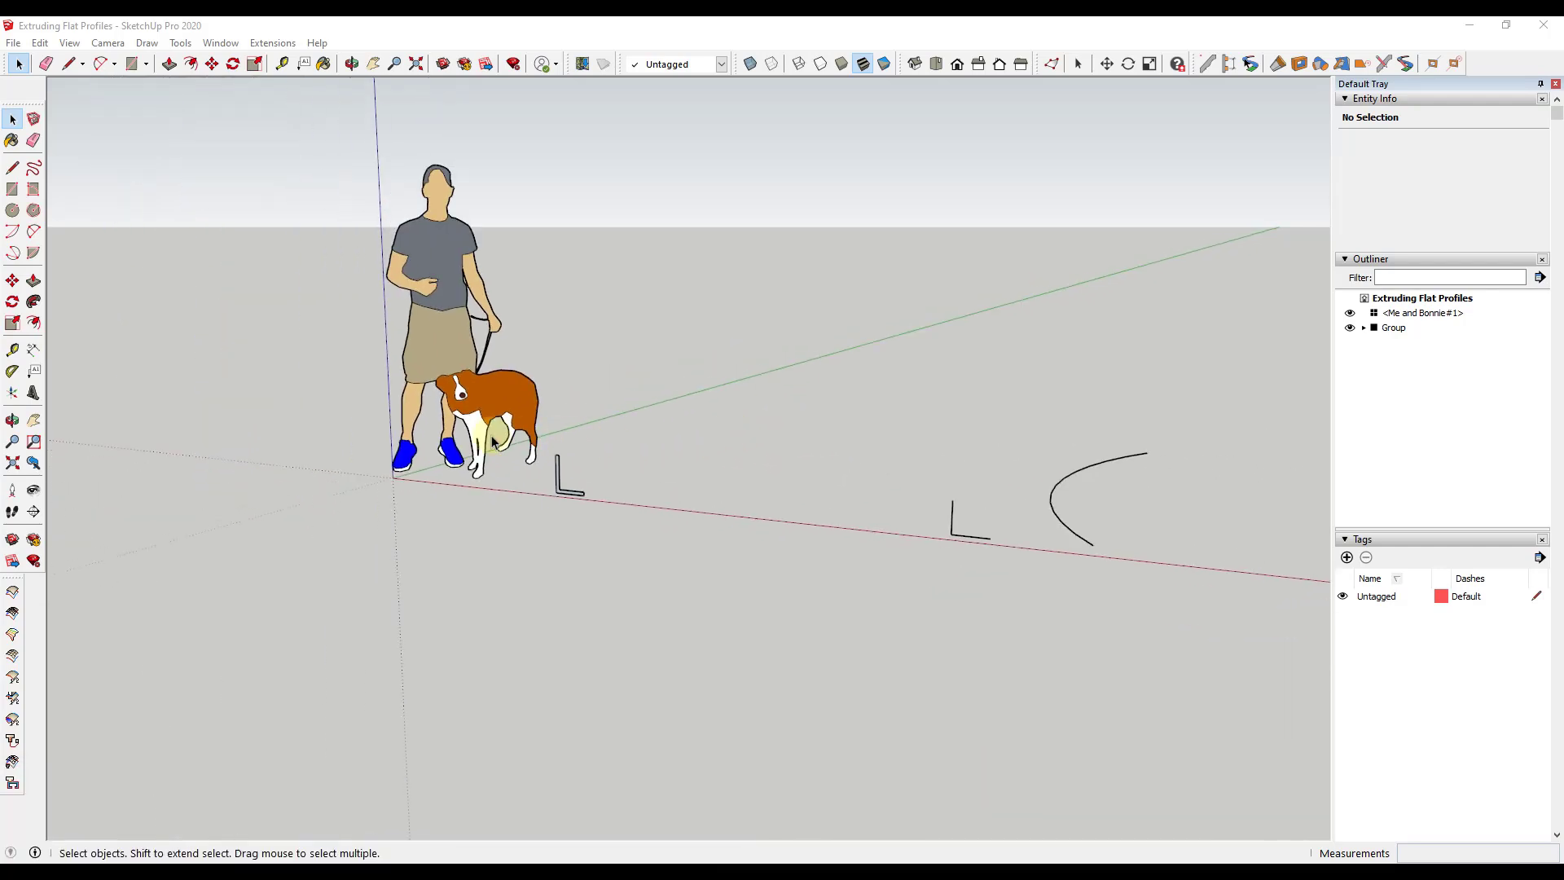
scroll(481, 497, up, 2)
middle_drag(481, 497, 486, 494)
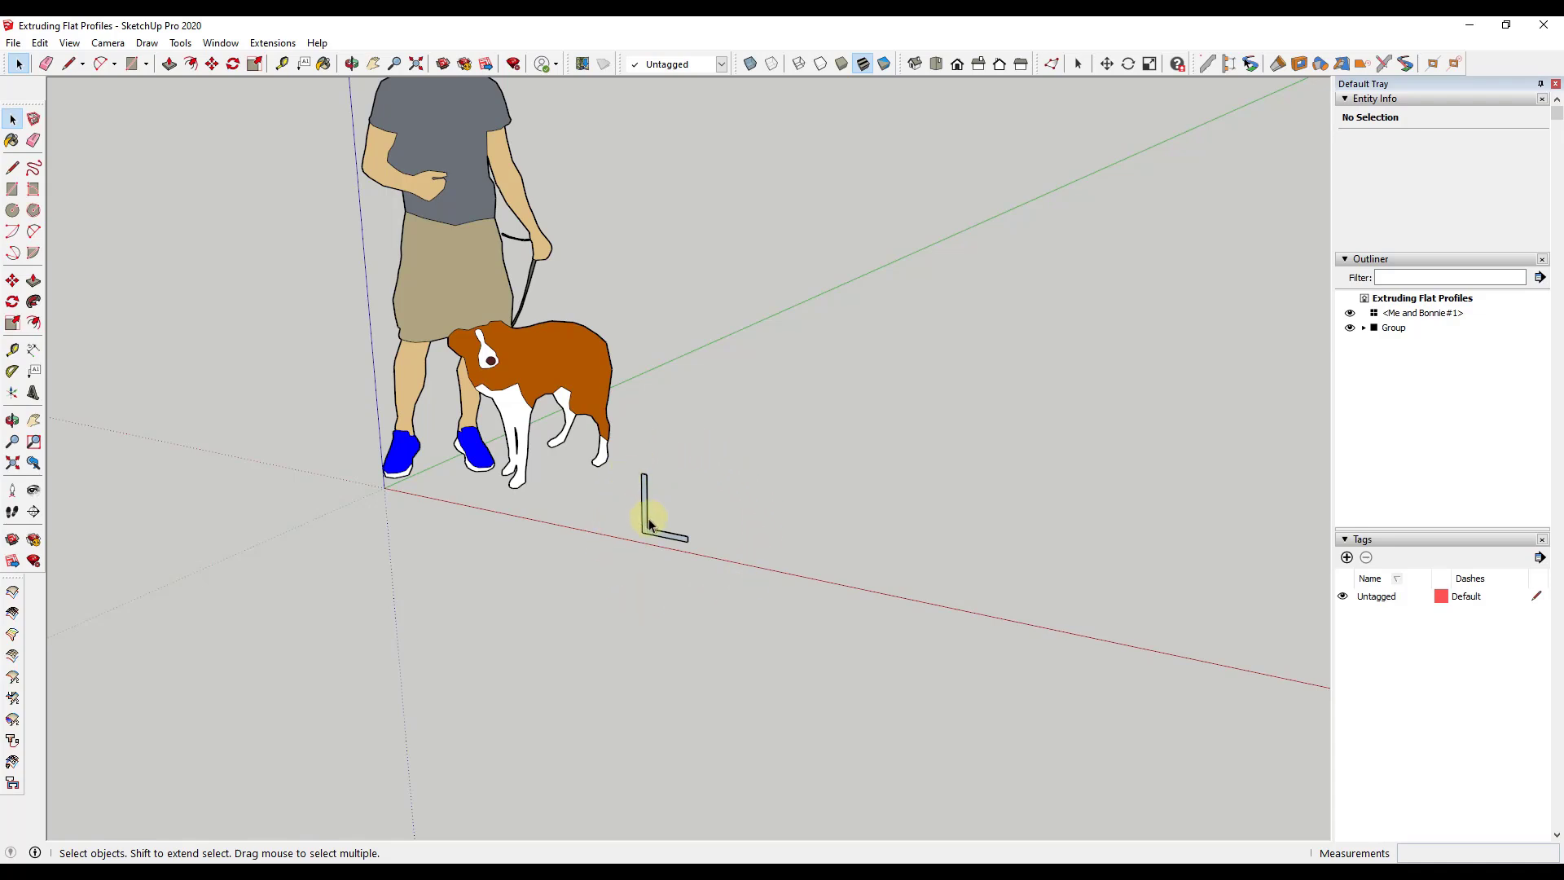
key(p)
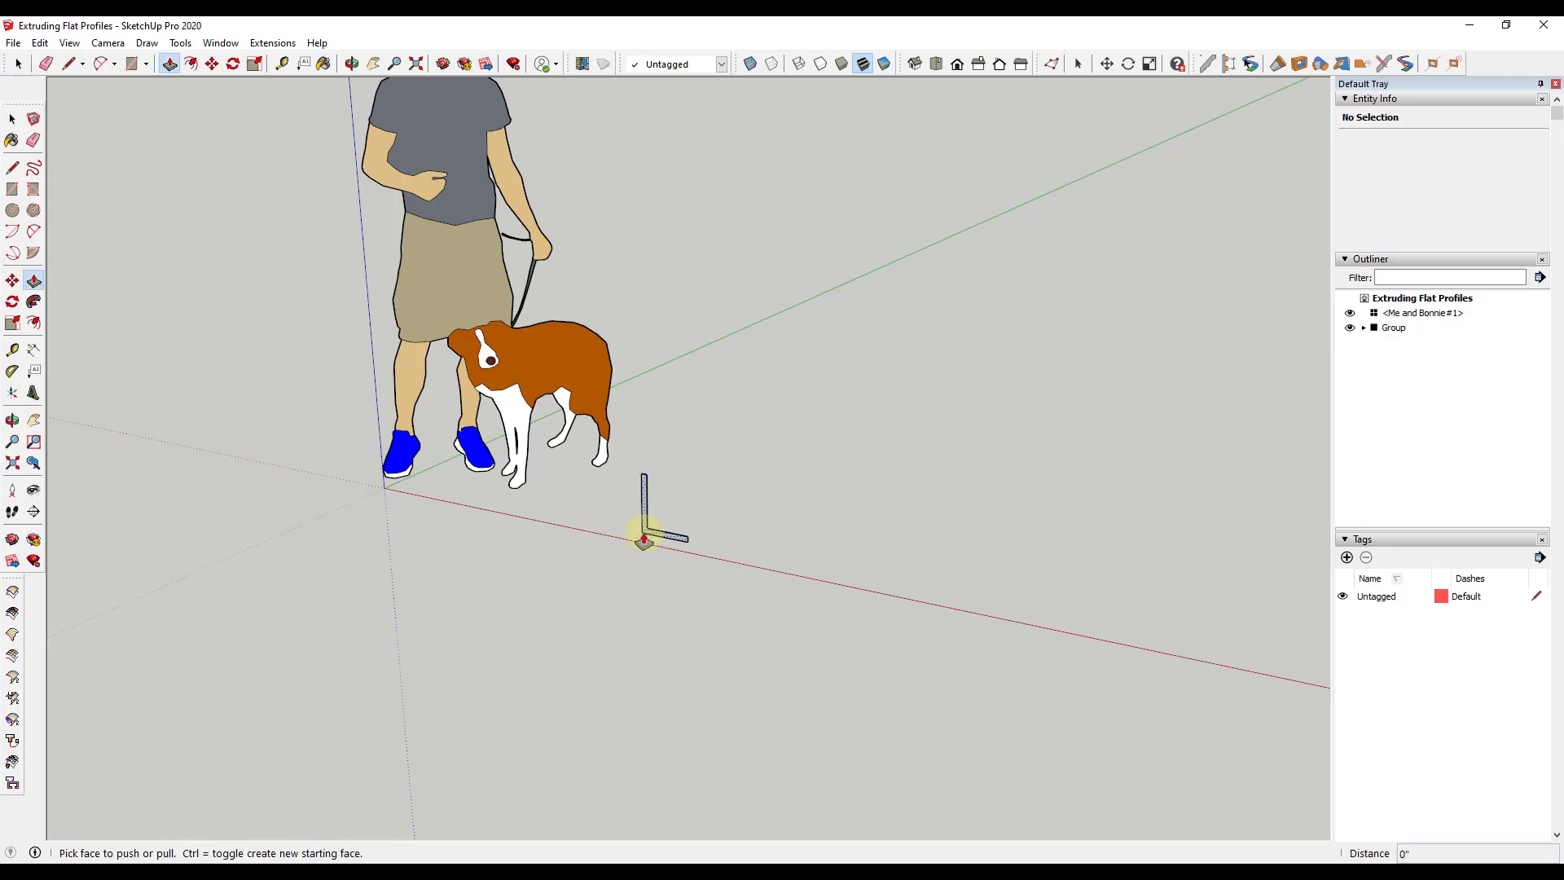
click(645, 537)
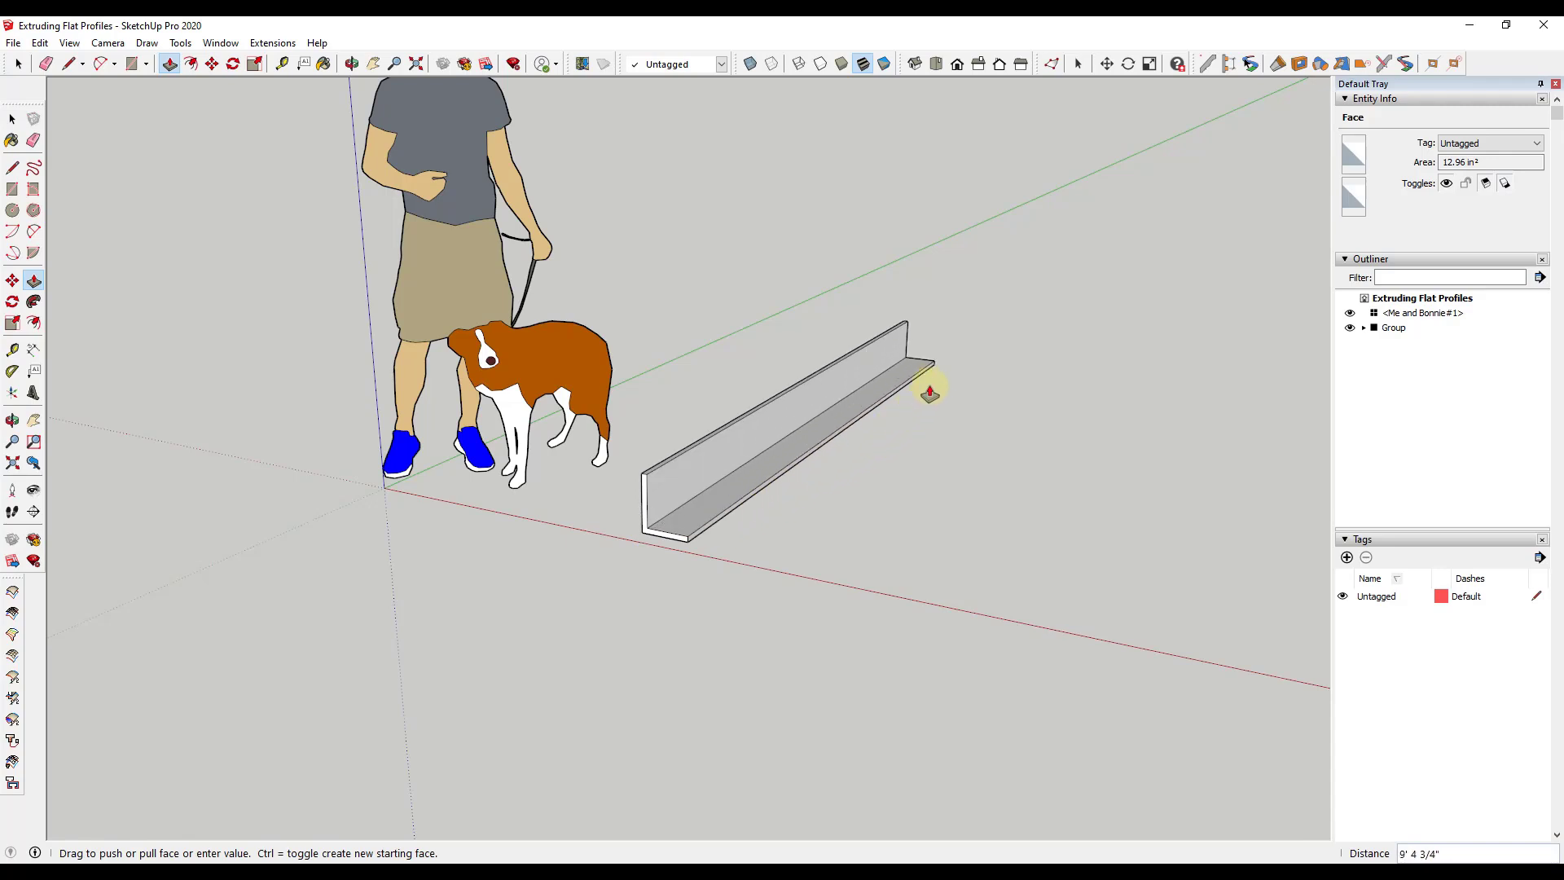
click(946, 371)
key(space)
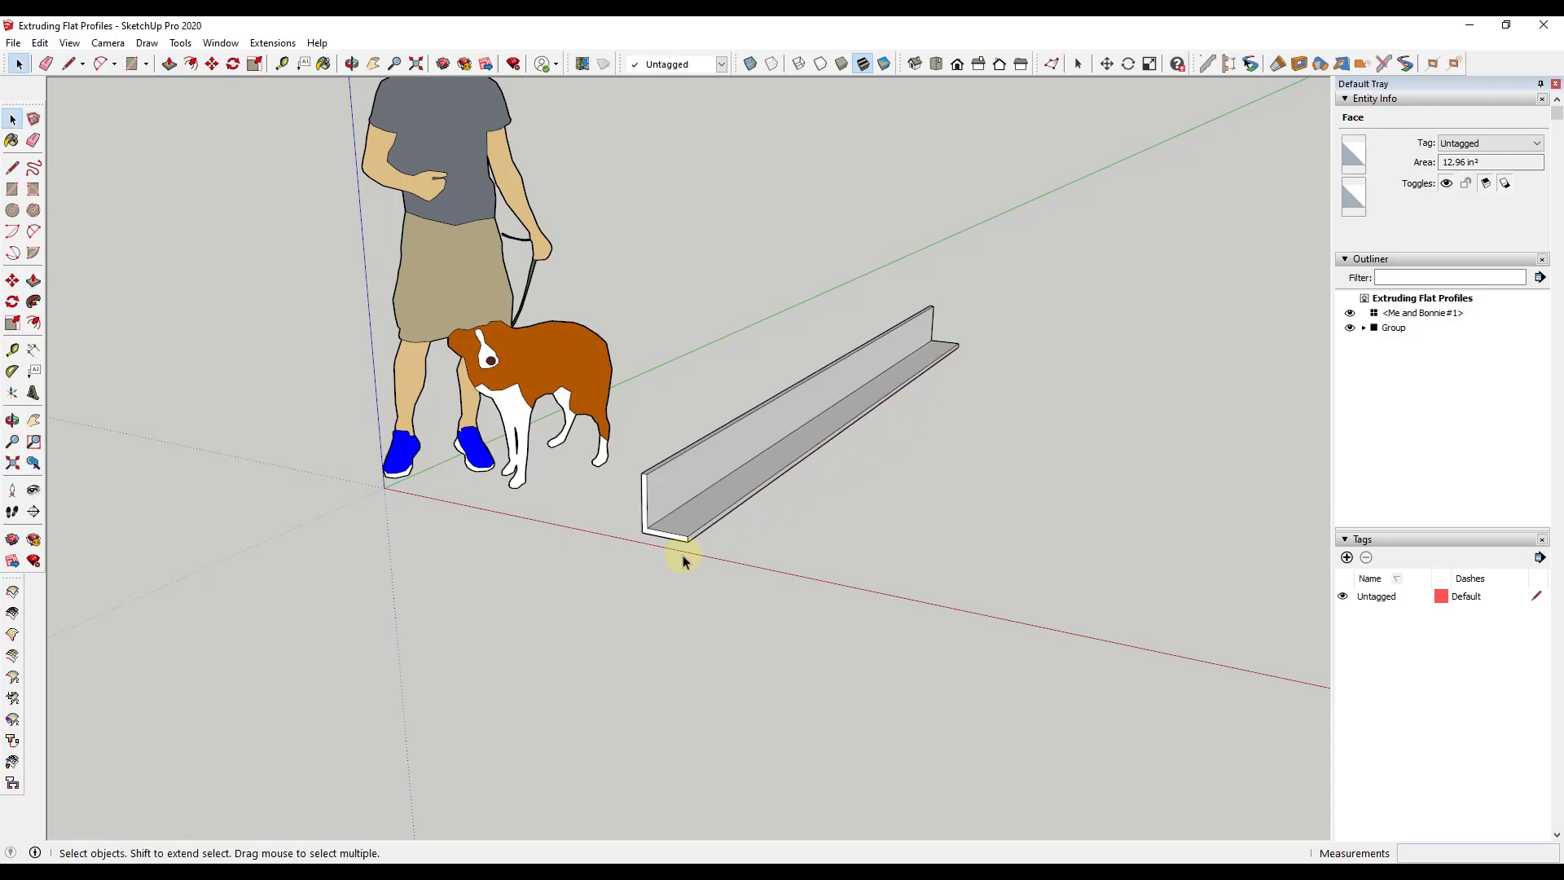
scroll(644, 509, up, 3)
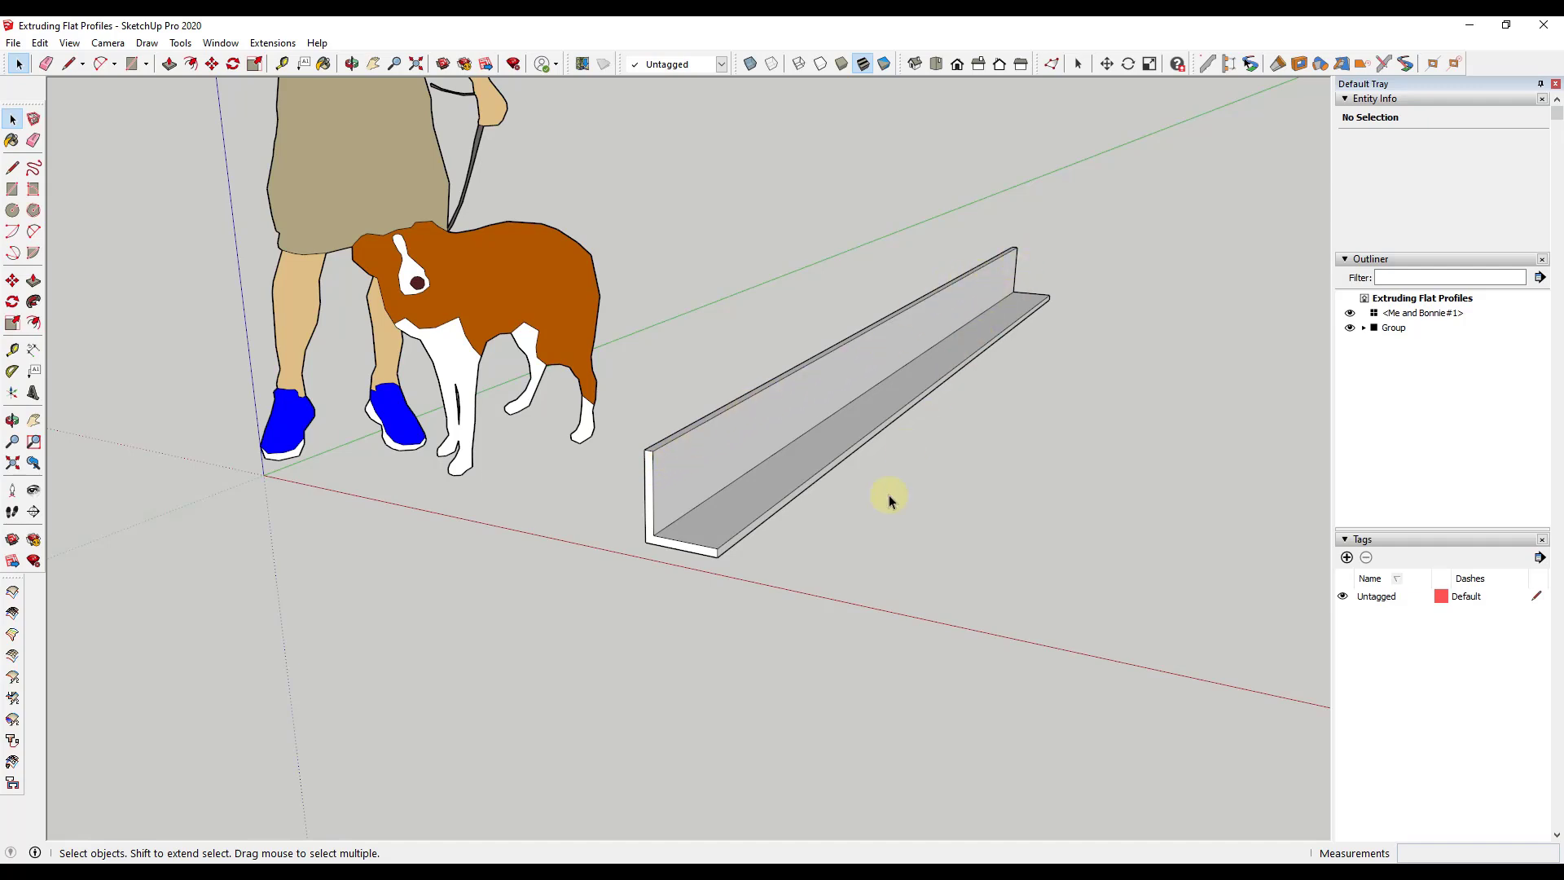
scroll(650, 451, down, 4)
scroll(652, 456, up, 3)
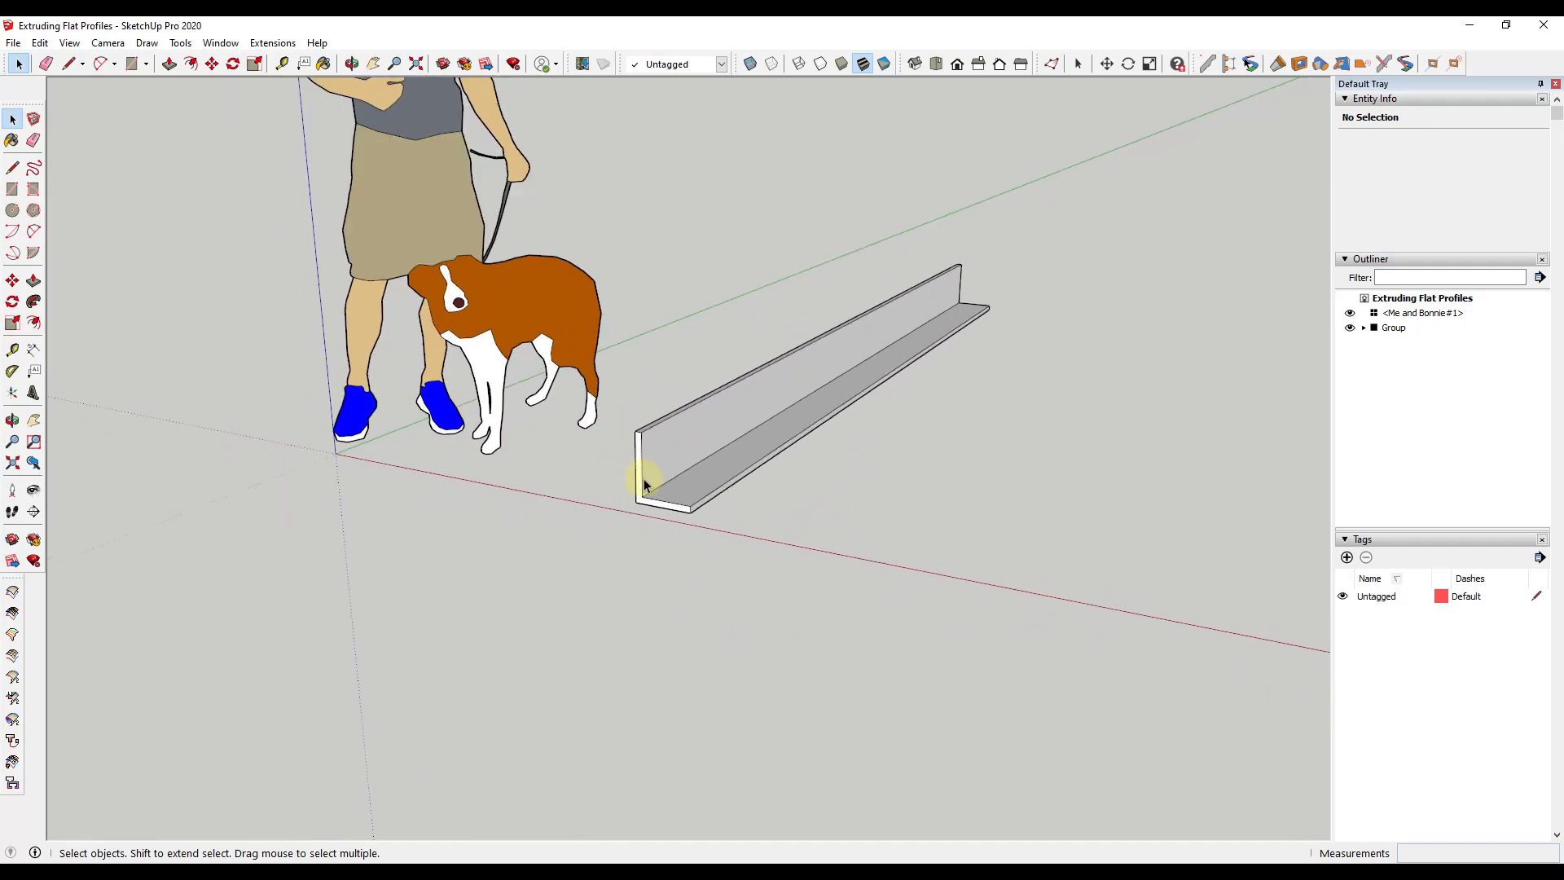
scroll(644, 480, up, 1)
scroll(647, 478, down, 2)
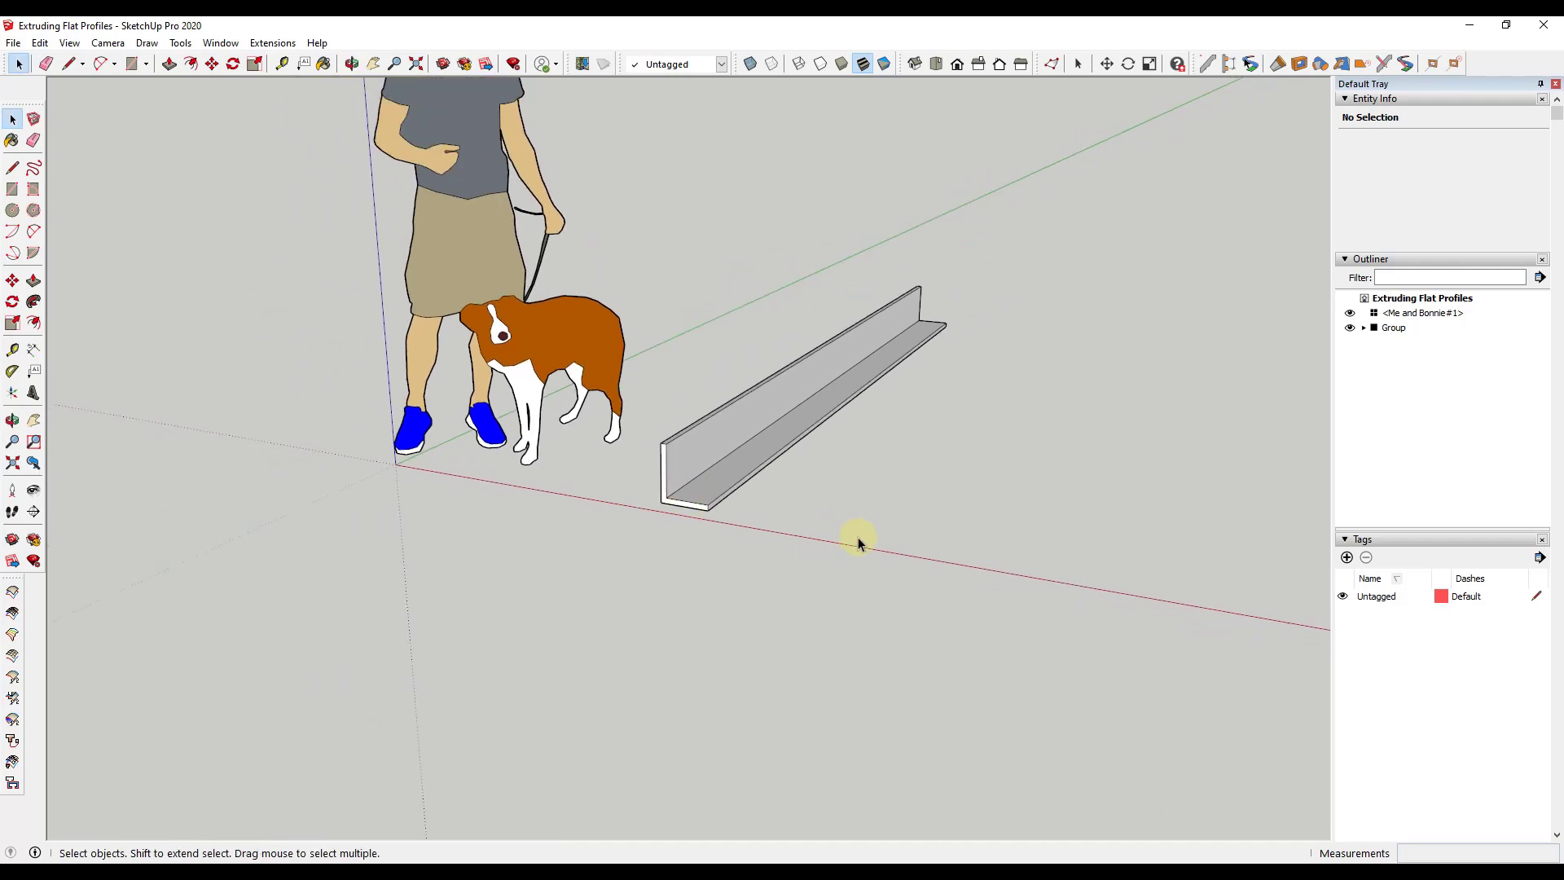
- Draw a two-point arc flat on the ground beside the extruded L bar, bulging away from the red axis
key(a)
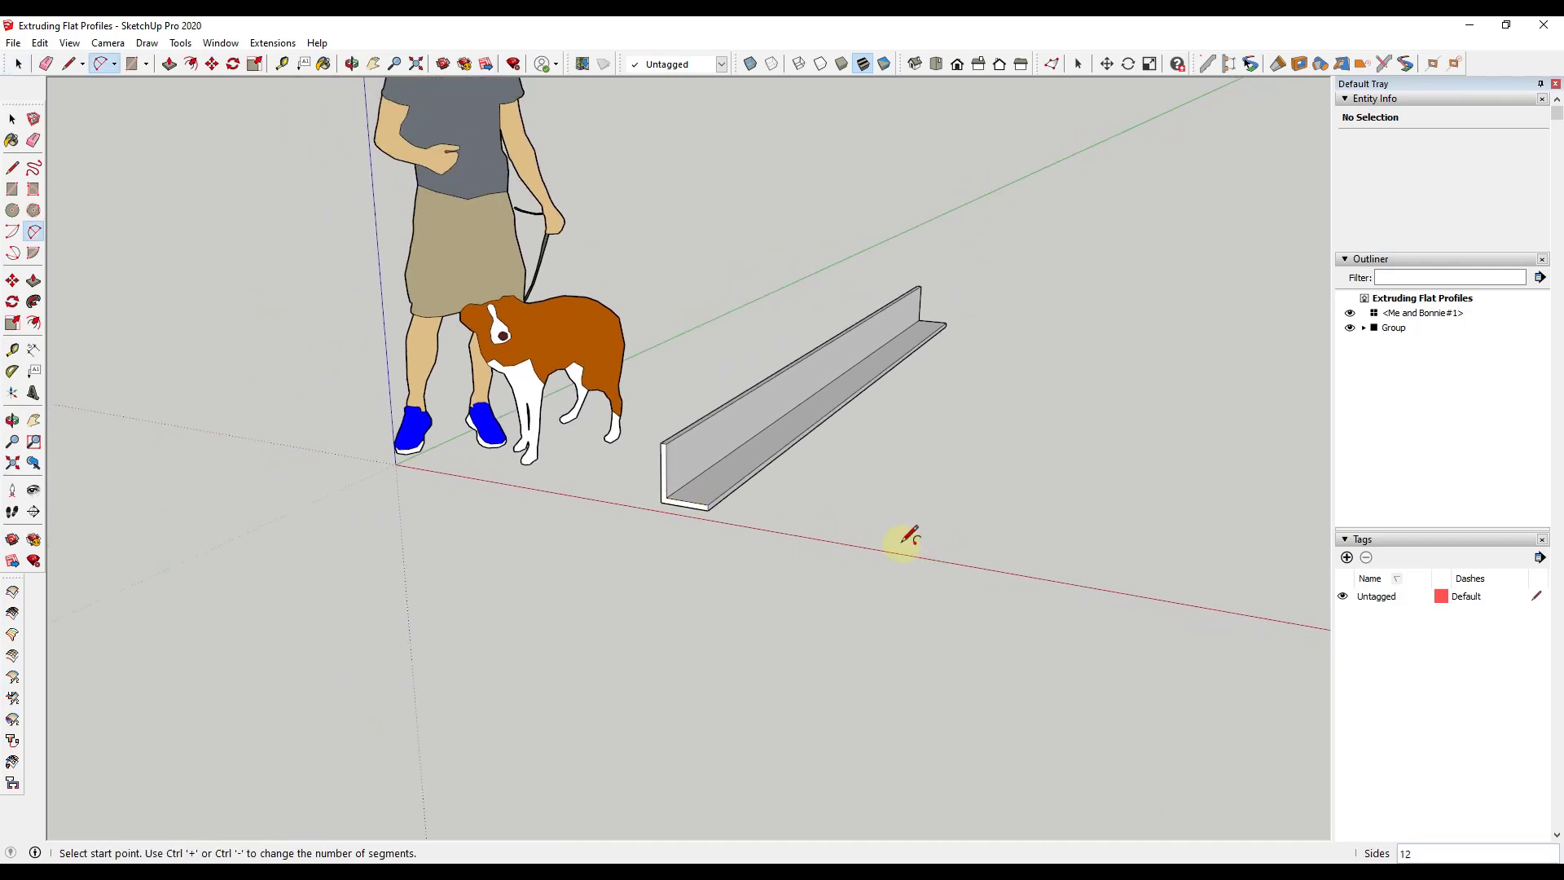
click(901, 542)
click(1124, 581)
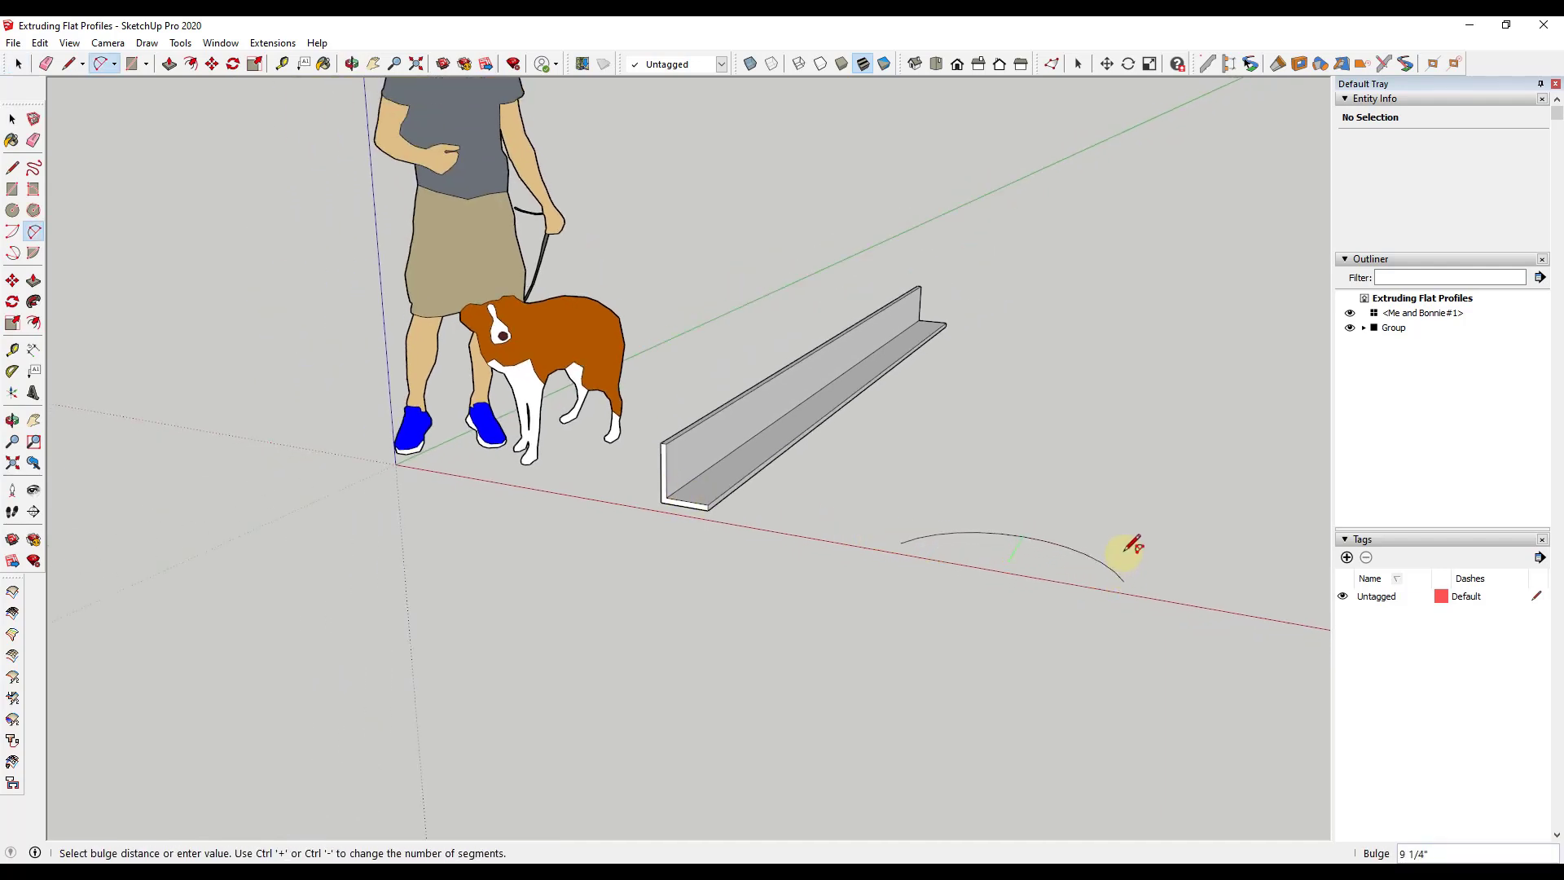
click(1124, 536)
key(space)
middle_drag(1124, 538, 1043, 590)
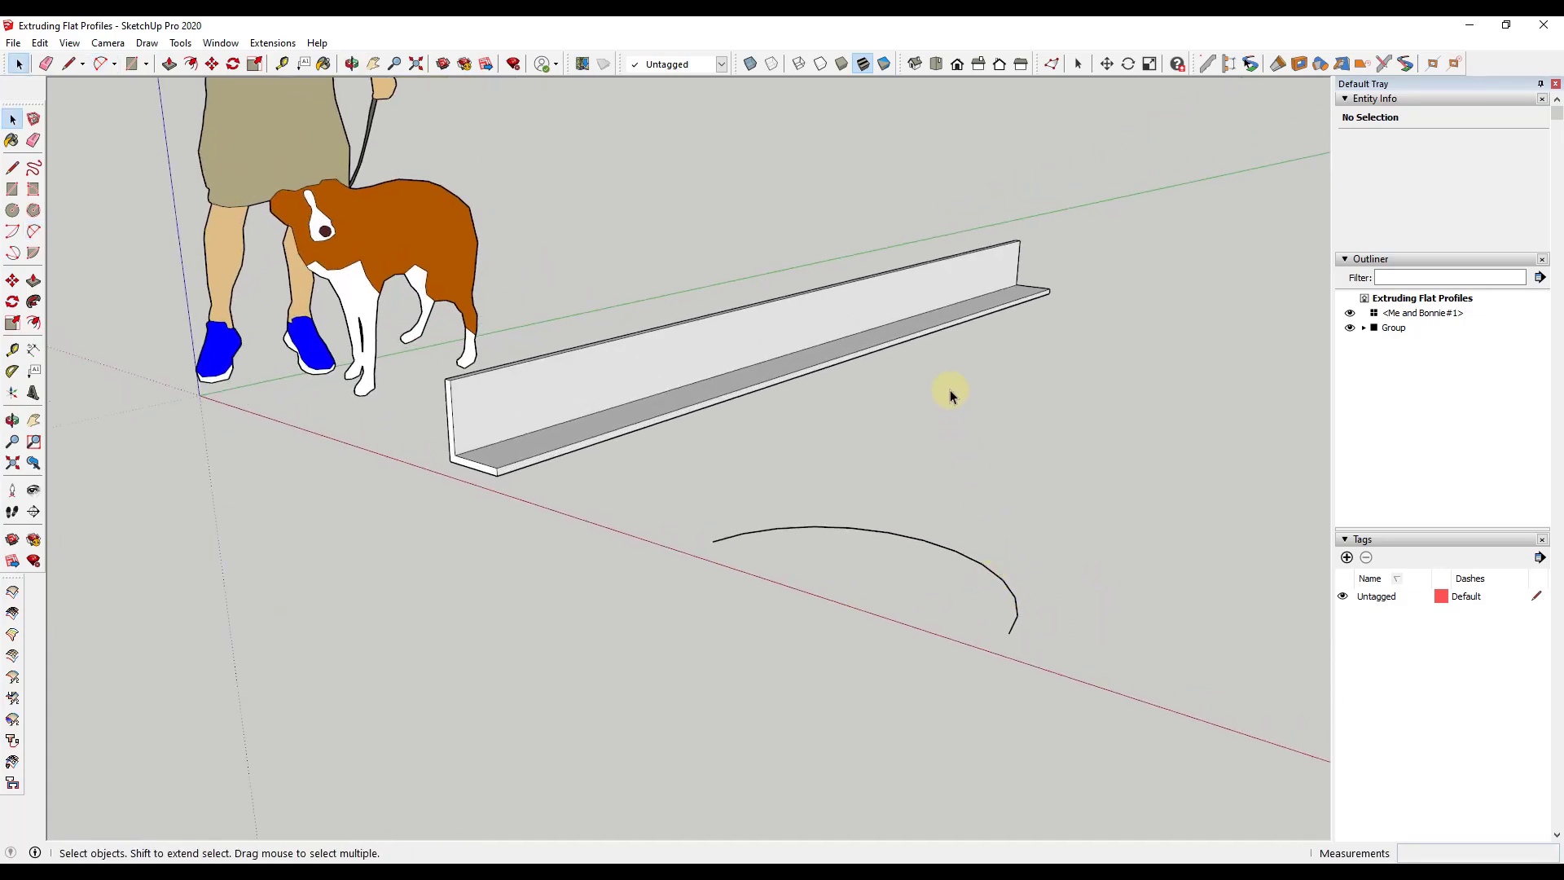
middle_drag(1023, 597, 961, 578)
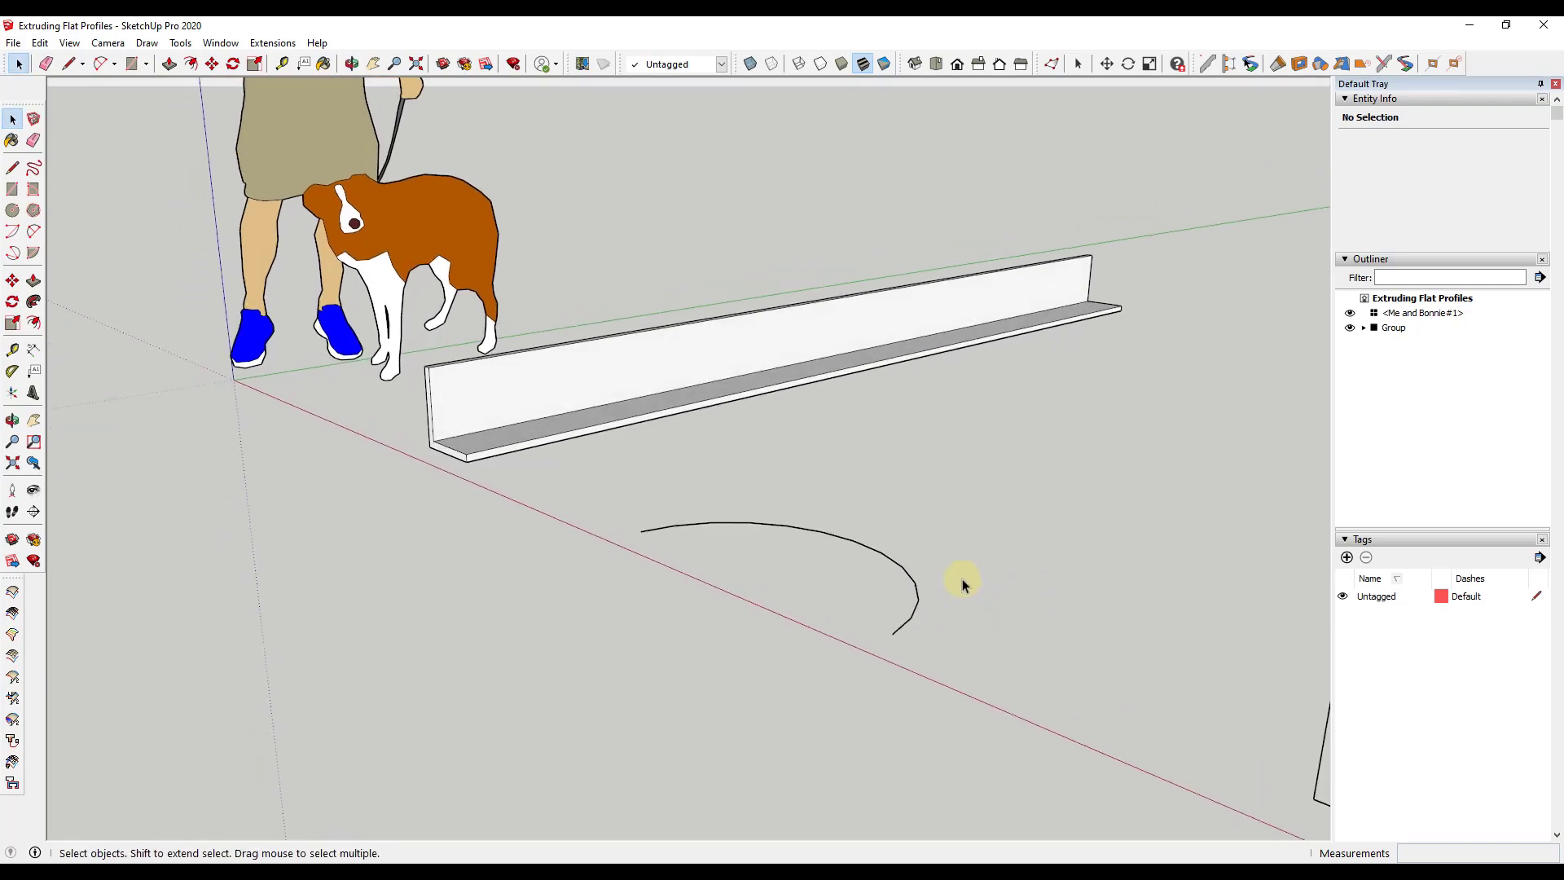
key(p)
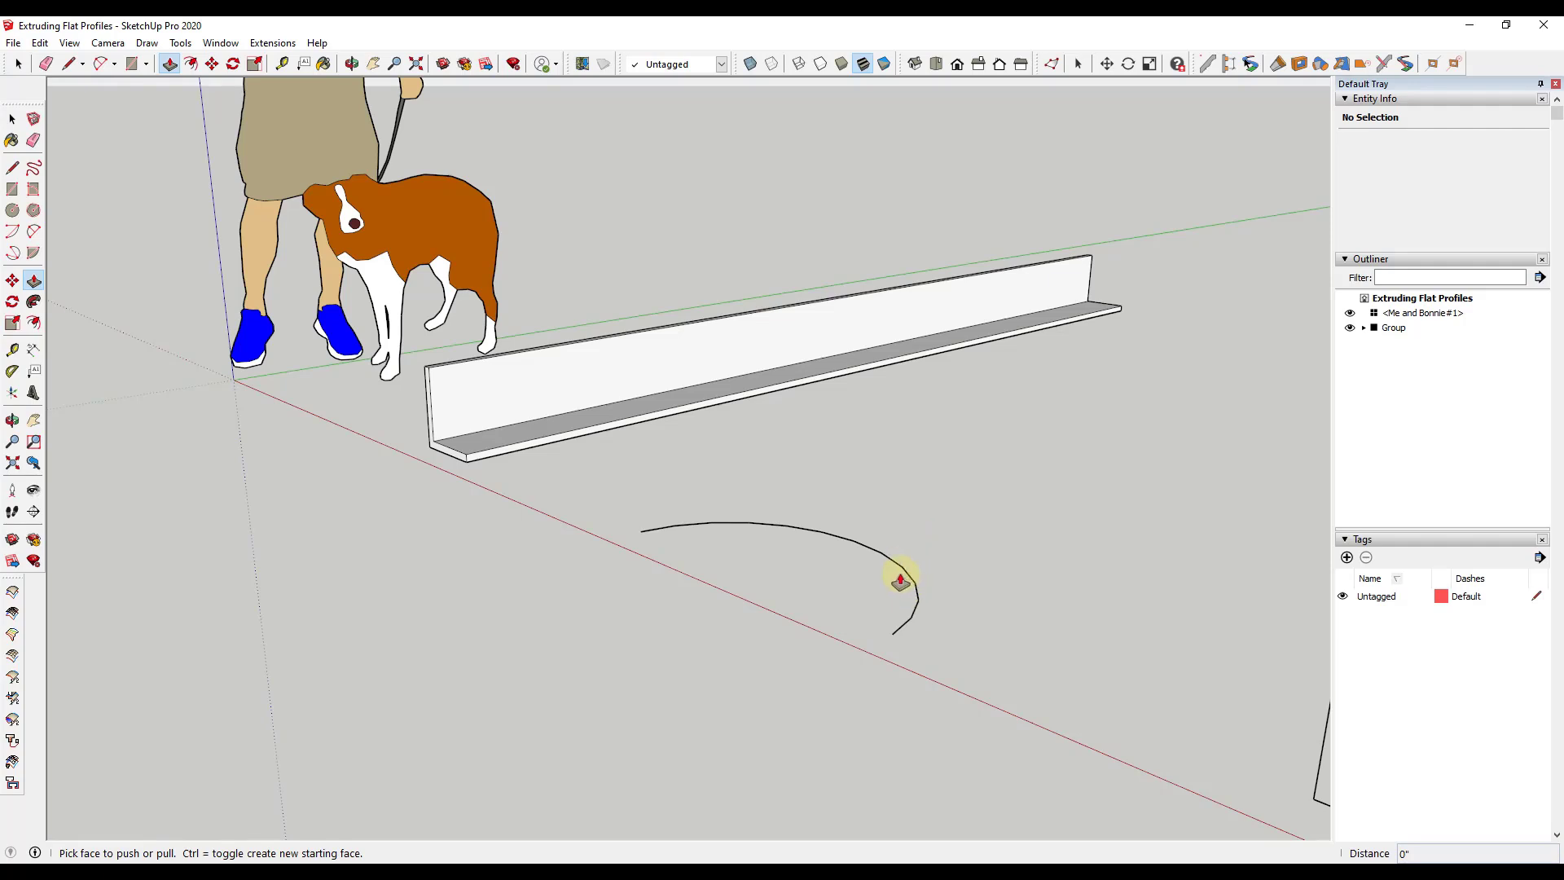
key(space)
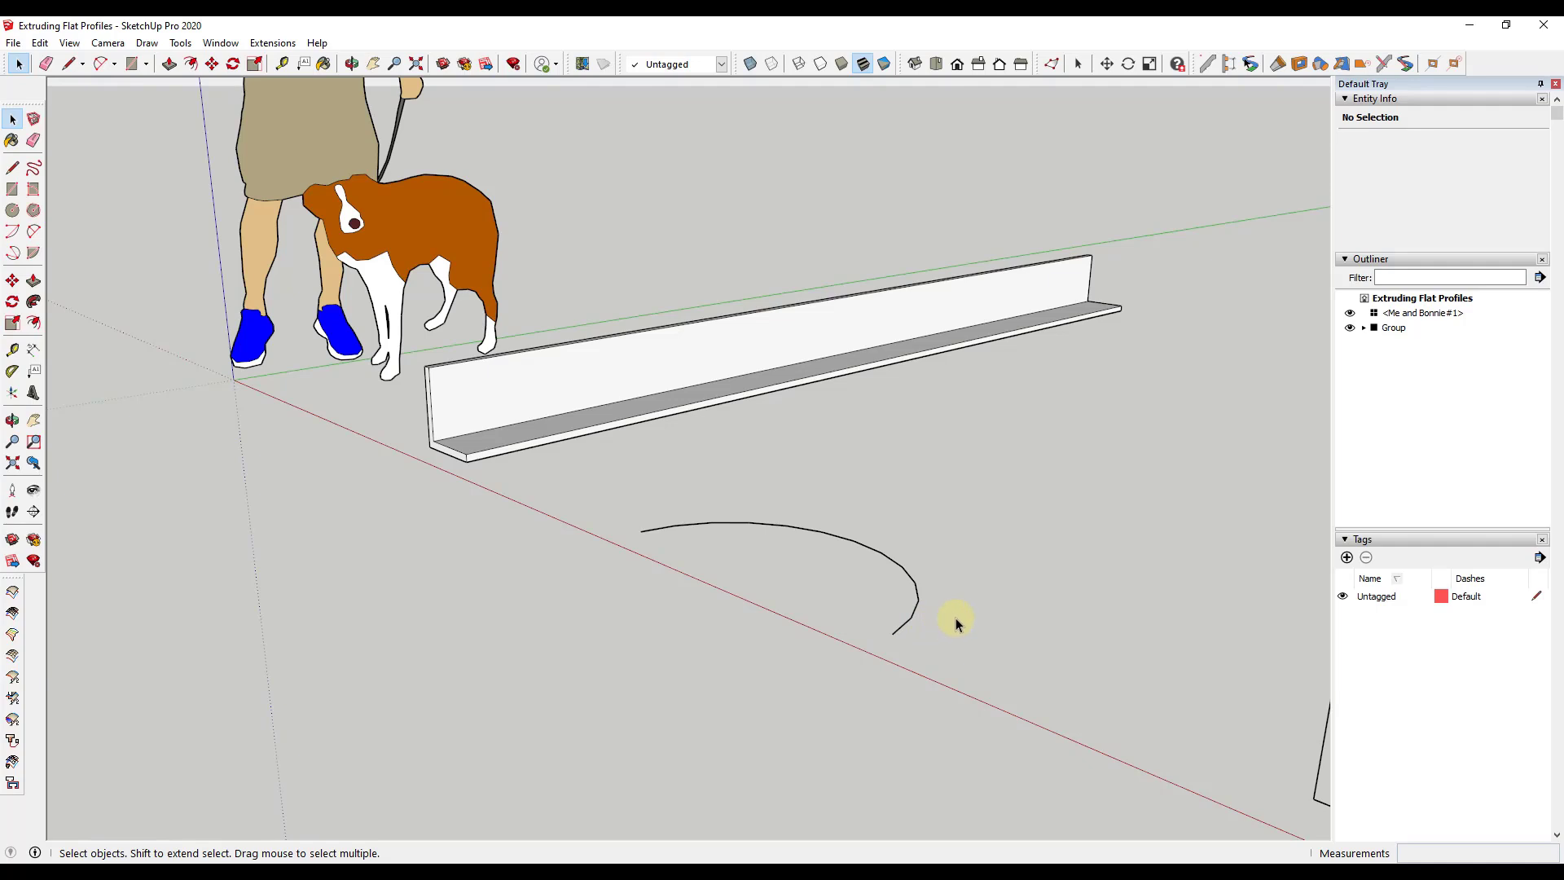
- Draw straight lines around the bulging side of the arc, joining its two endpoints to close a face
scroll(903, 627, down, 1)
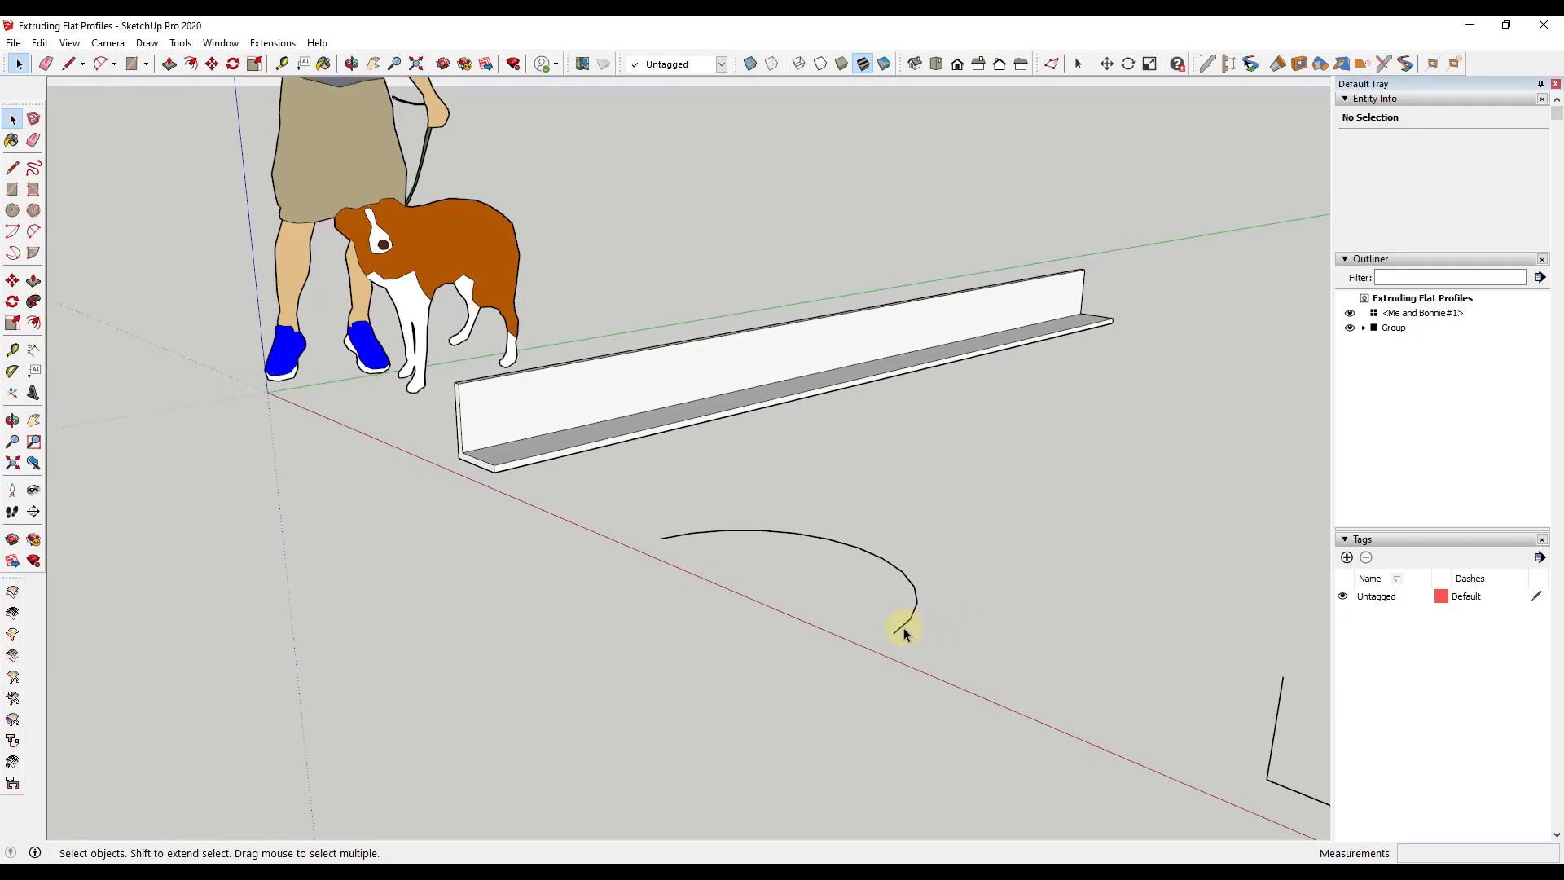
key(l)
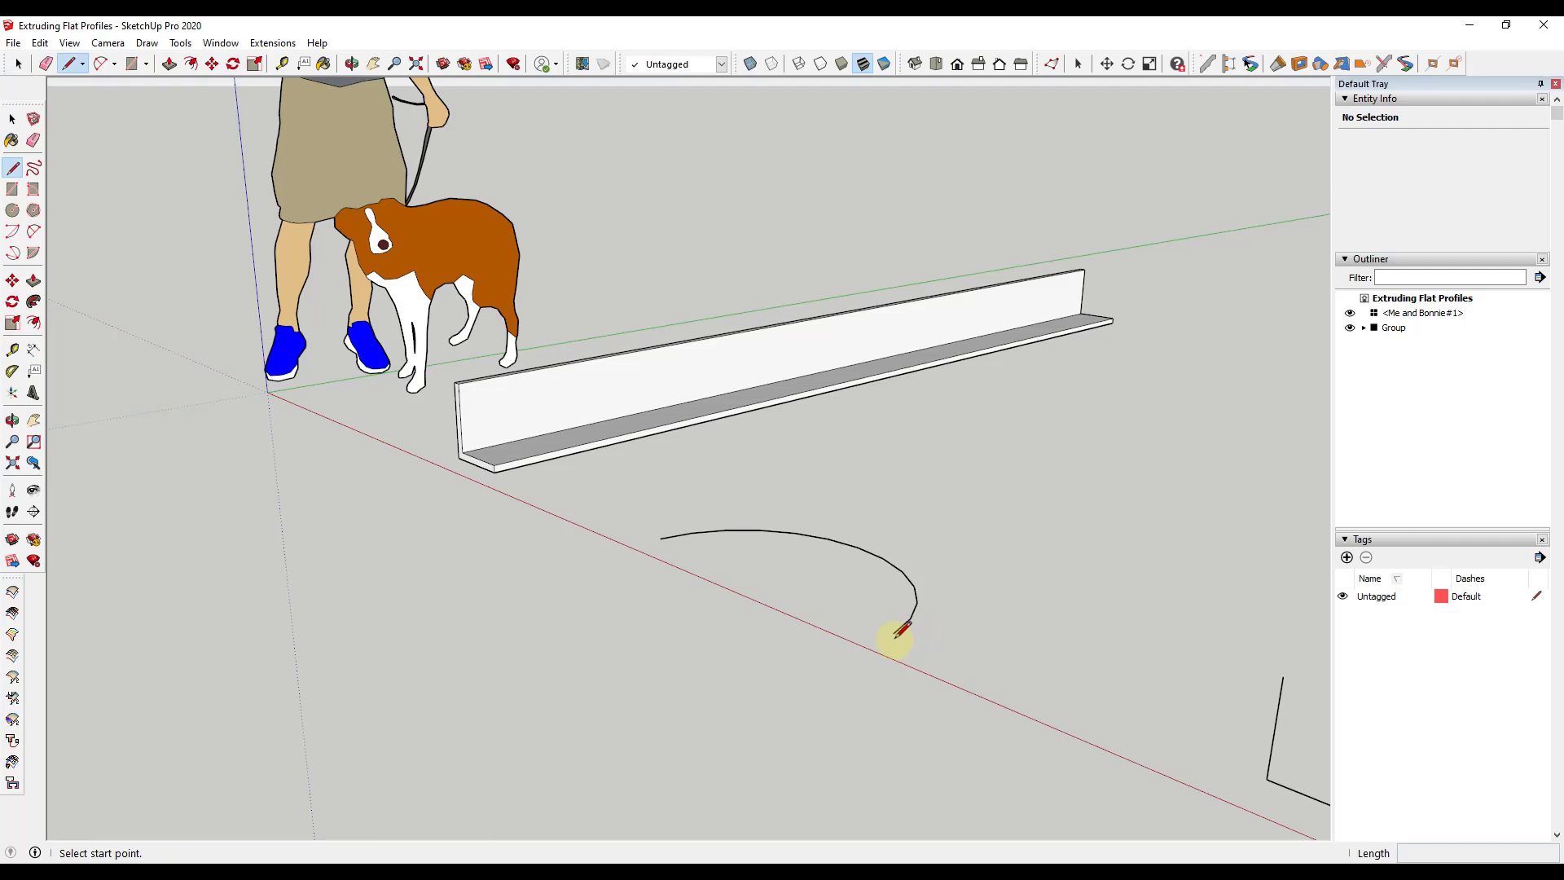
click(892, 634)
click(1023, 574)
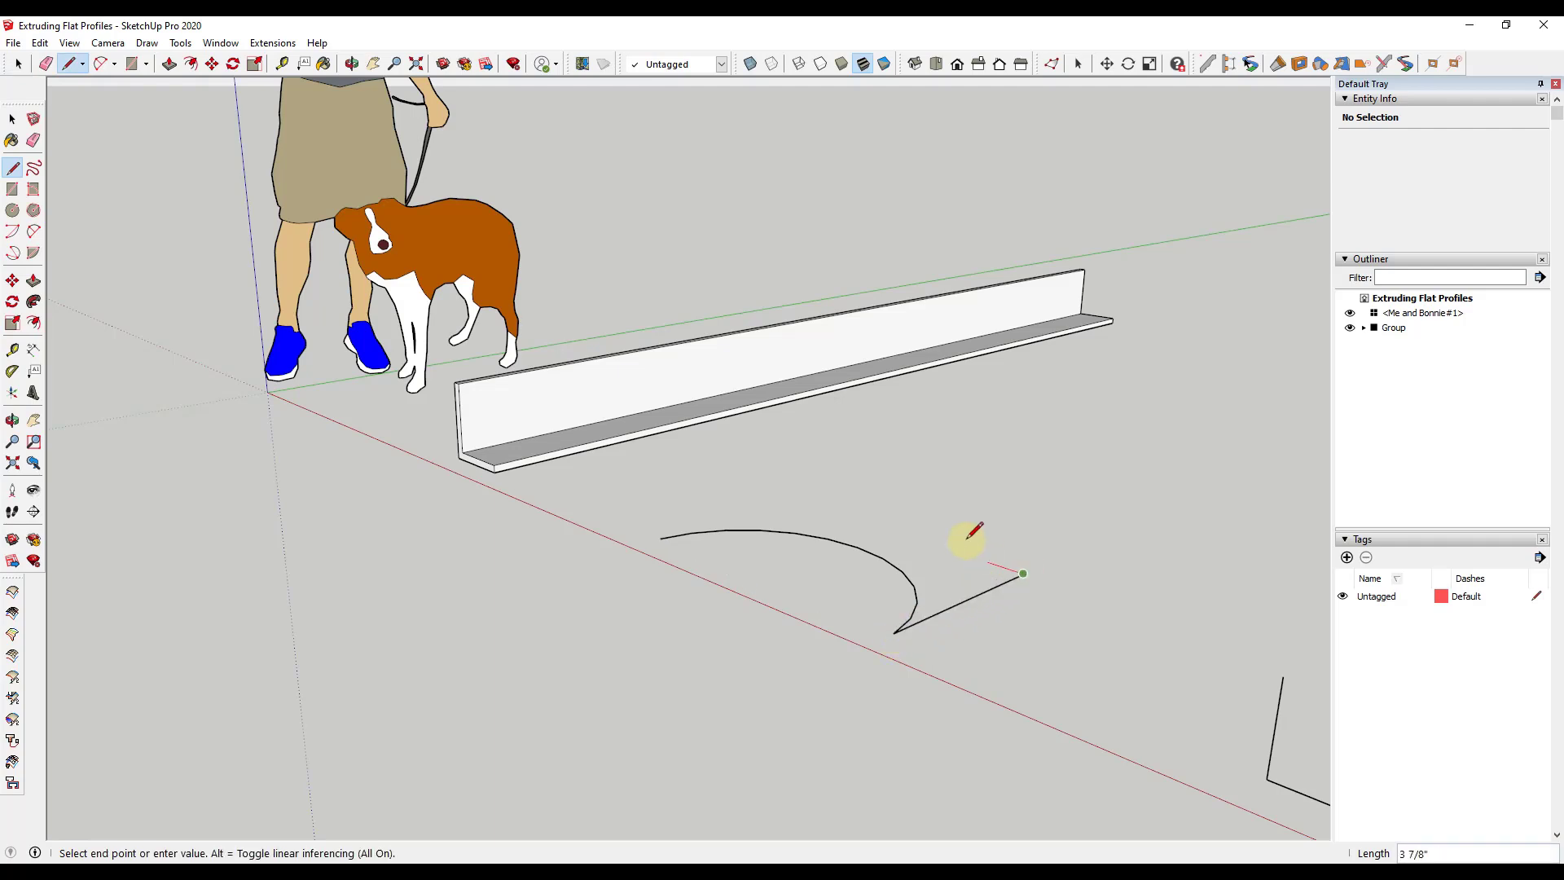
click(655, 540)
click(661, 537)
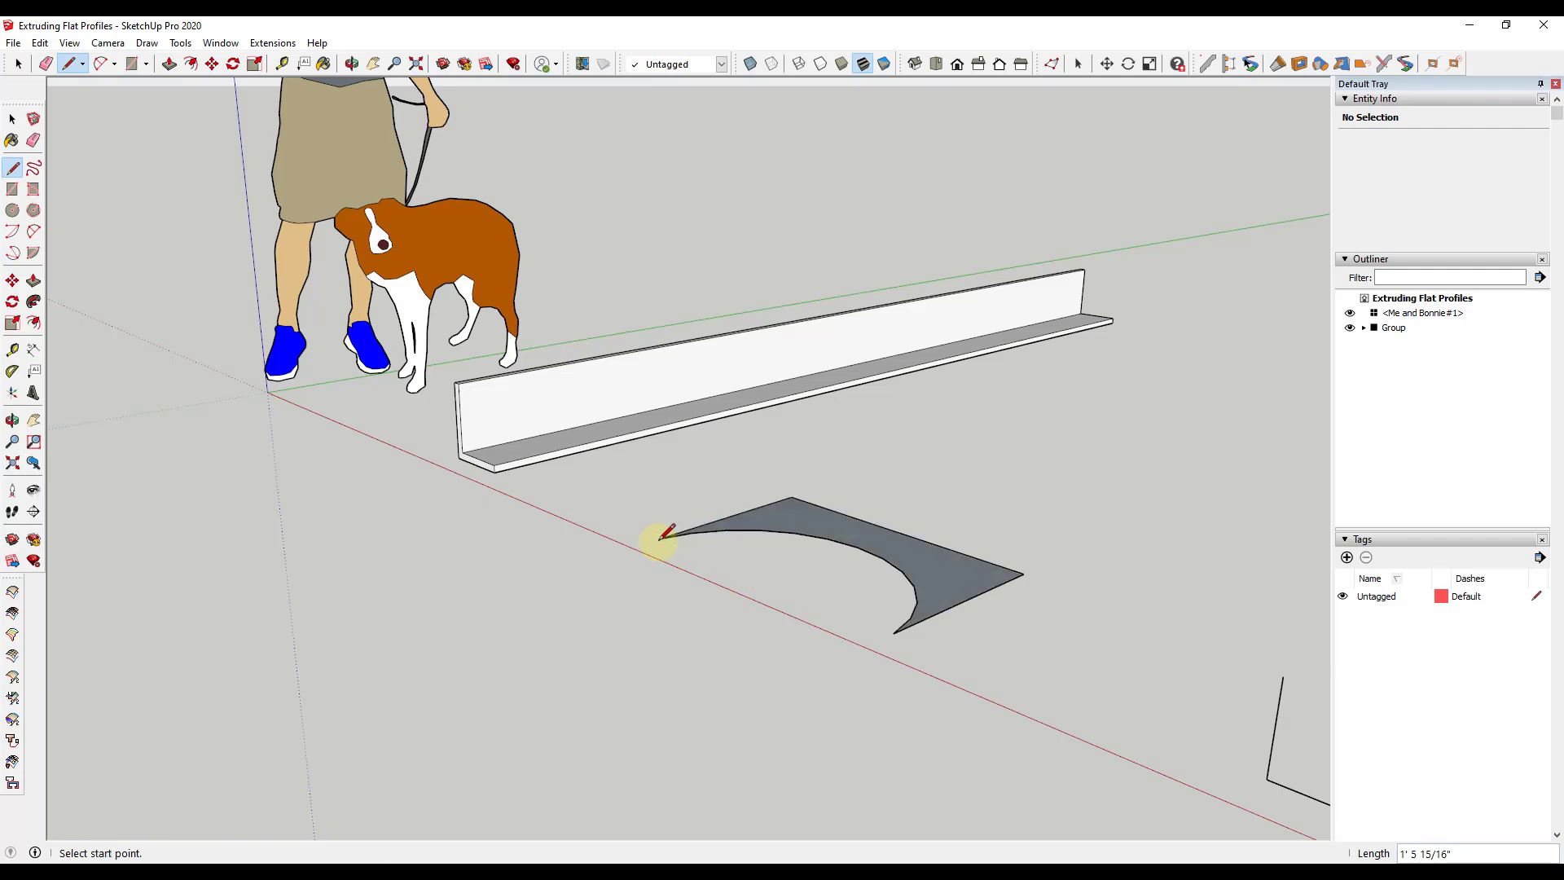
key(space)
- Push/Pull the face bounded by the arc and straight lines upward into a solid block
middle_drag(943, 548, 950, 621)
key(p)
mouse_move(944, 628)
mouse_down()
mouse_move(953, 478)
mouse_move(1013, 489)
mouse_up()
key(space)
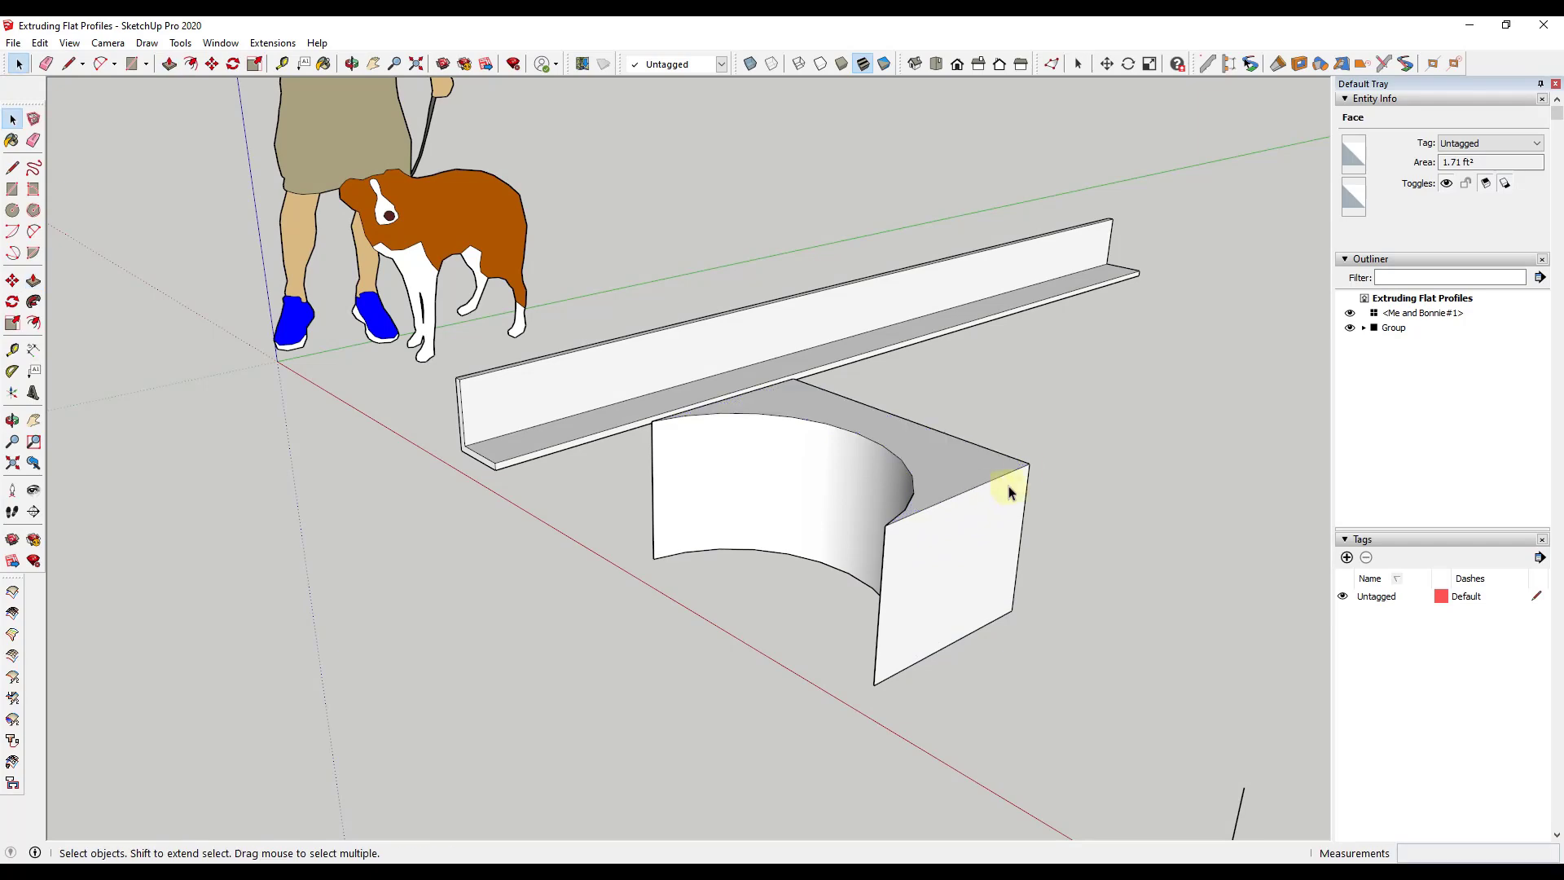
- Erase the block's straight edges and flat faces, keeping only the curved wall
key(e)
click(1028, 466)
drag(976, 633, 999, 576)
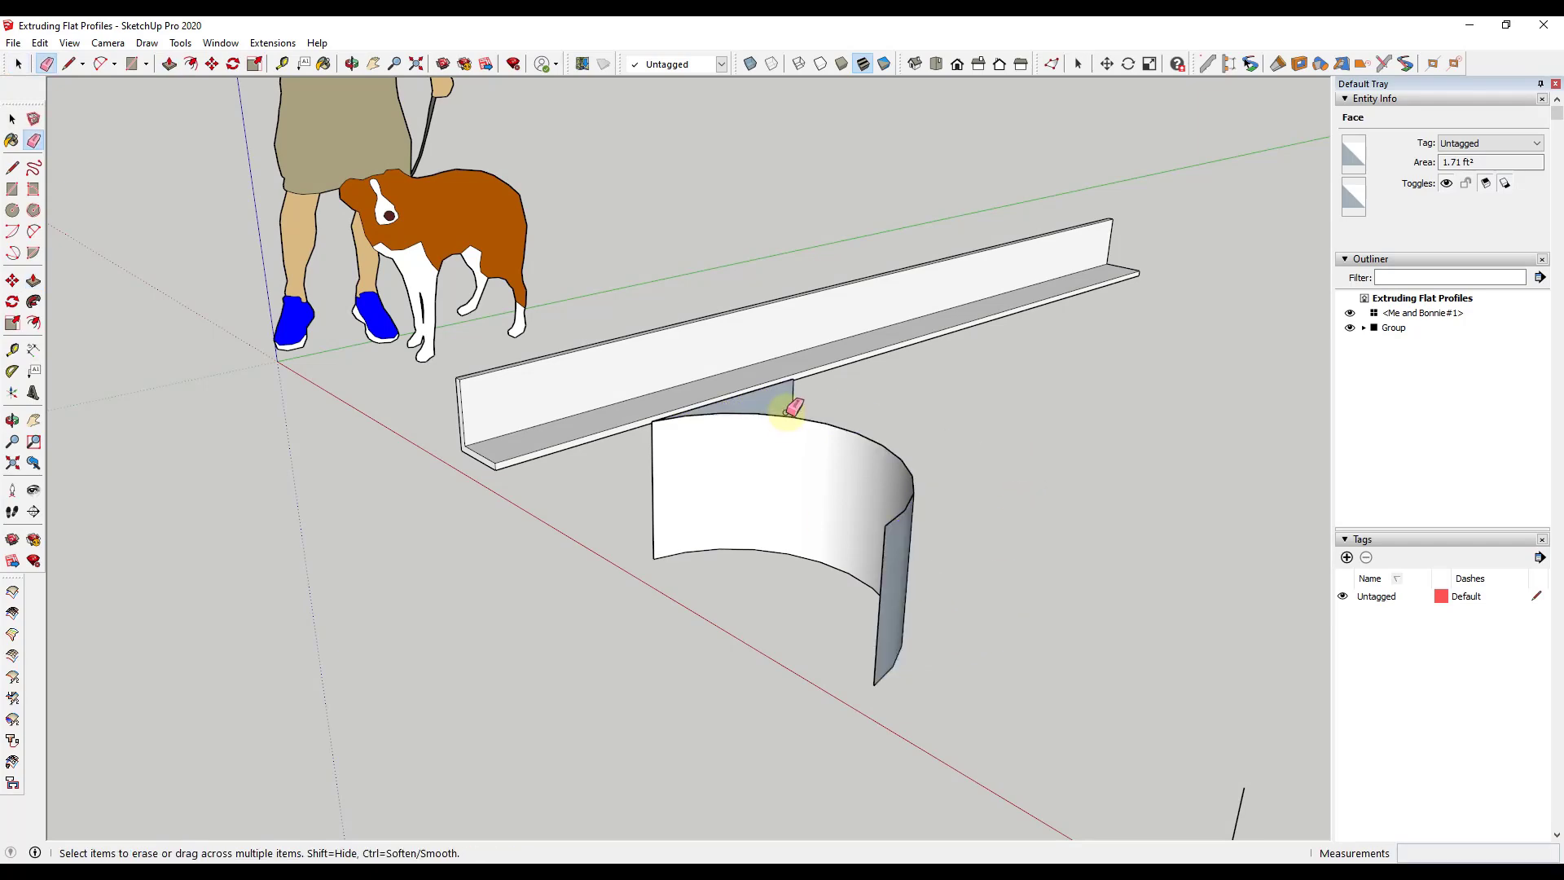
click(794, 403)
click(768, 383)
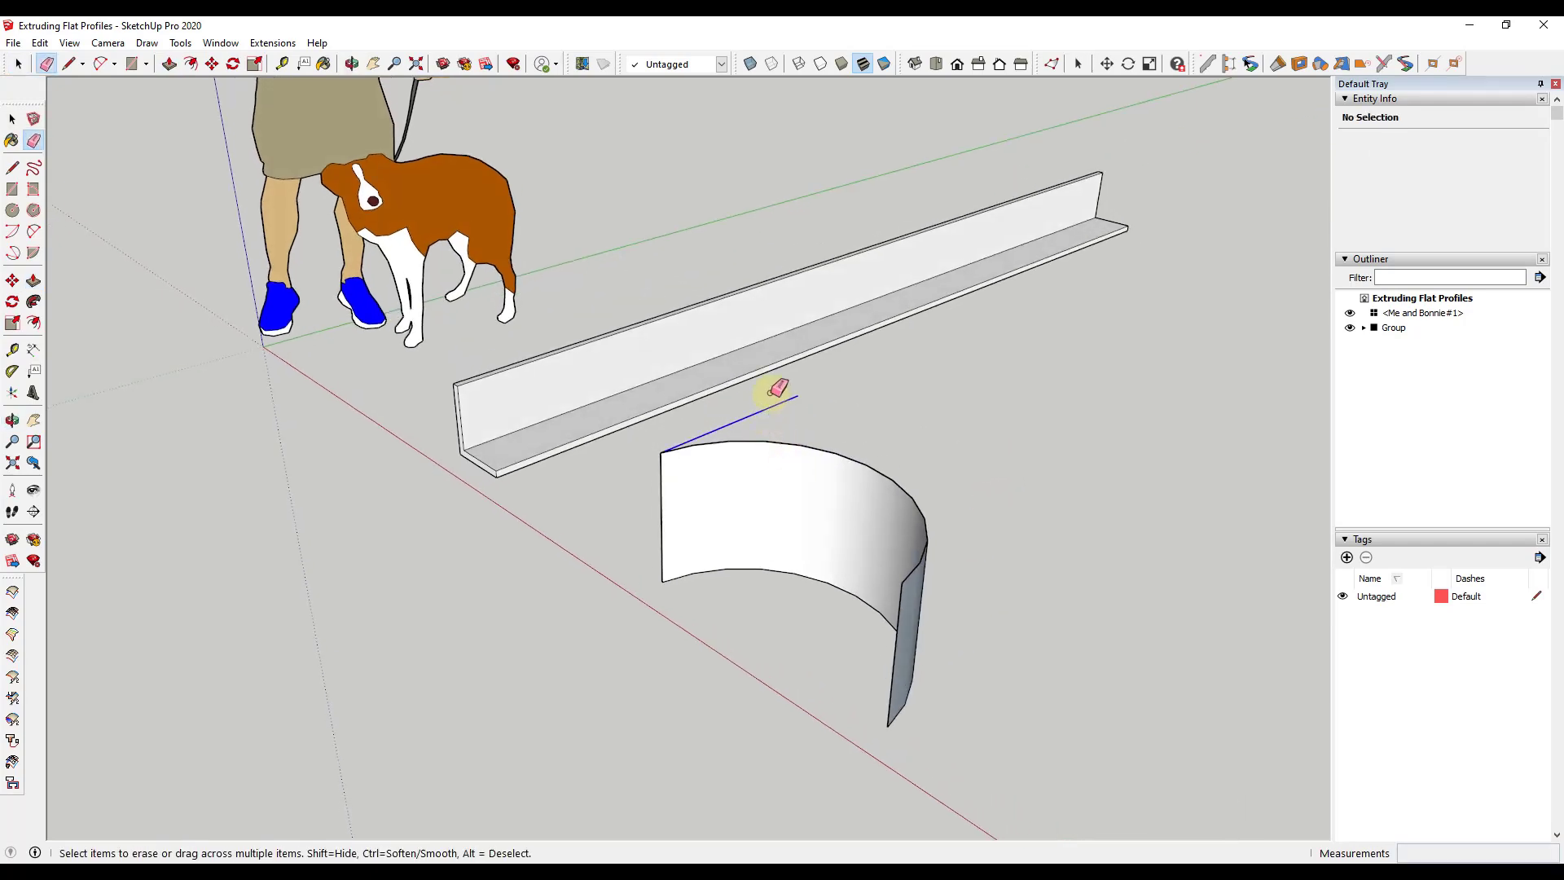
mouse_move(915, 614)
middle_down()
mouse_move(1055, 533)
mouse_move(1005, 464)
middle_up()
scroll(848, 506, up, 3)
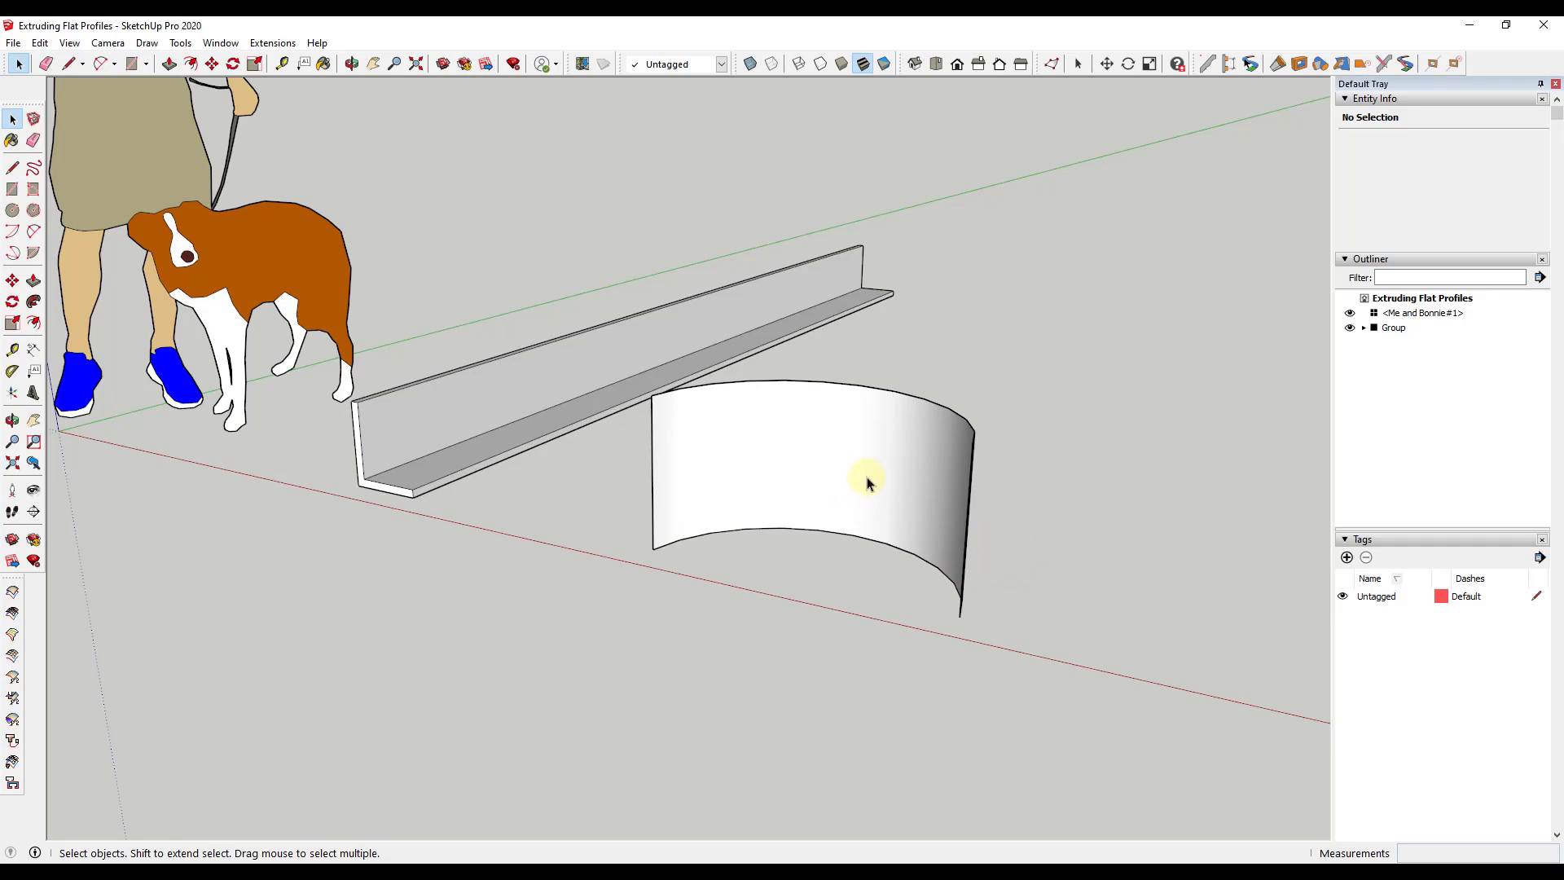
- Copy the open L-shaped line profile along the red axis toward the curved wall
middle_drag(865, 461, 761, 516)
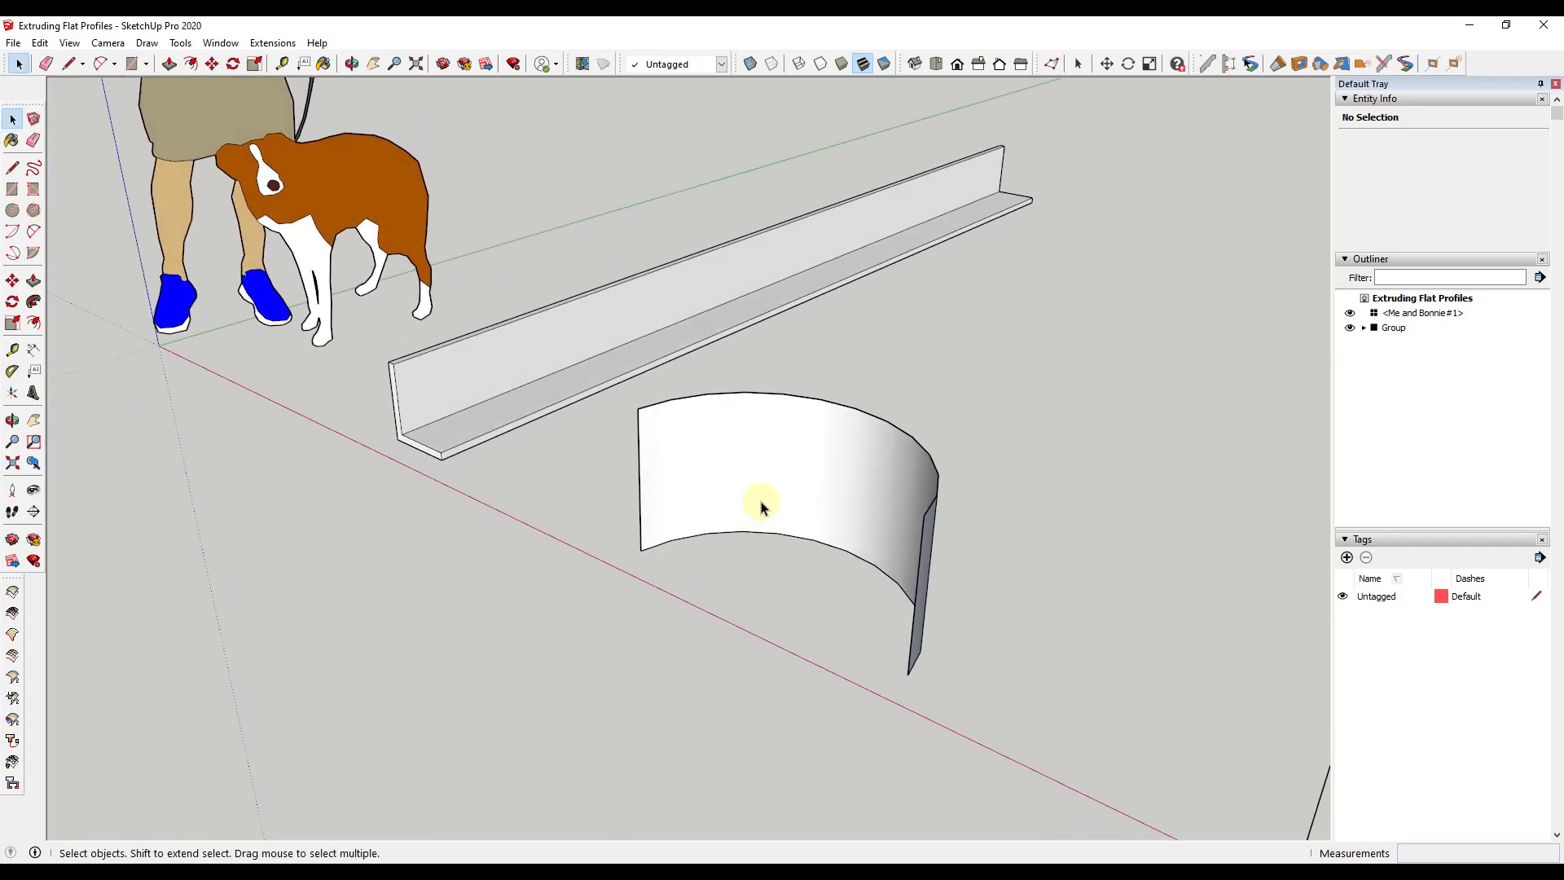
scroll(988, 526, down, 2)
drag(1045, 523, 1162, 672)
key(m)
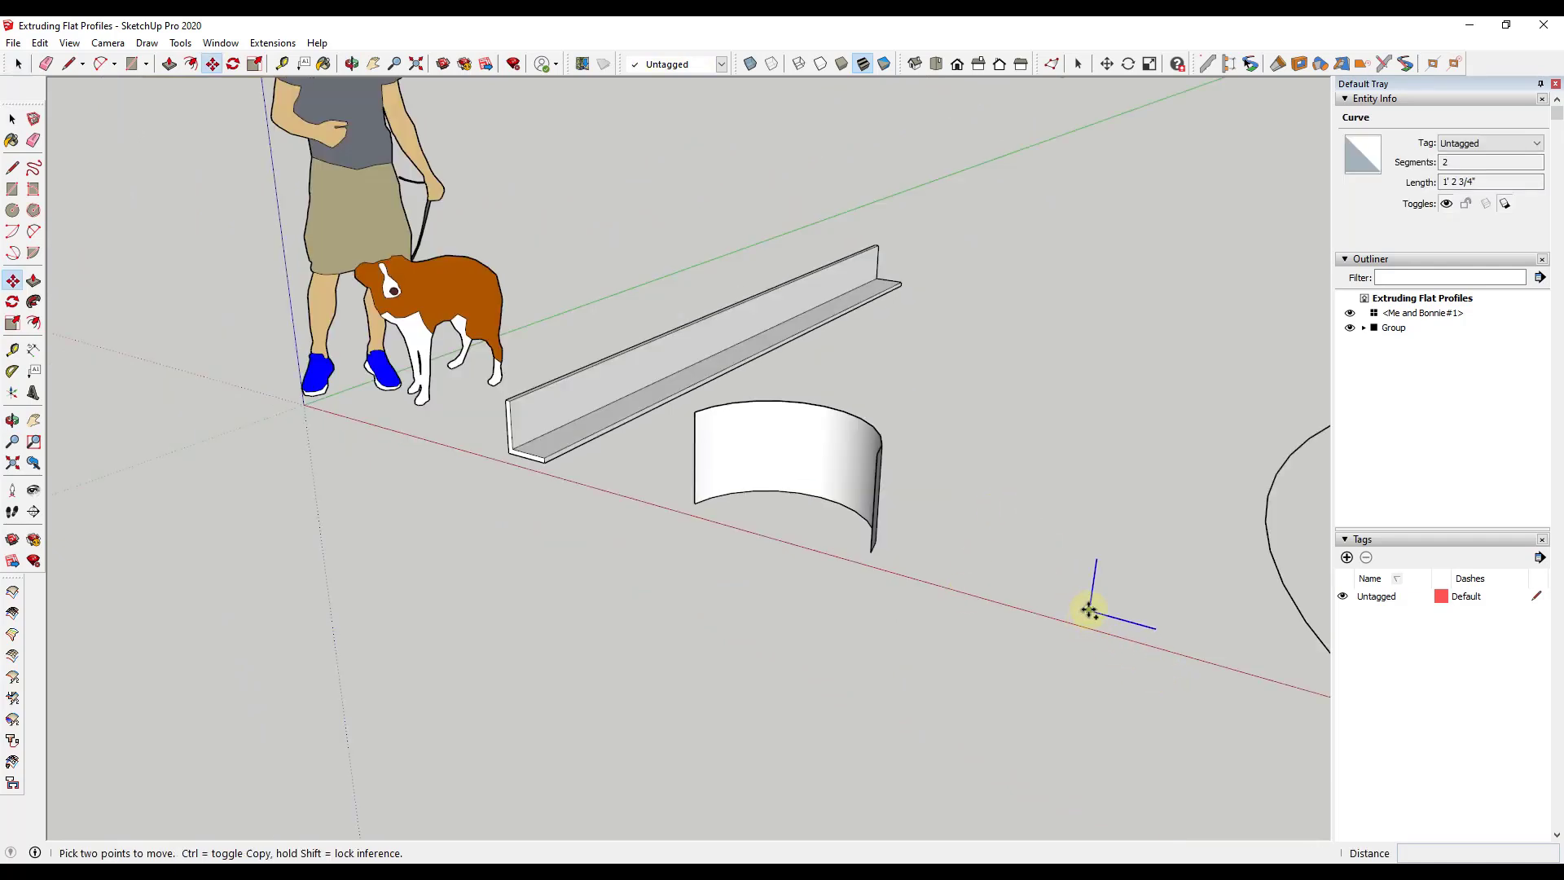
click(1086, 615)
key(ctrl)
click(913, 564)
key(space)
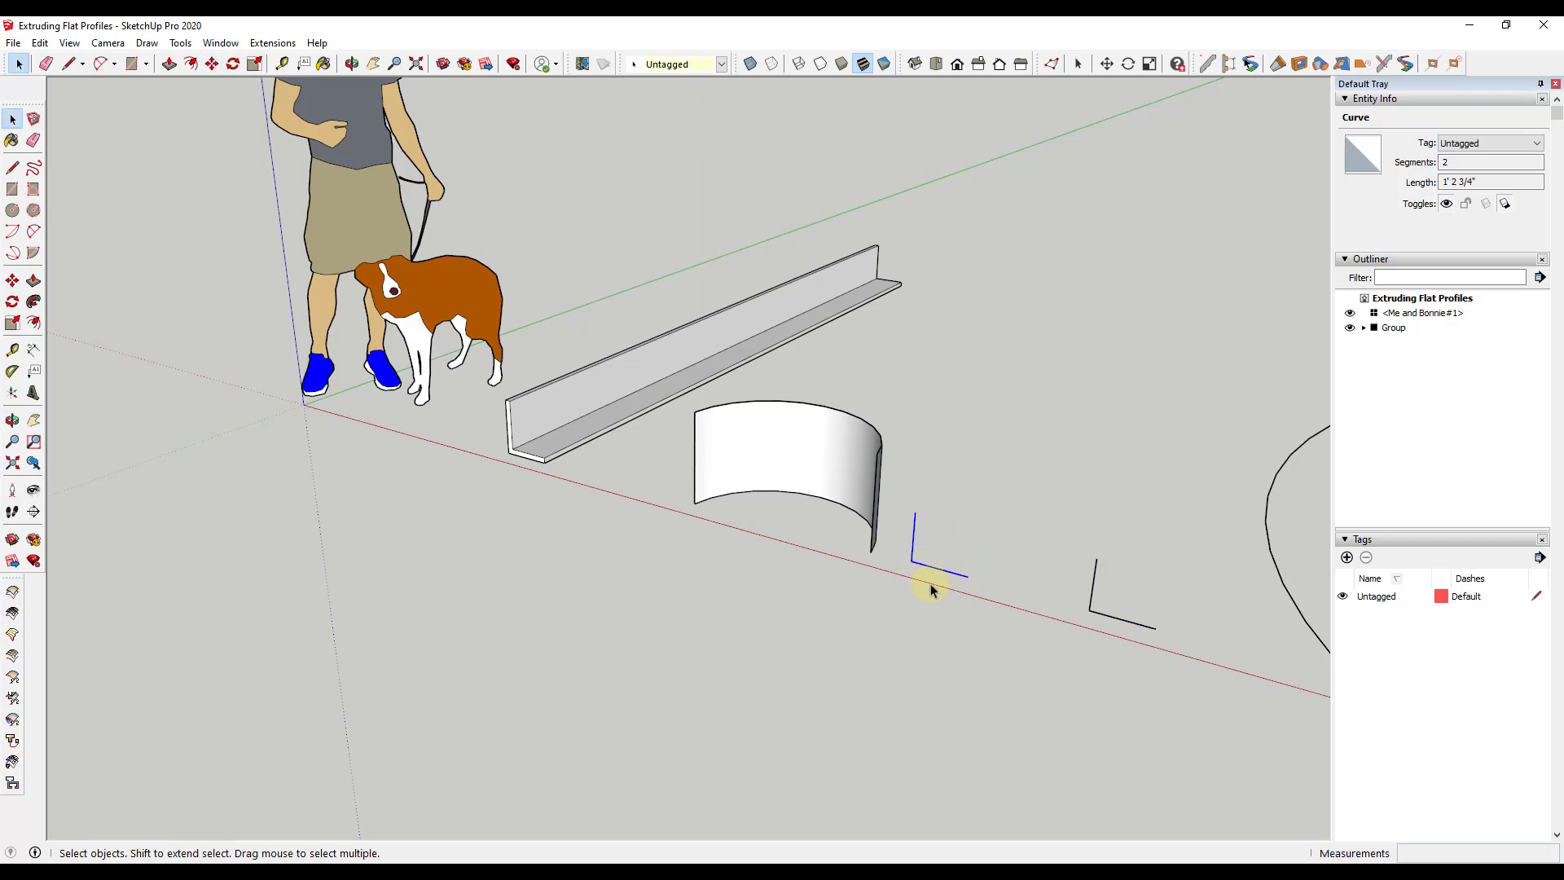
- Place another copy of the L profile about 3' behind the new one along the green axis
key(l)
key(space)
key(m)
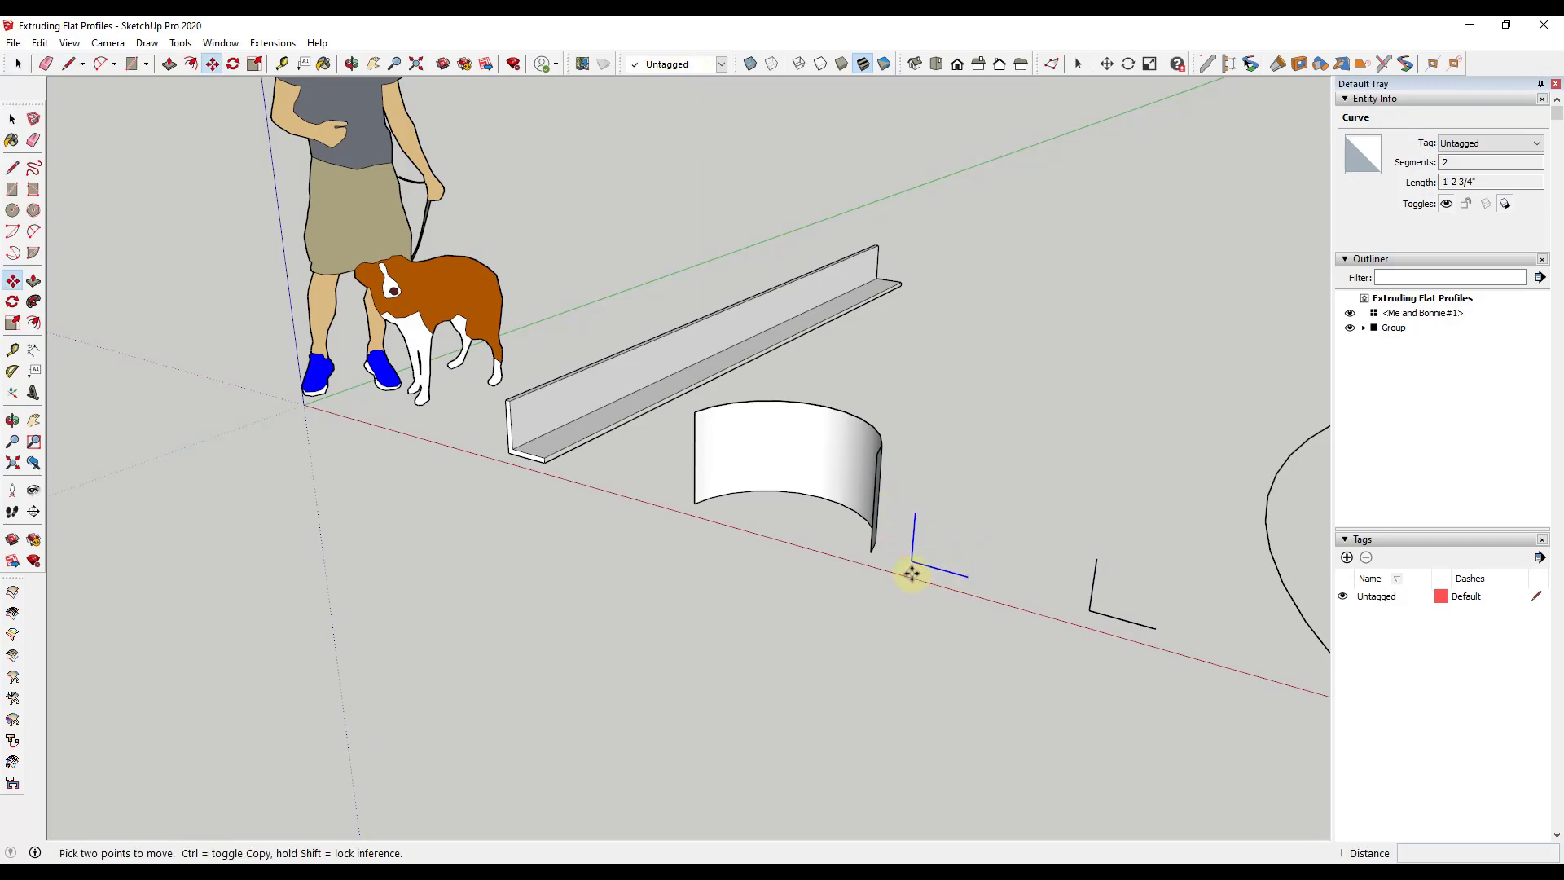
key(ctrl)
click(911, 562)
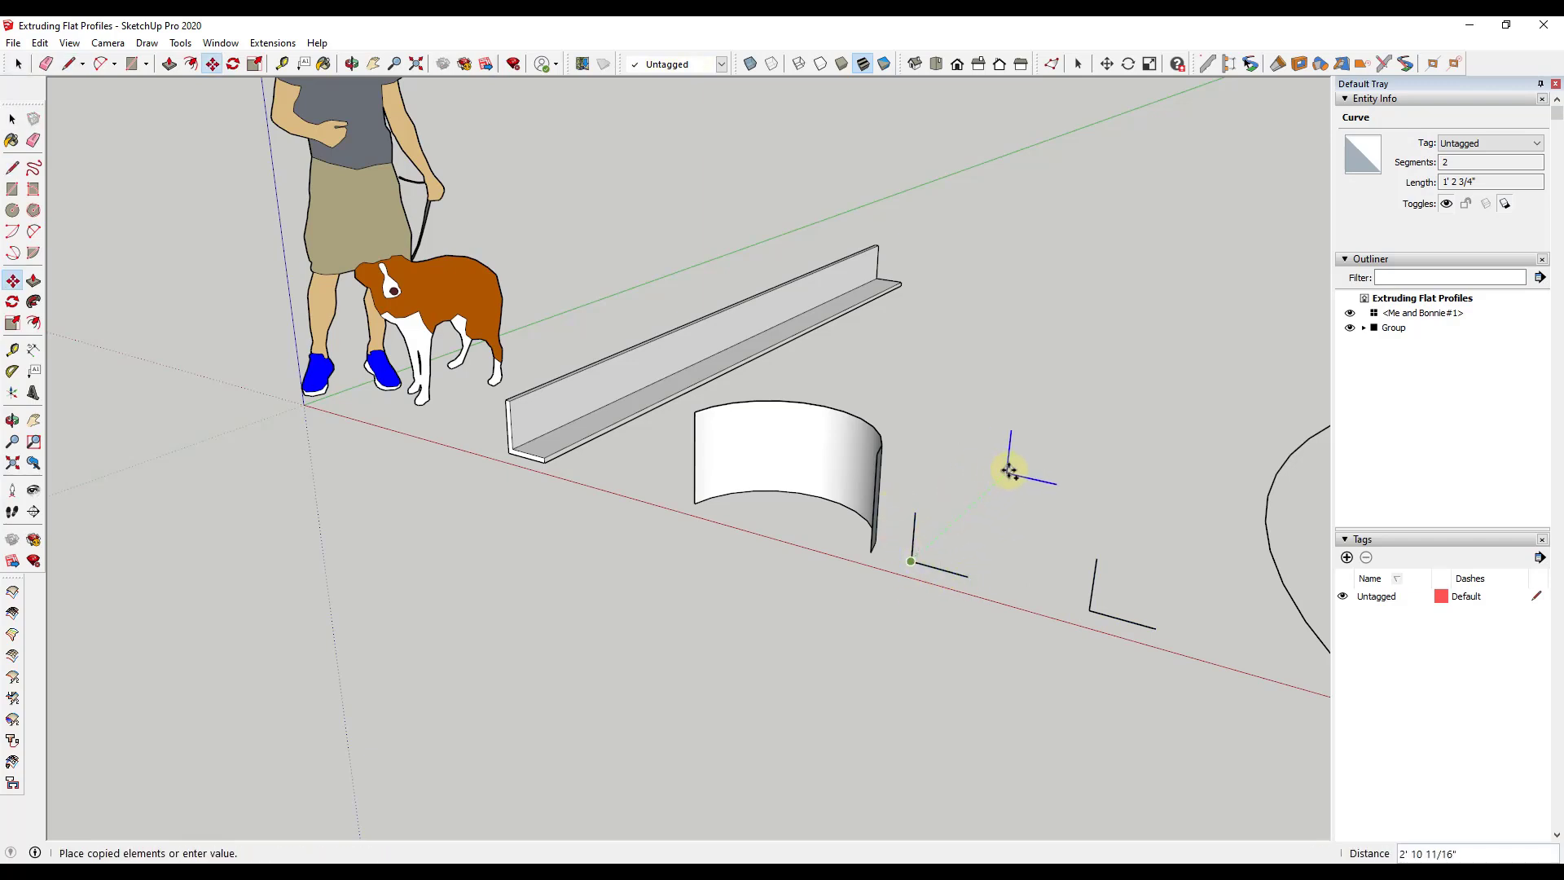
key(Escape)
key(space)
- Draw lines joining the matching corners and ends of the two L profiles to form the flat and upright faces
key(l)
click(1010, 470)
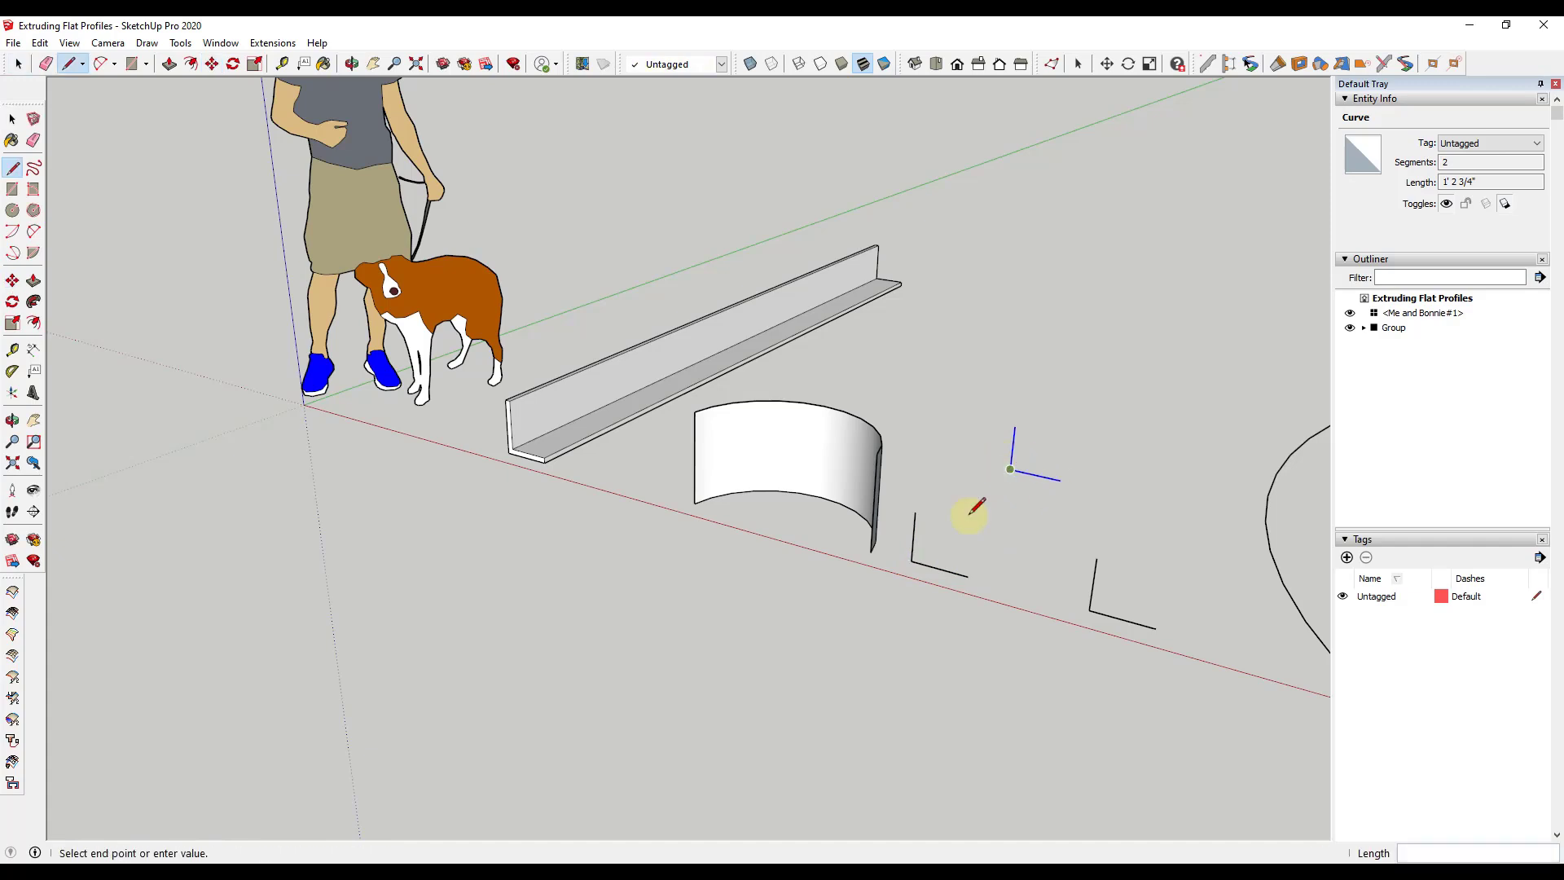
click(913, 560)
click(968, 575)
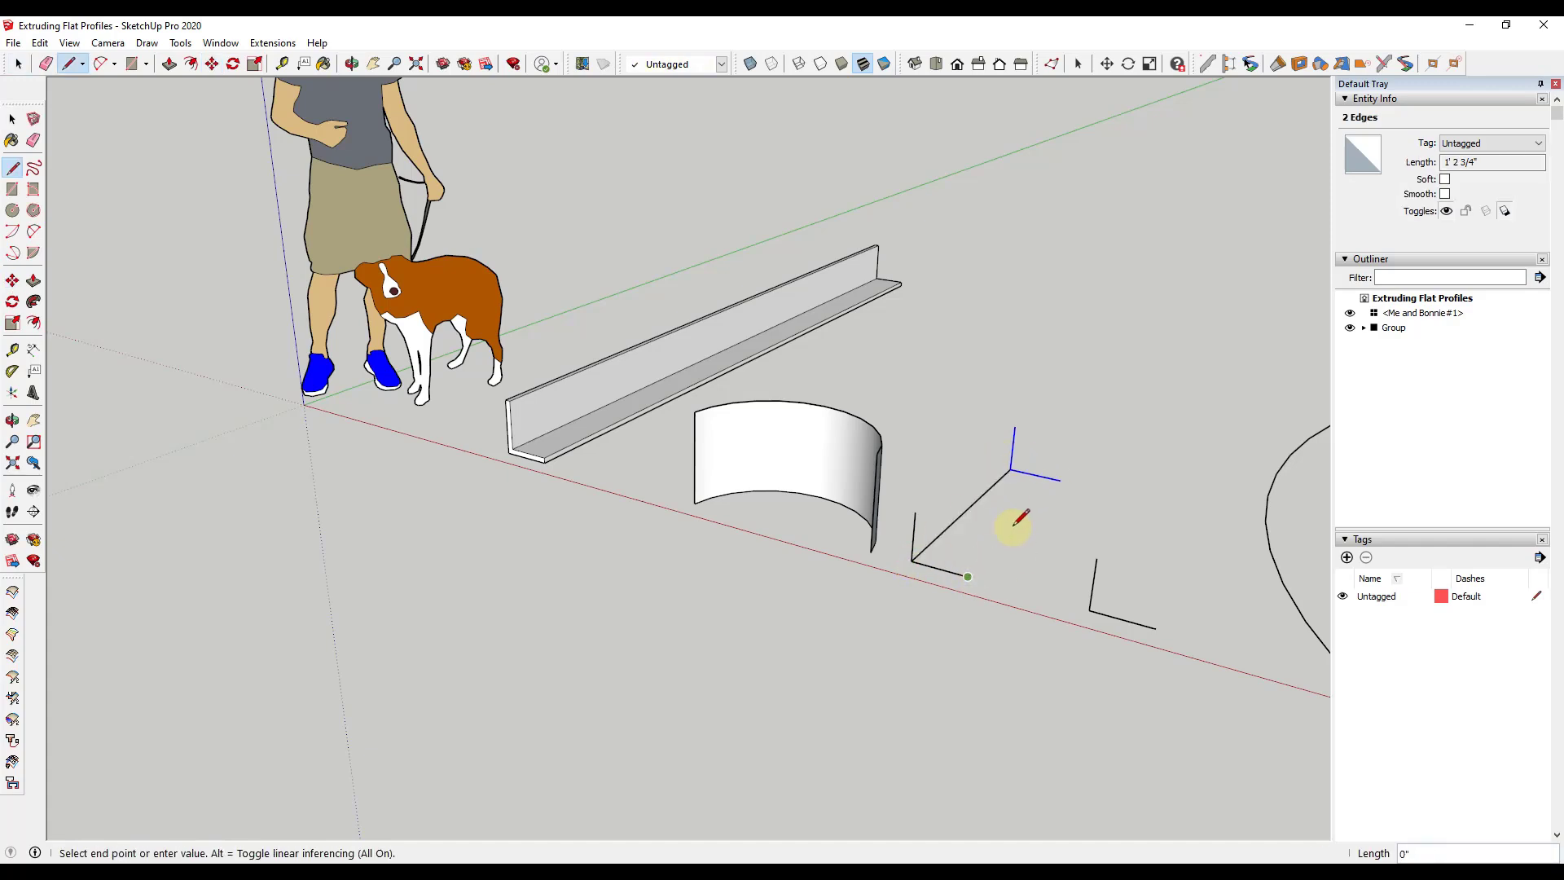
click(1059, 481)
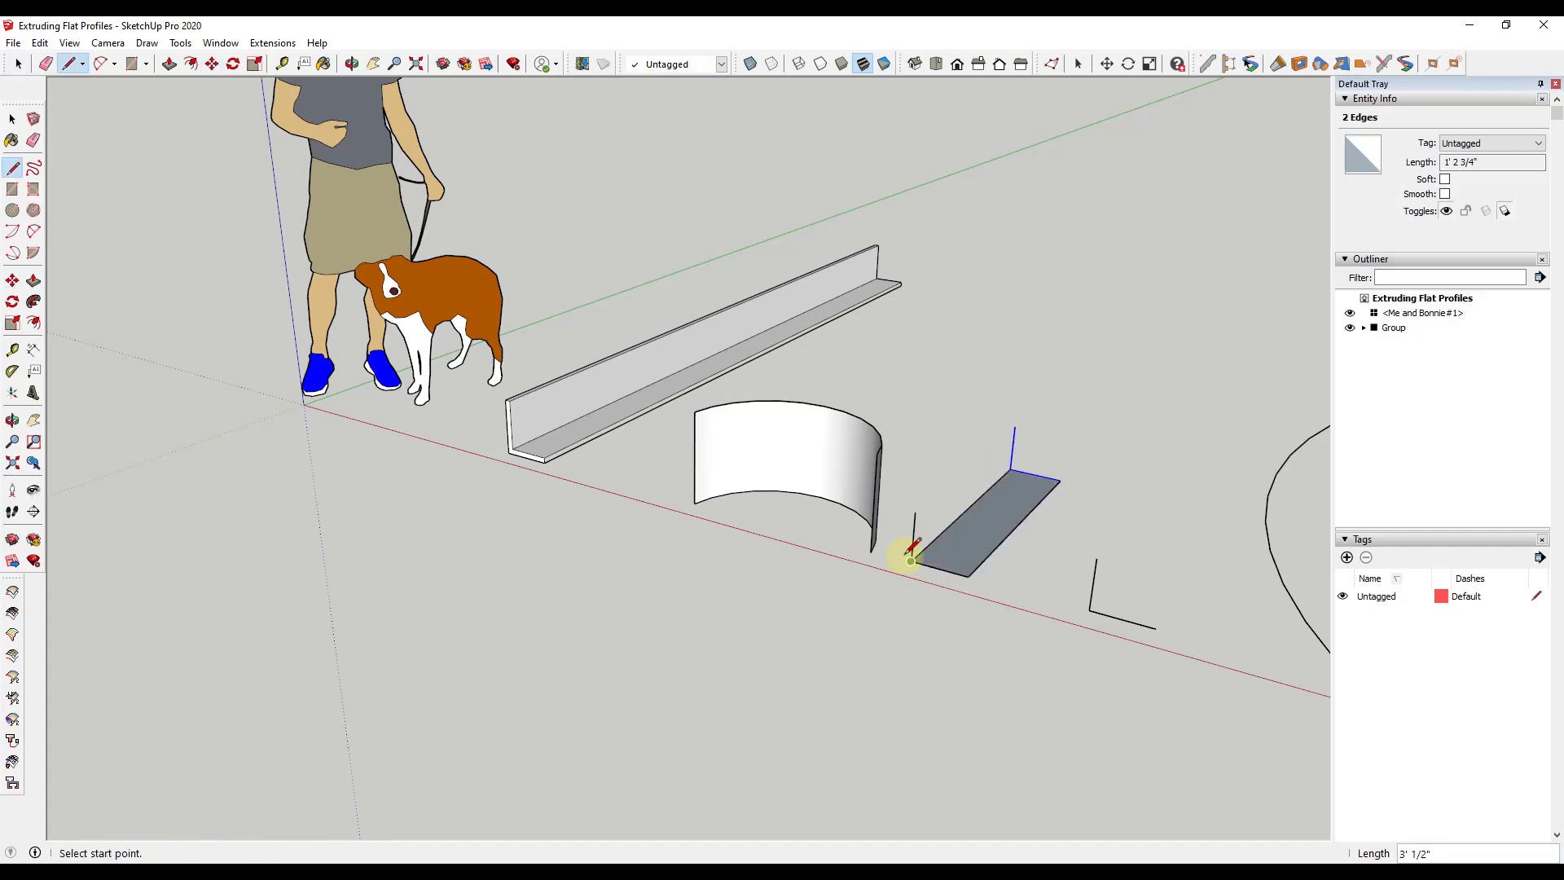
click(915, 512)
click(1014, 427)
key(space)
middle_drag(988, 562, 950, 506)
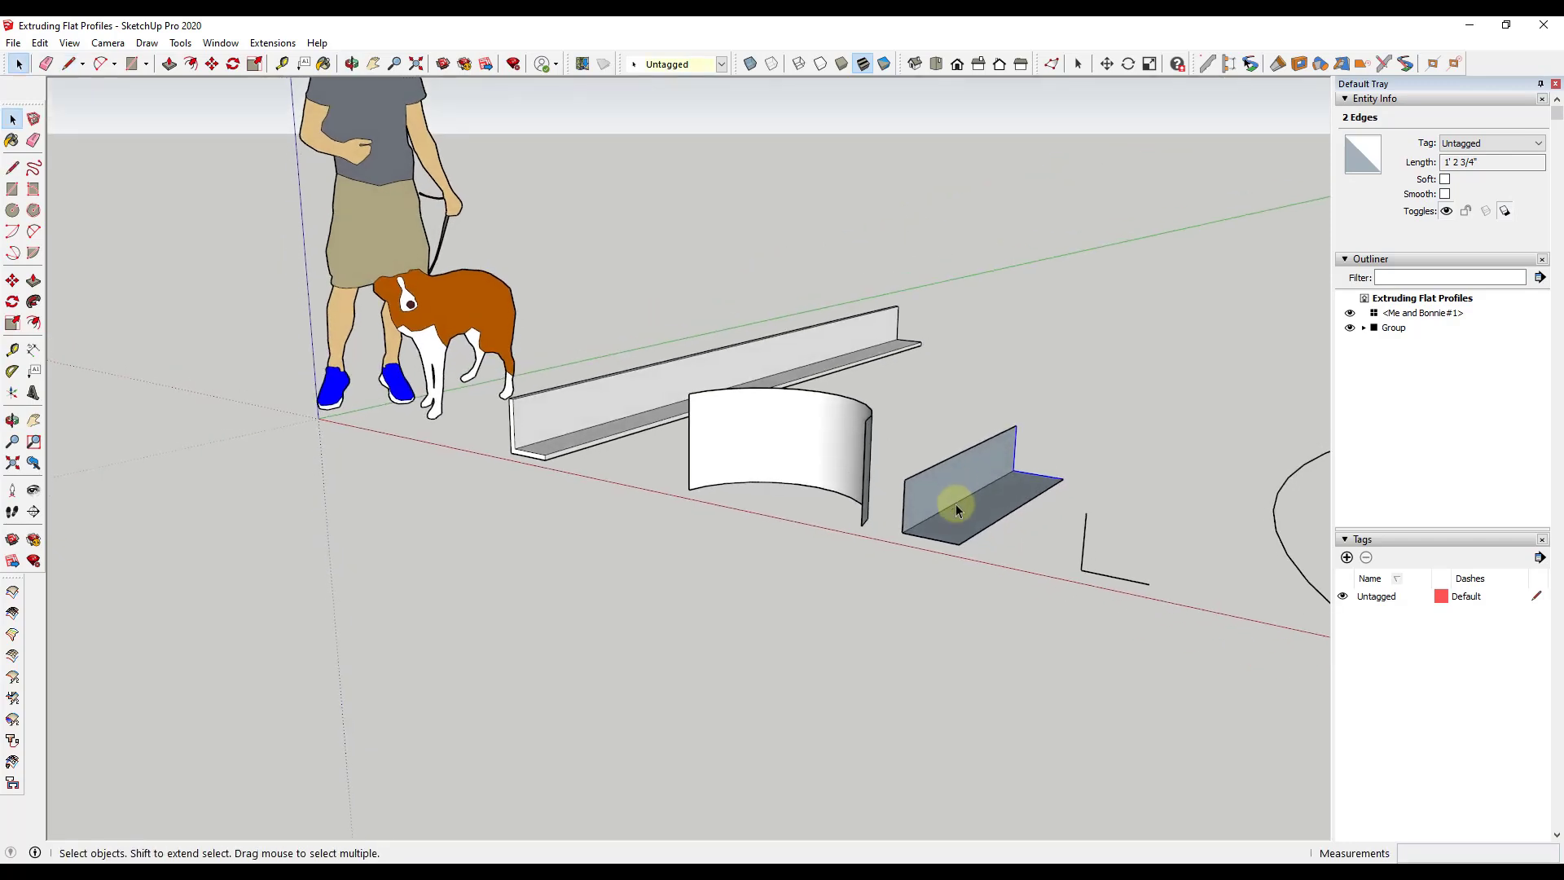
middle_drag(995, 459, 1016, 430)
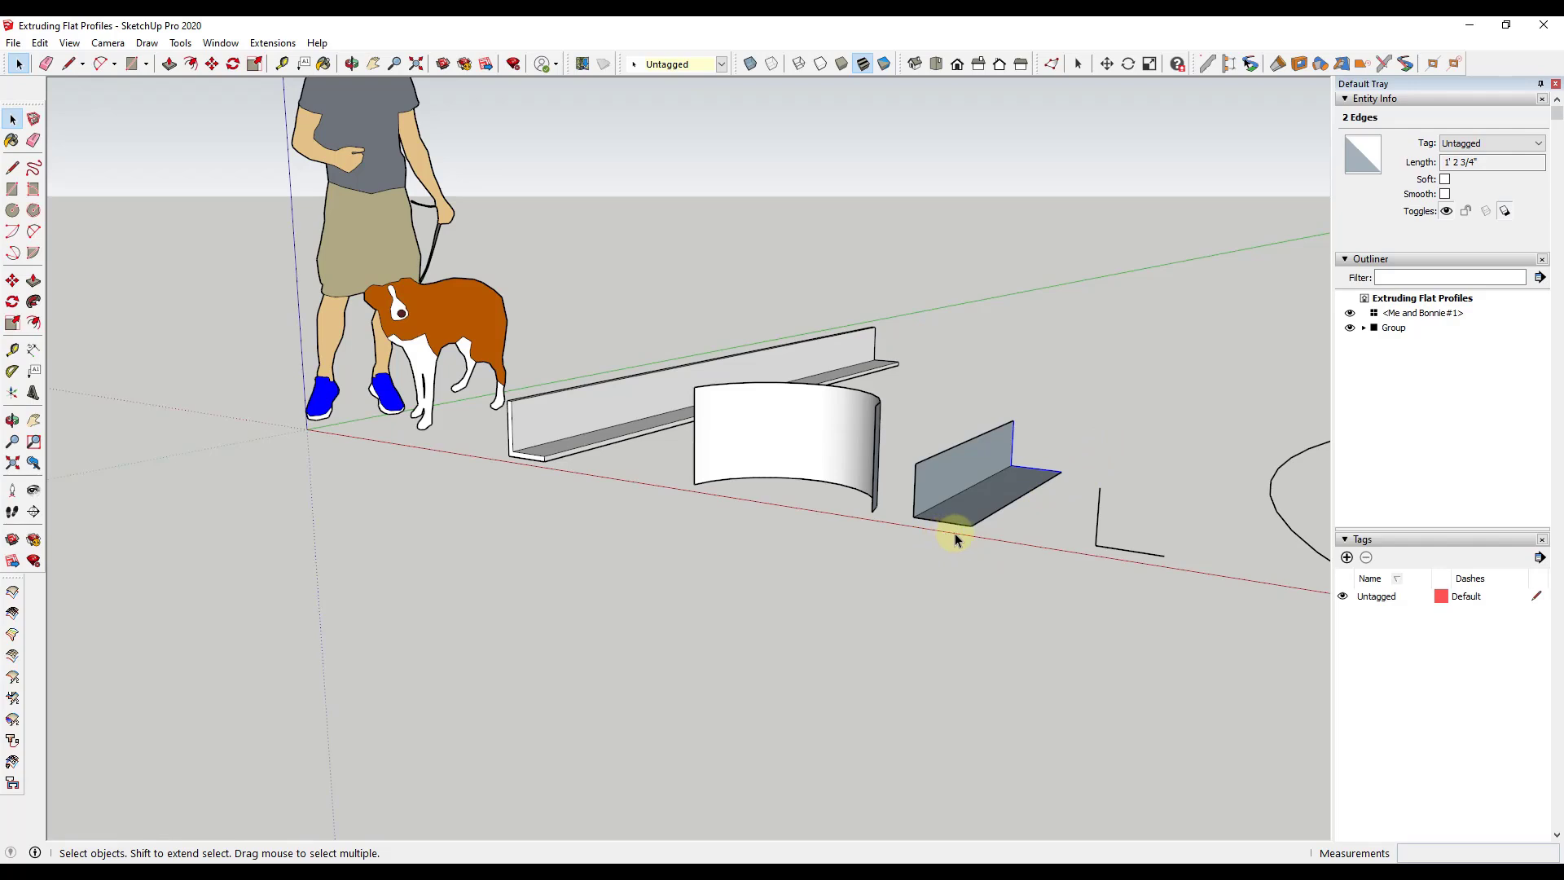
- Undock the Extrusion Tools set so that it floats over the modelling area
scroll(831, 417, down, 2)
scroll(830, 417, down, 1)
scroll(926, 447, up, 2)
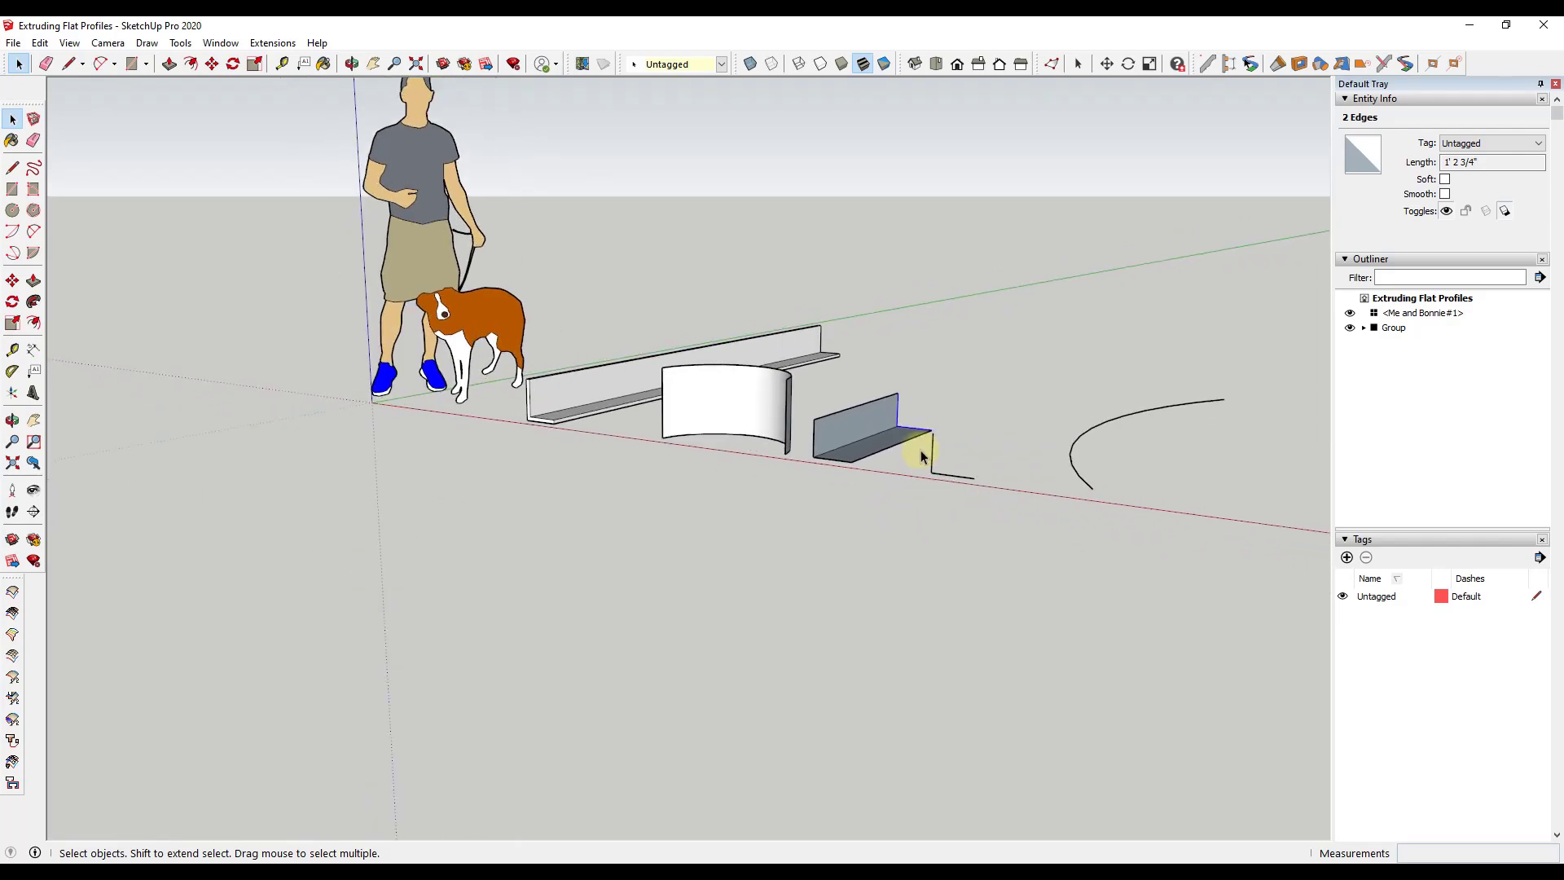
middle_drag(926, 447, 928, 484)
click(945, 492)
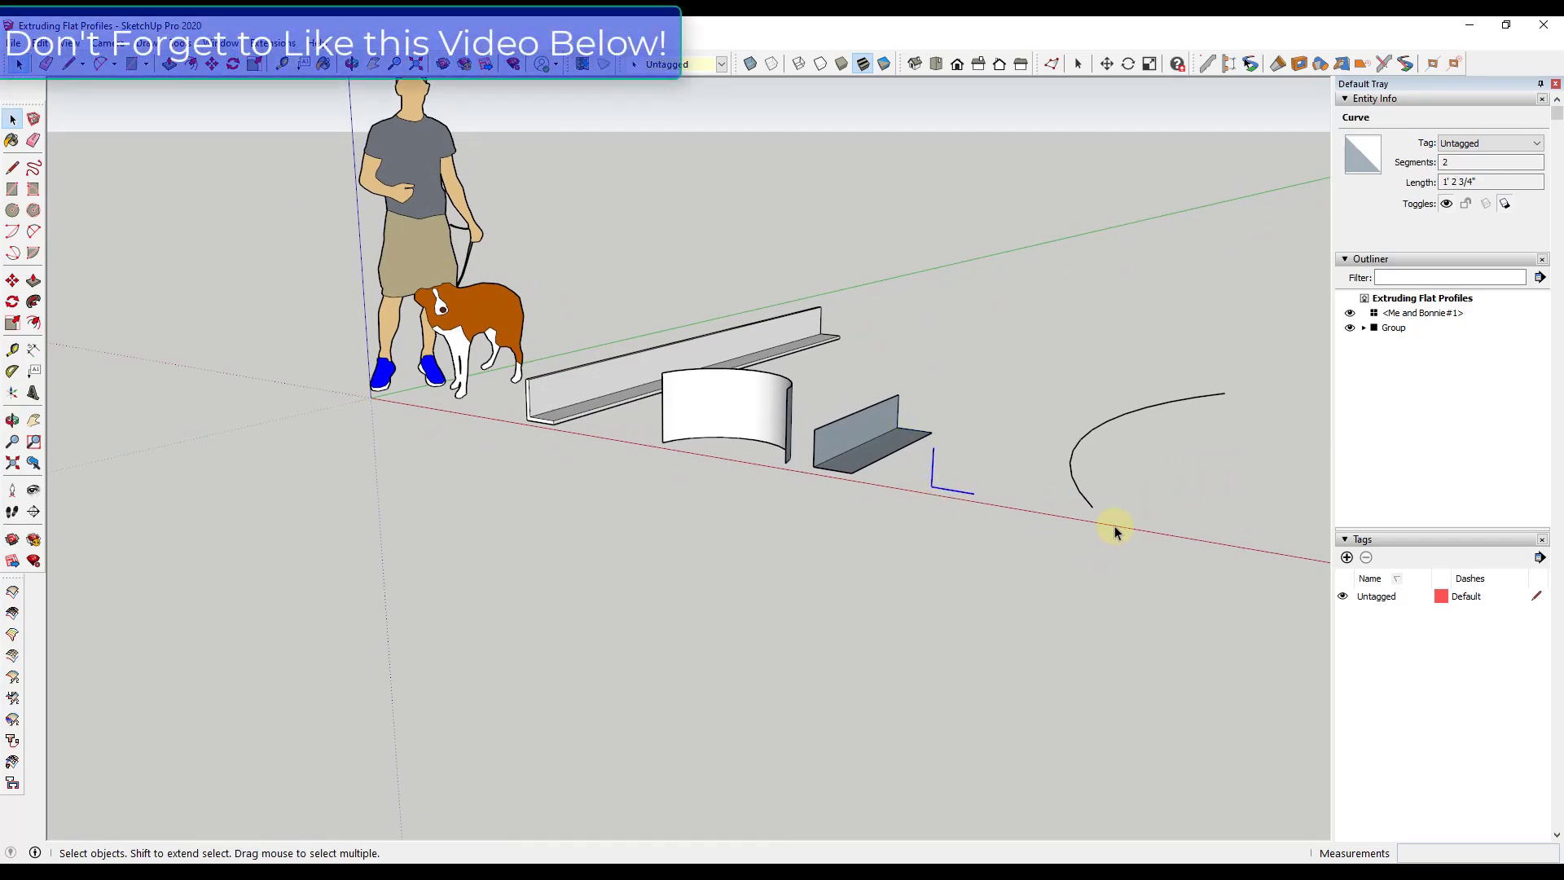
drag(25, 580, 112, 114)
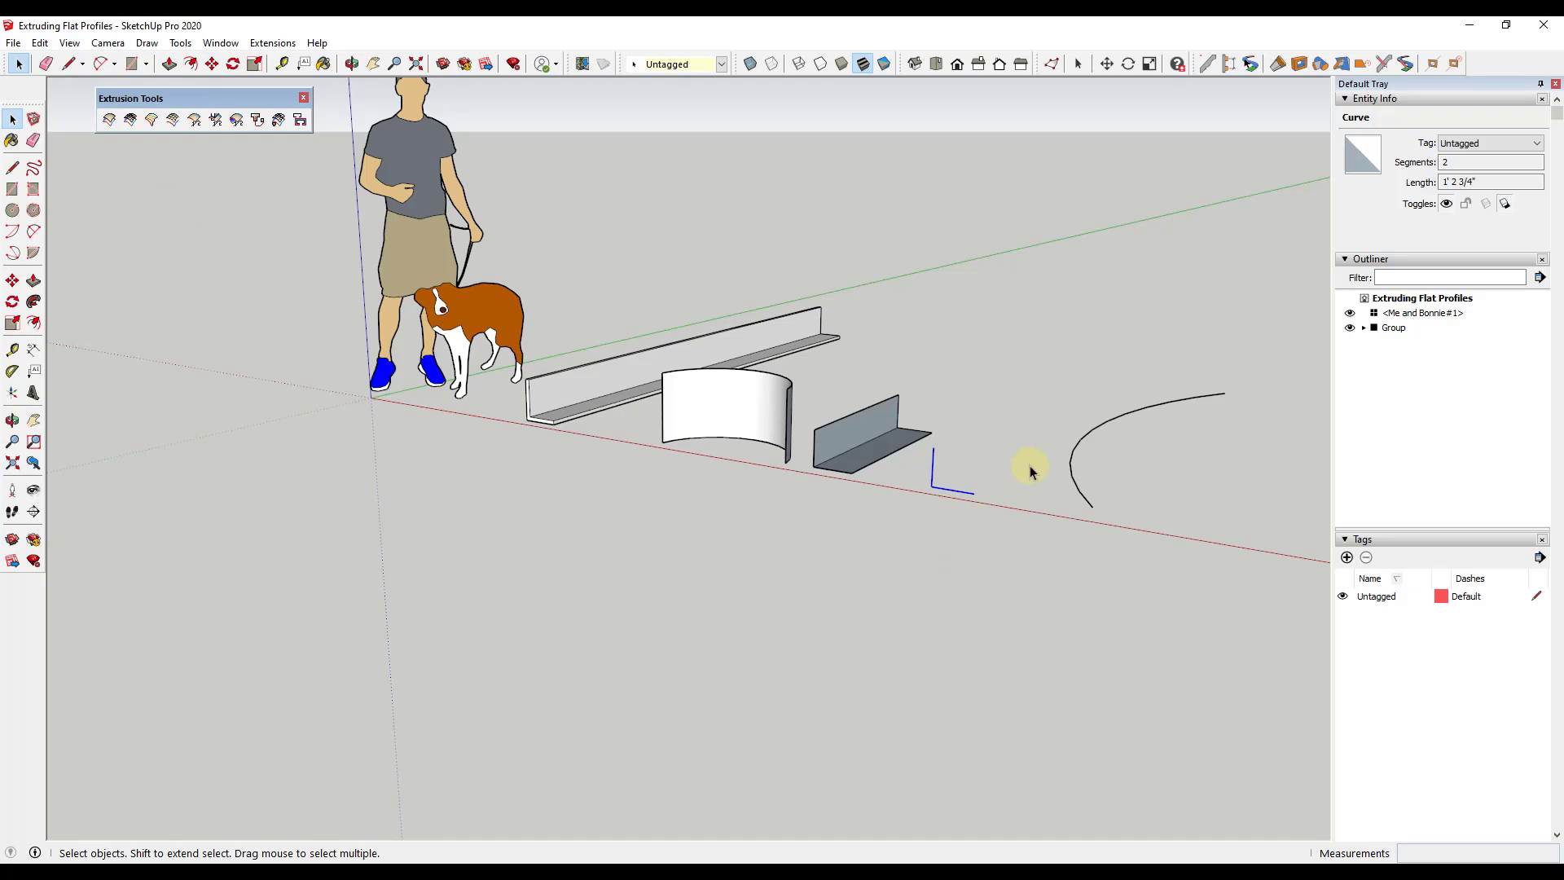
- Run Extrude Edges by Rails with the L profile as profile and melding profile, and the neighbouring large arc as both rails
scroll(1030, 477, up, 1)
scroll(883, 500, up, 1)
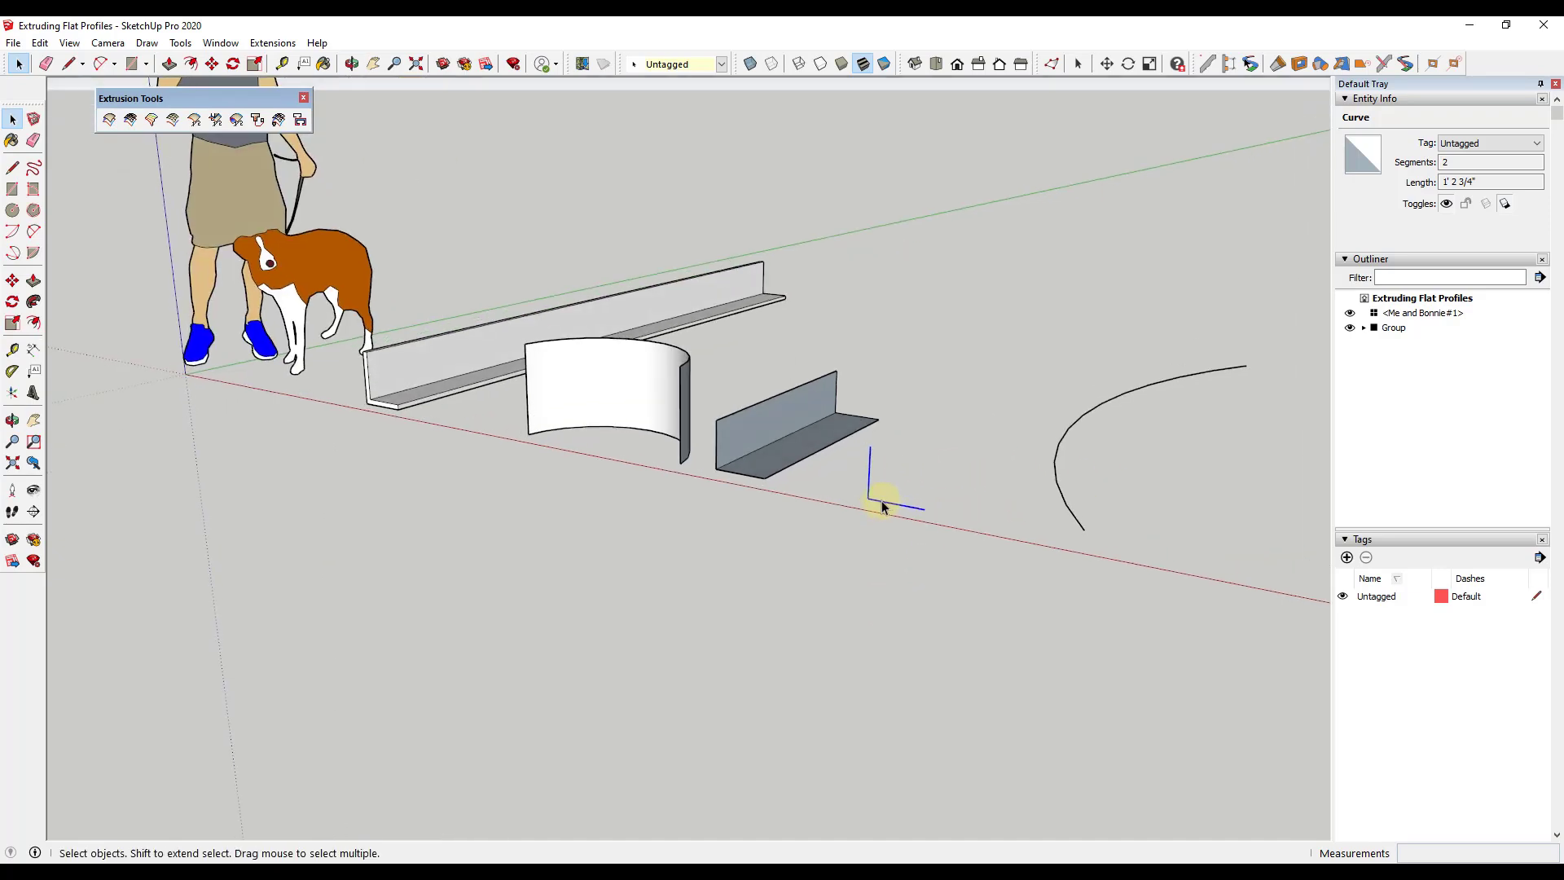
scroll(1045, 534, up, 1)
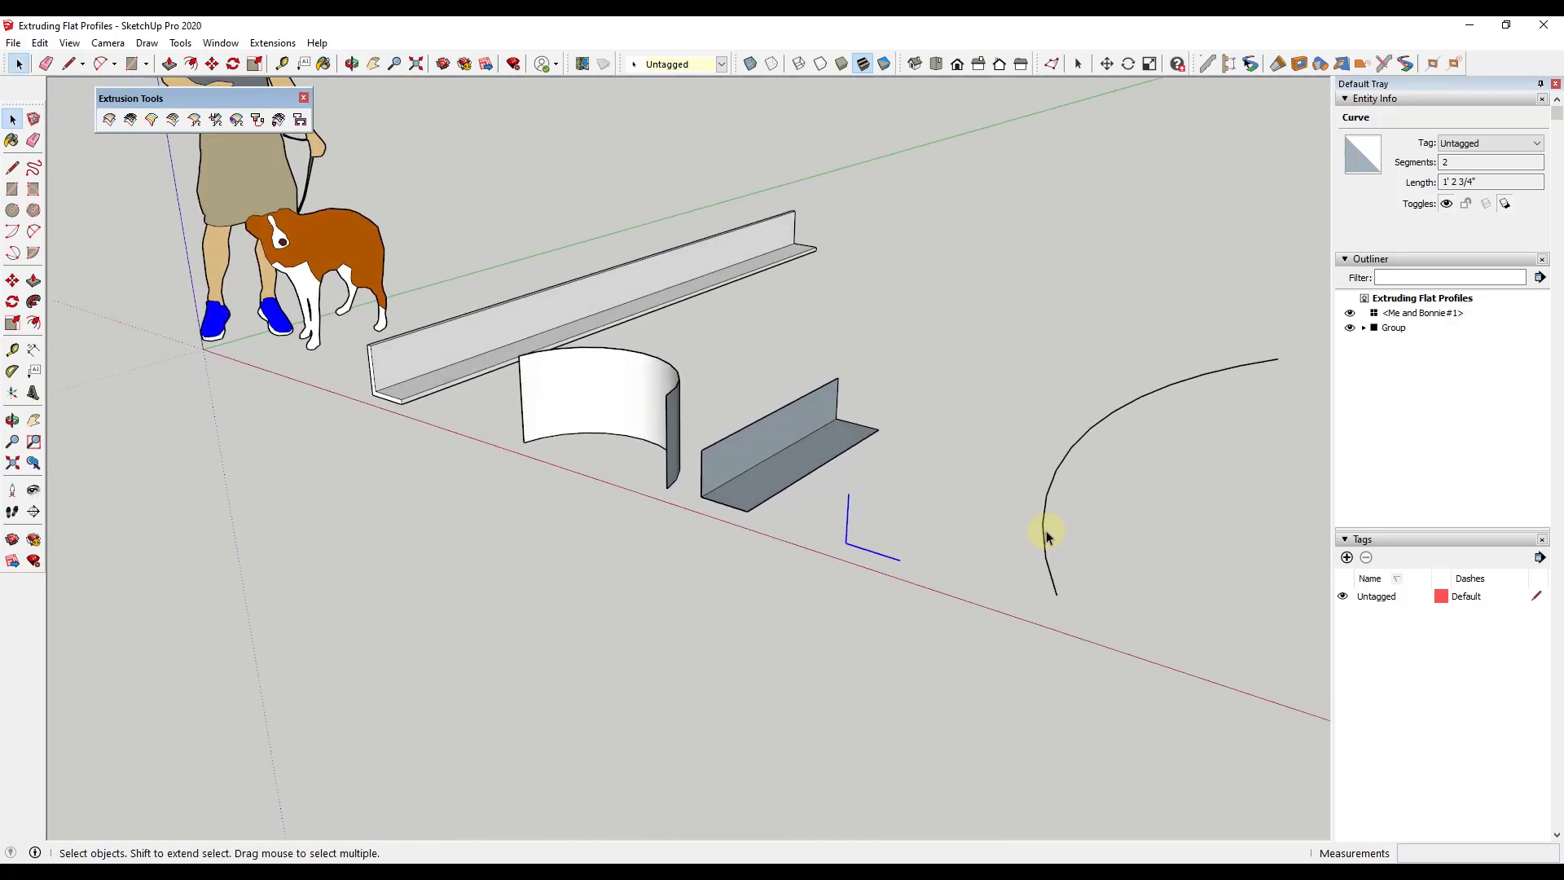
click(995, 509)
click(109, 121)
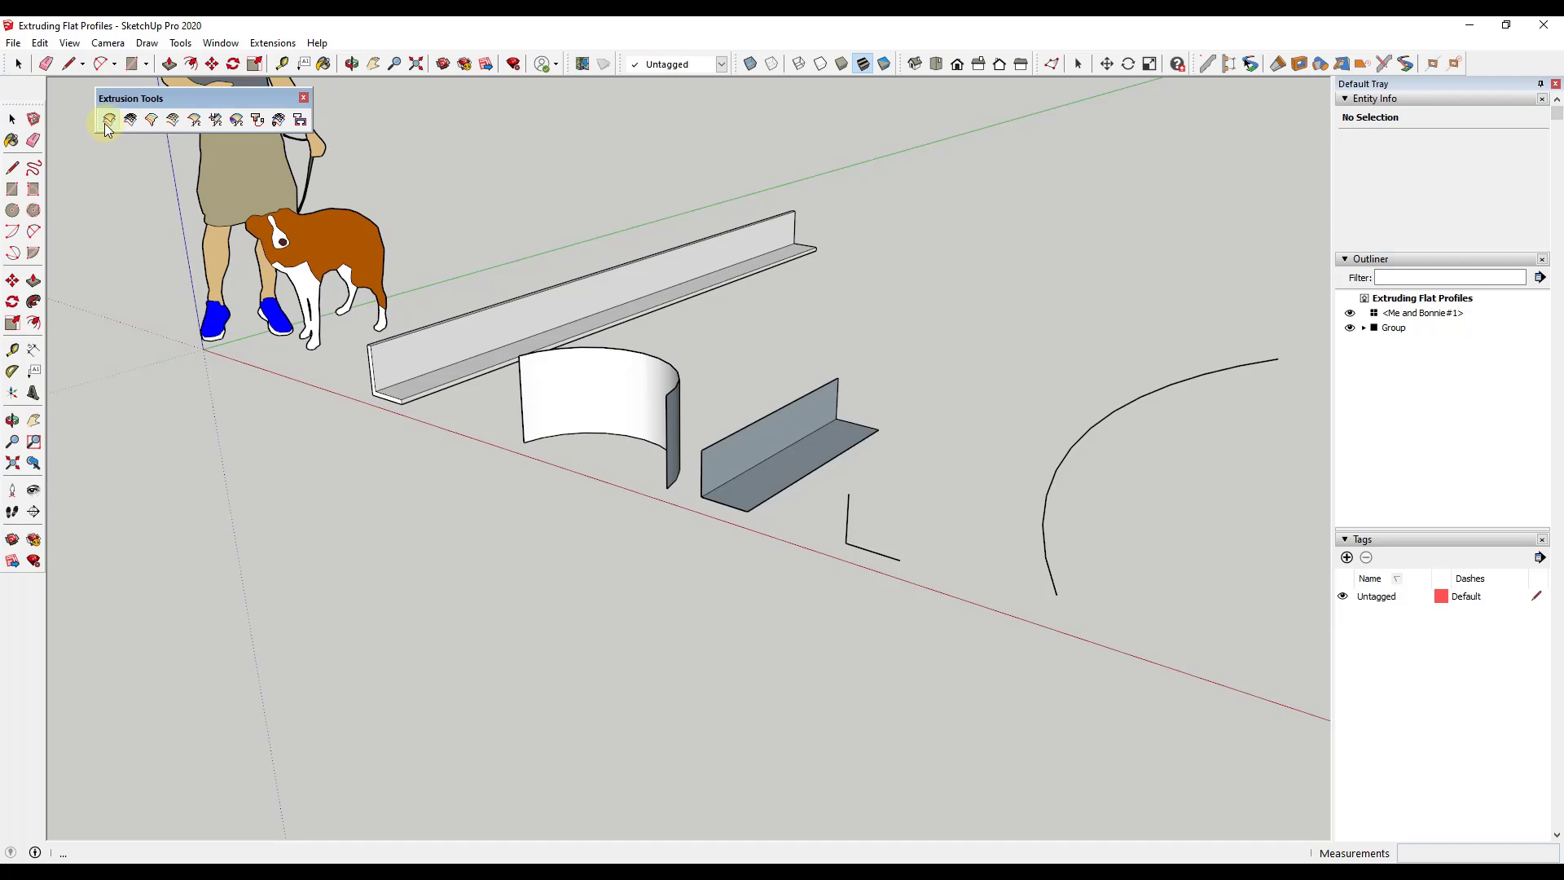
click(847, 544)
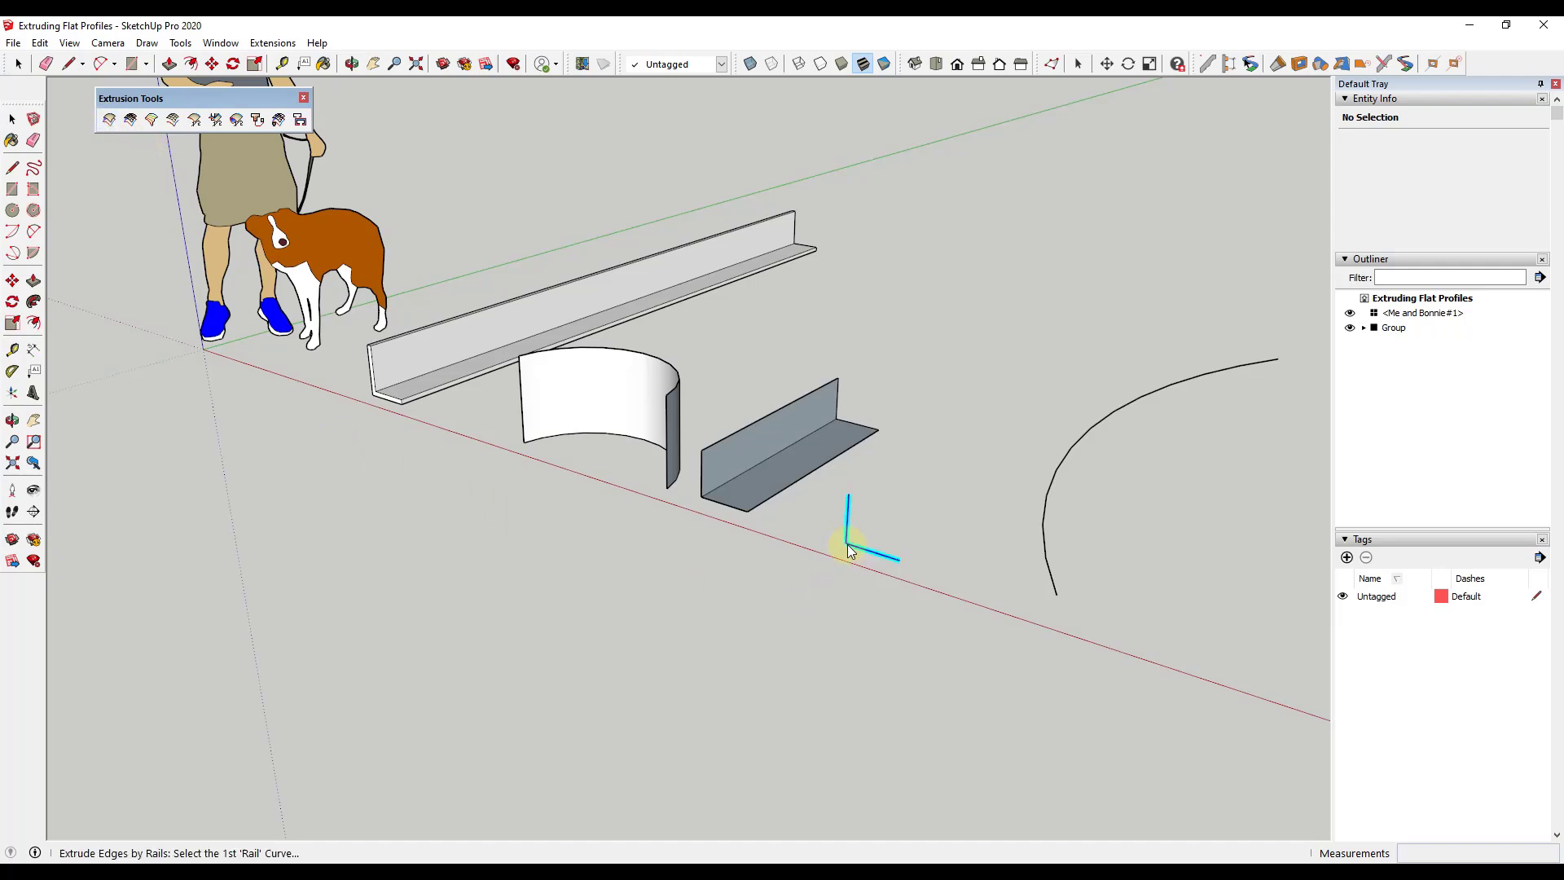
click(1050, 566)
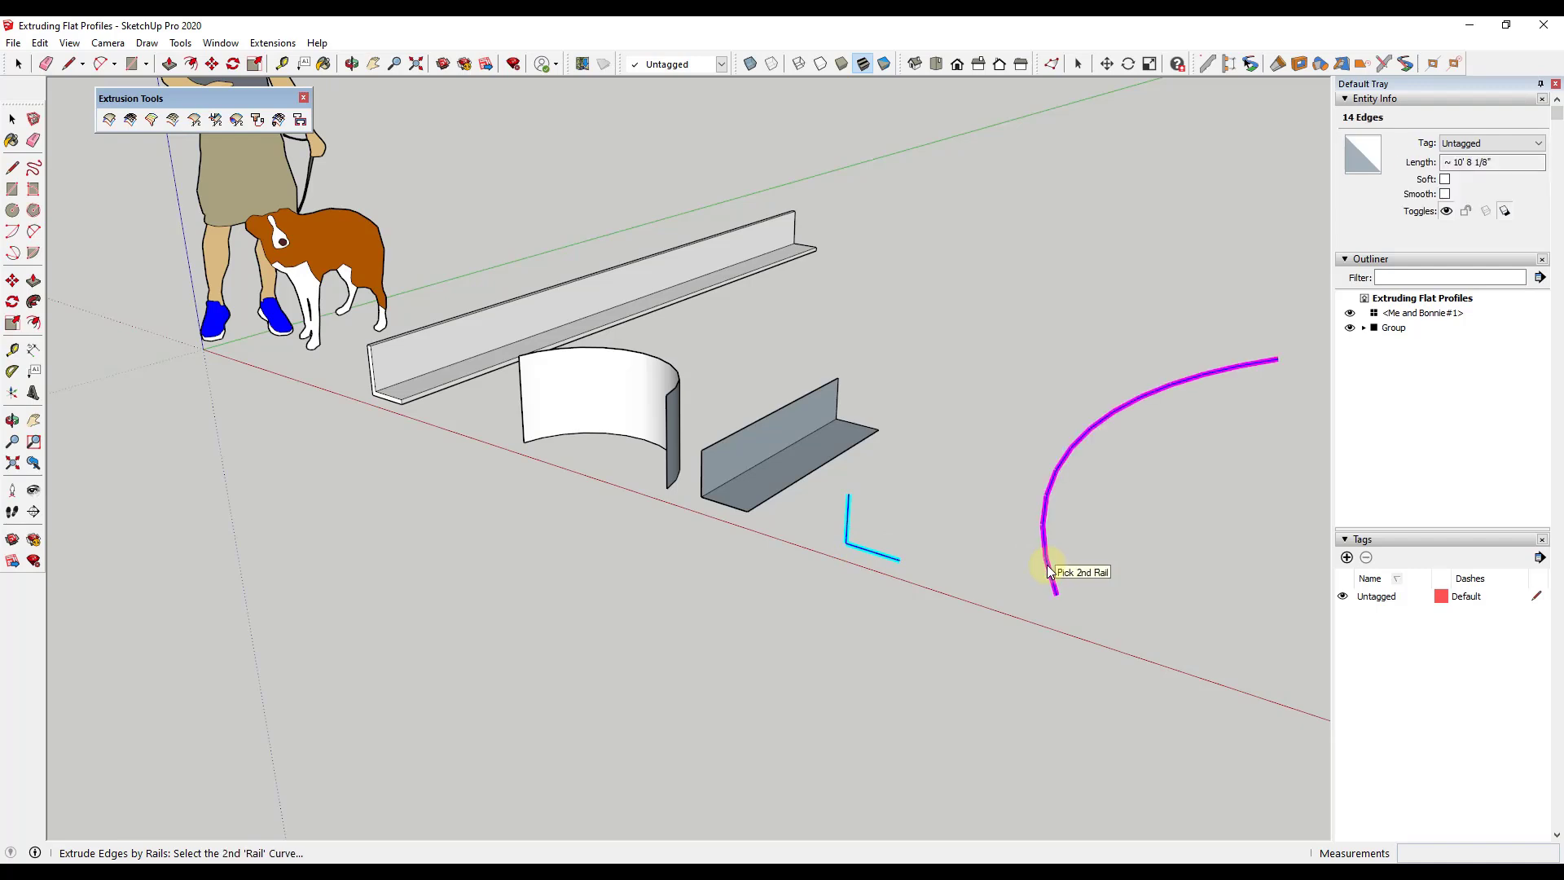
click(1050, 515)
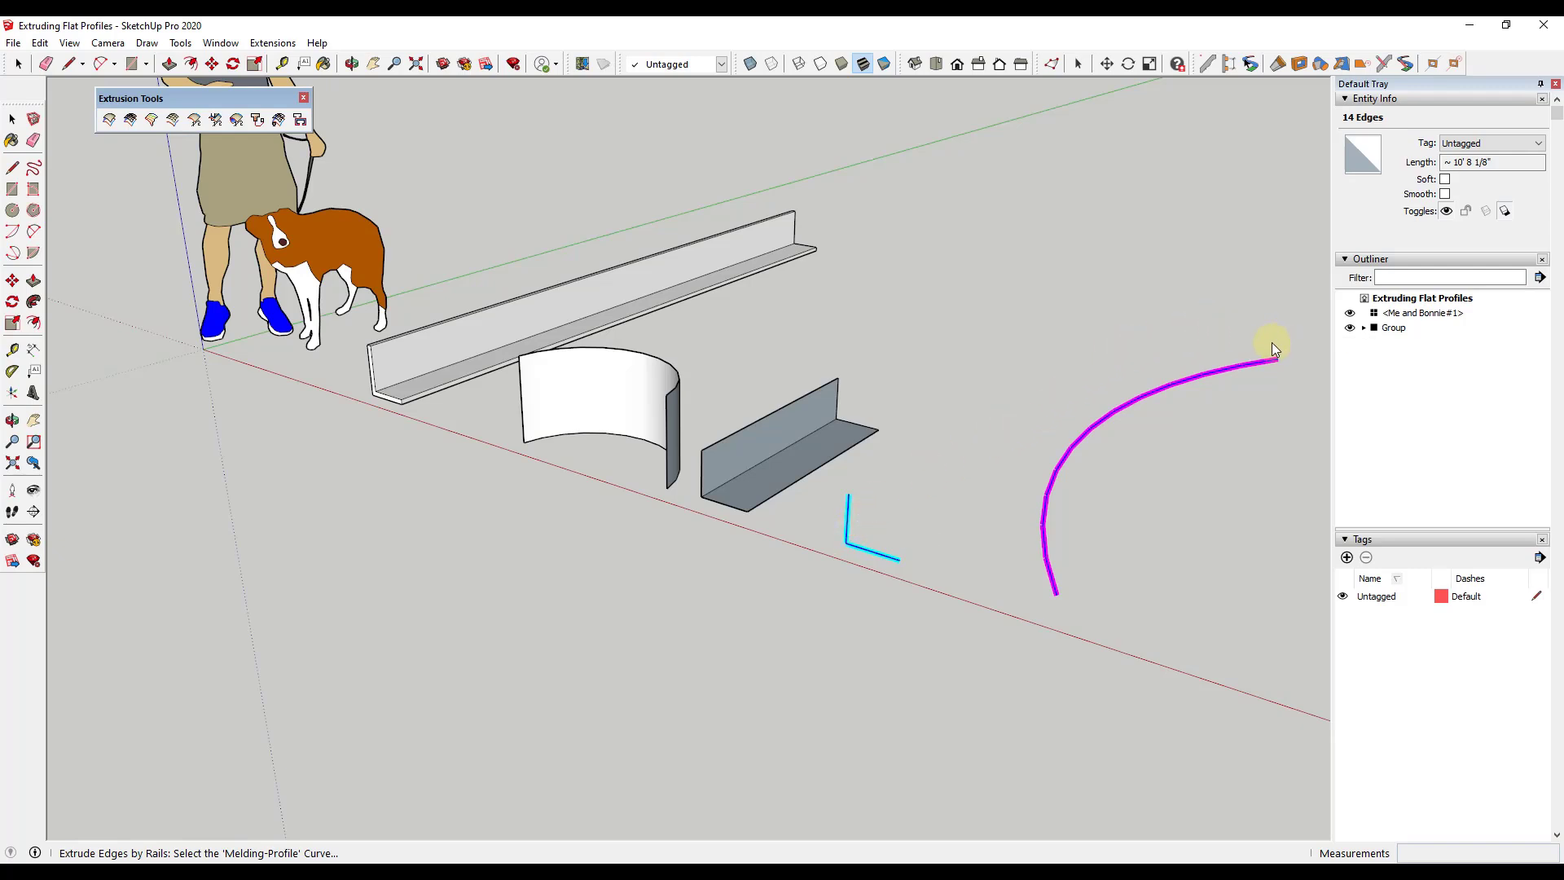
click(849, 538)
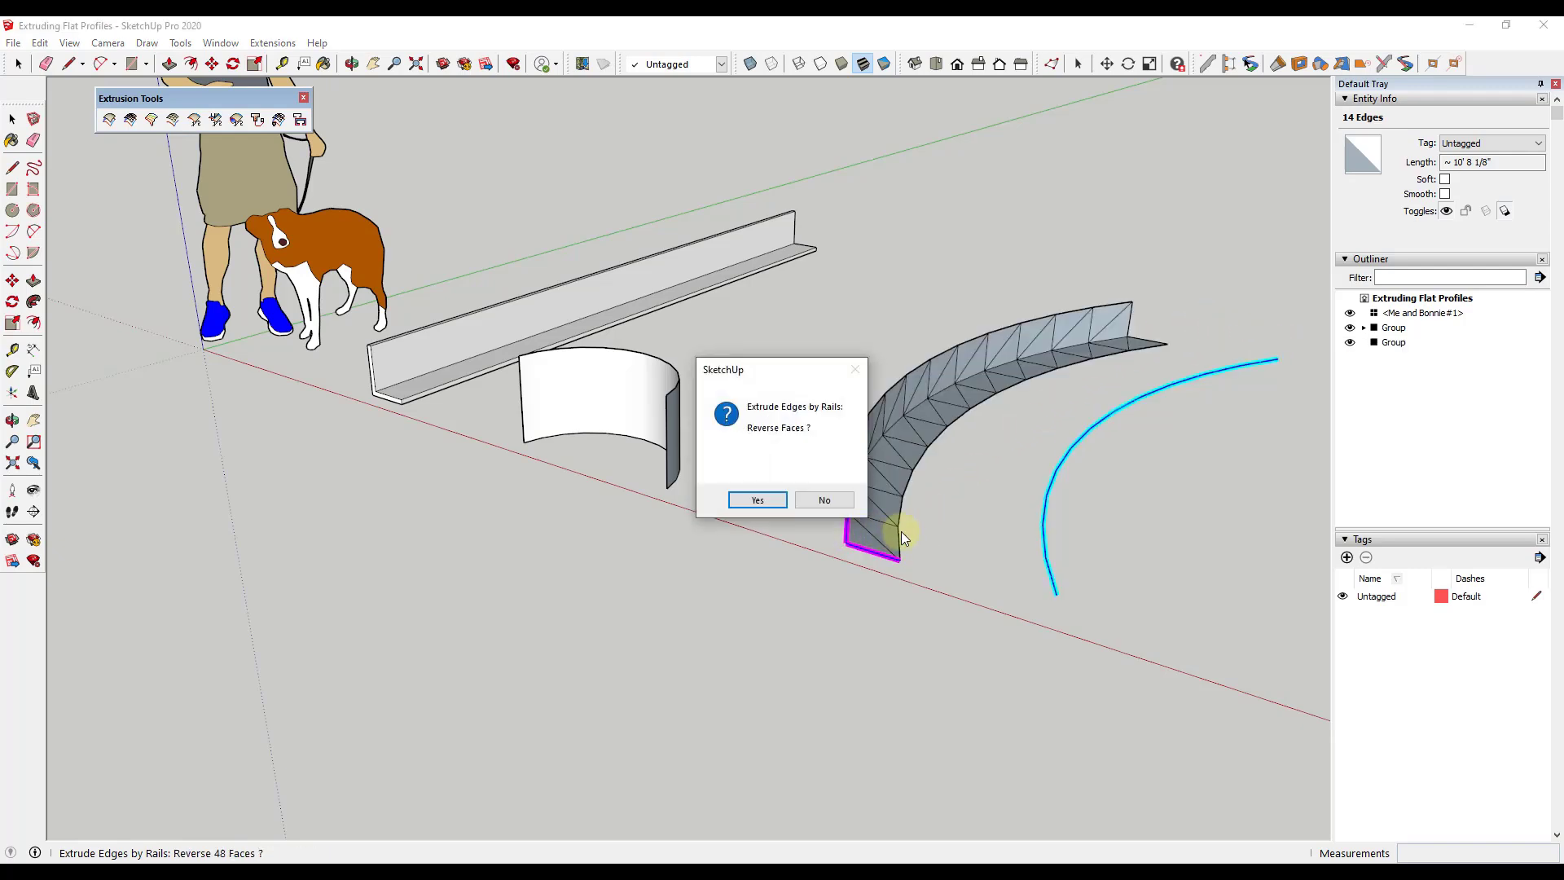
- Reverse the faces of the curved L extrusion, make them quad faces, and keep the original curves
click(755, 503)
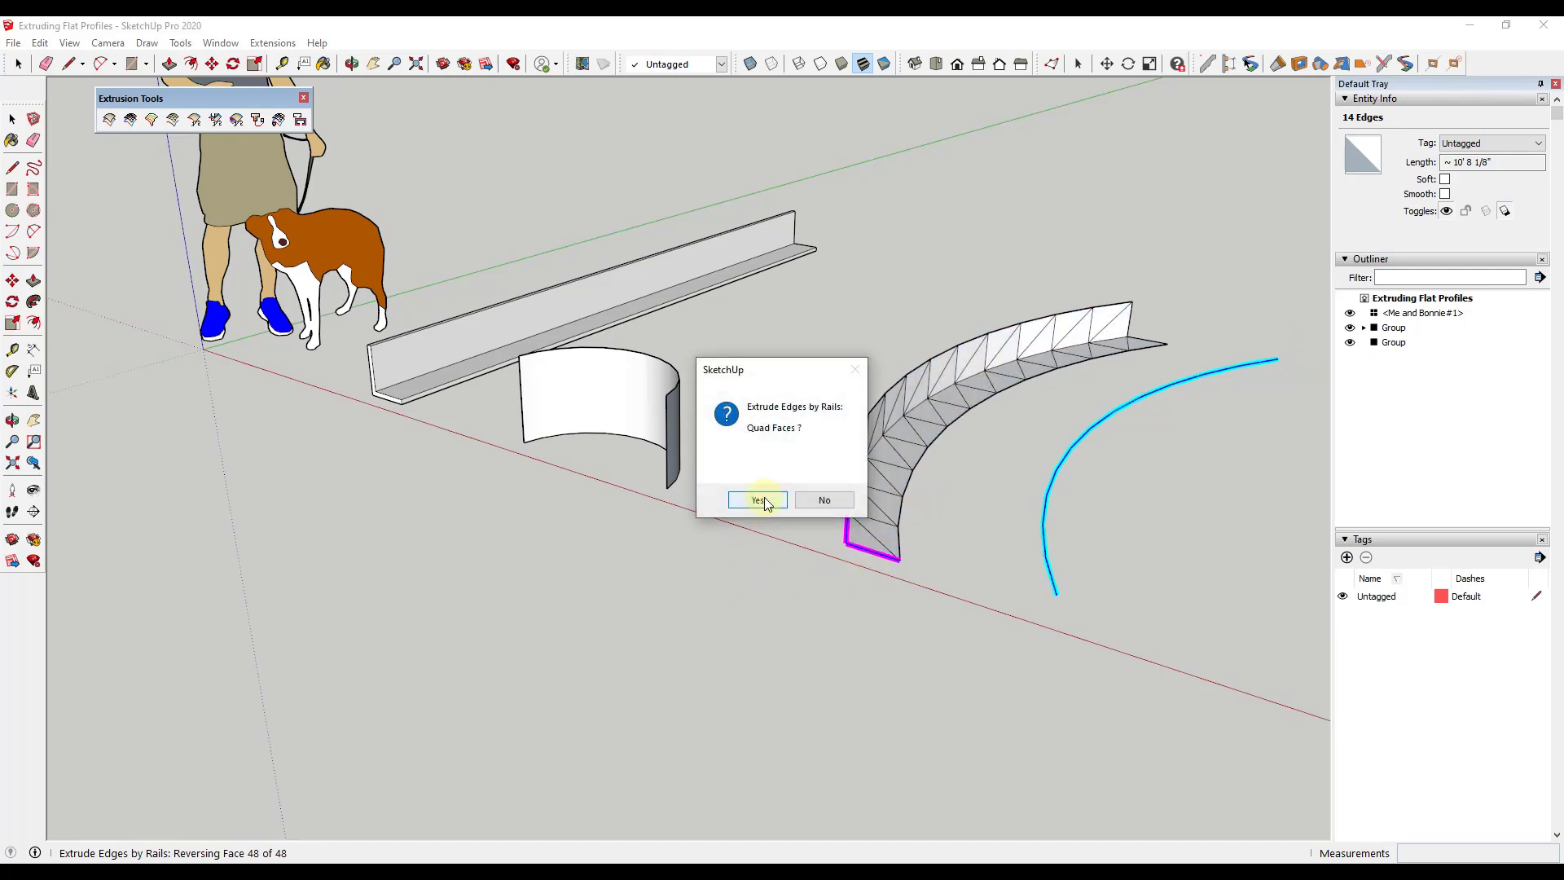
click(764, 499)
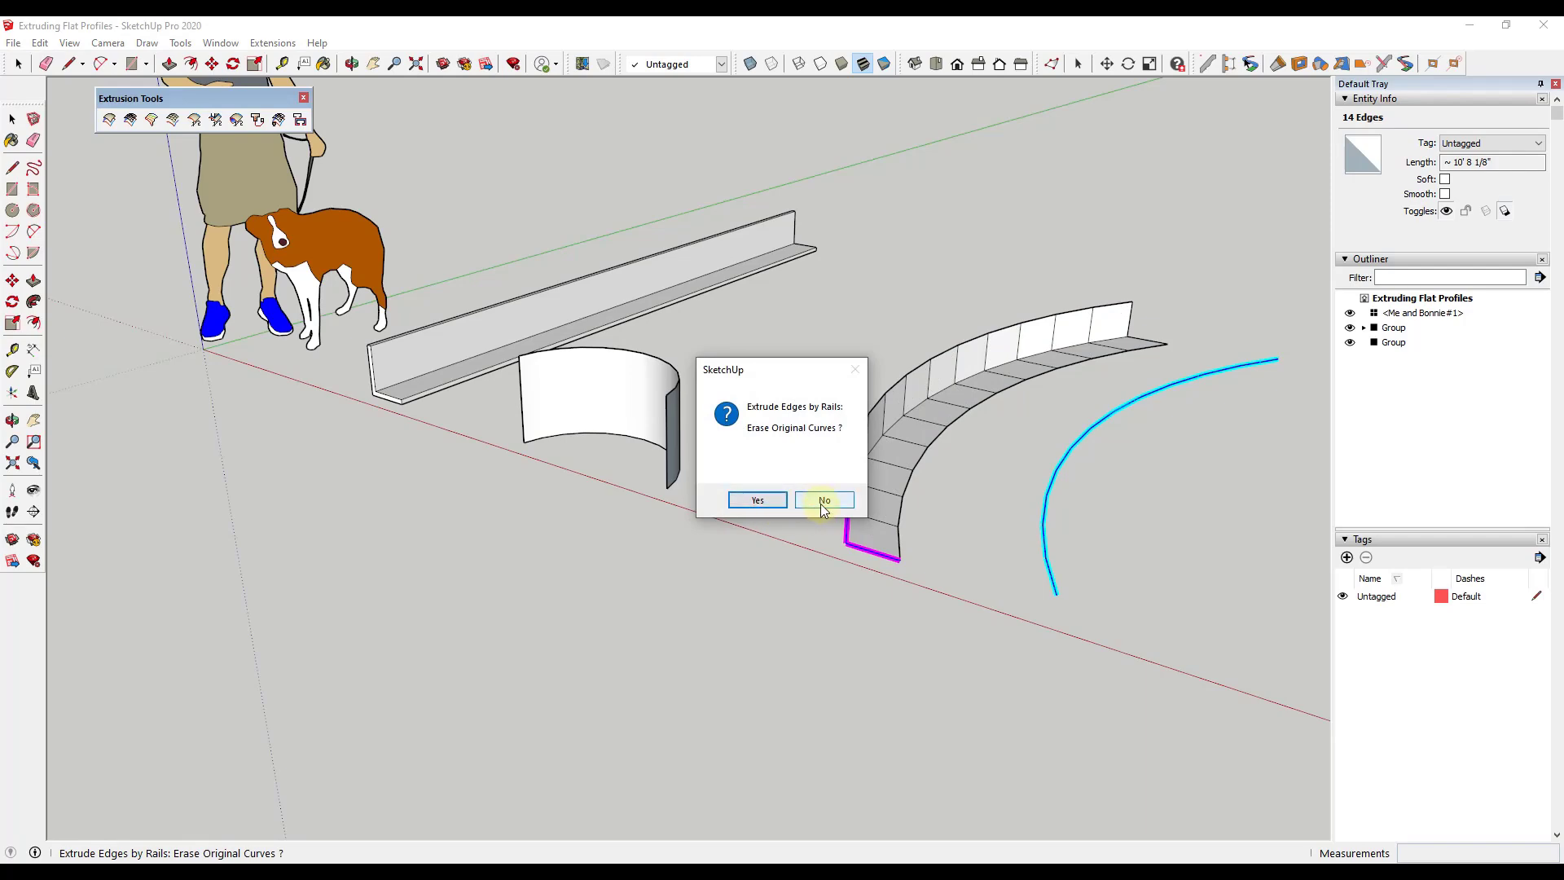
click(824, 501)
middle_drag(830, 513, 968, 520)
drag(1075, 489, 866, 552)
key(space)
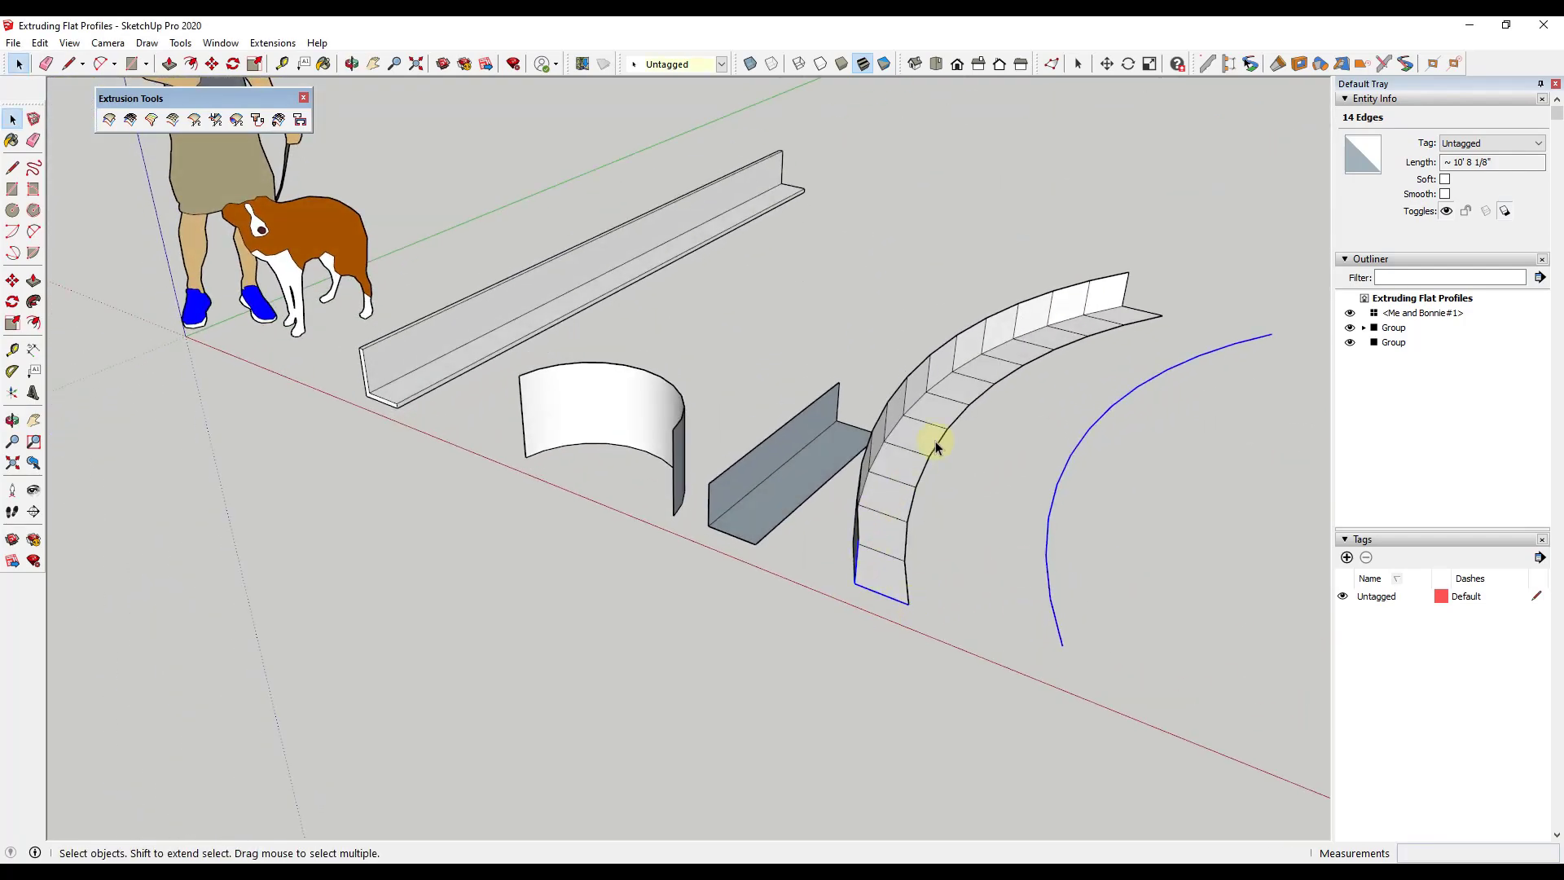
scroll(976, 492, down, 2)
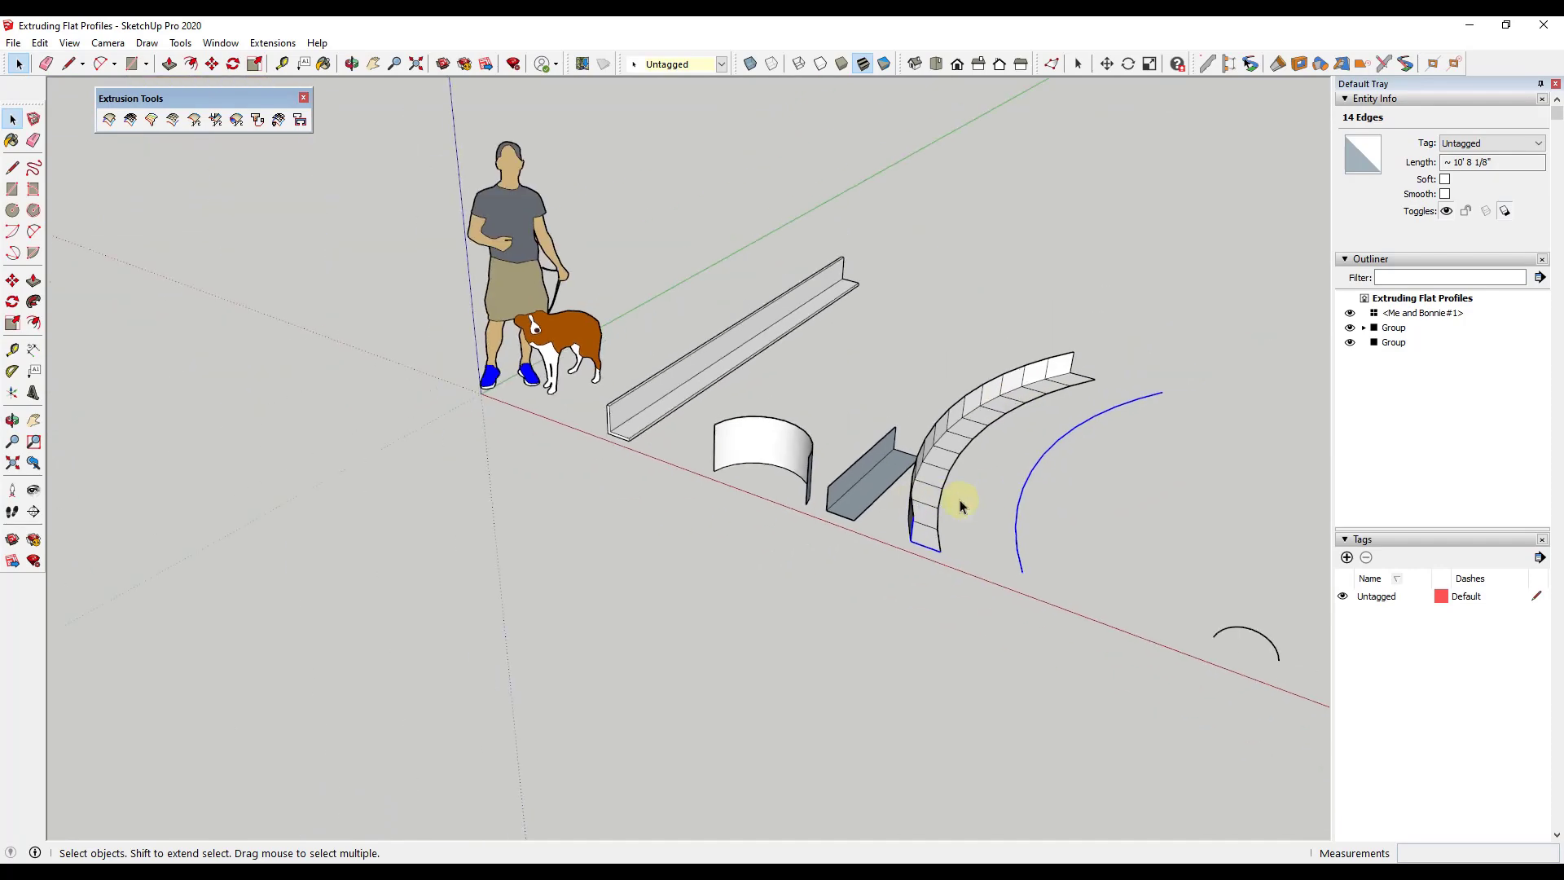
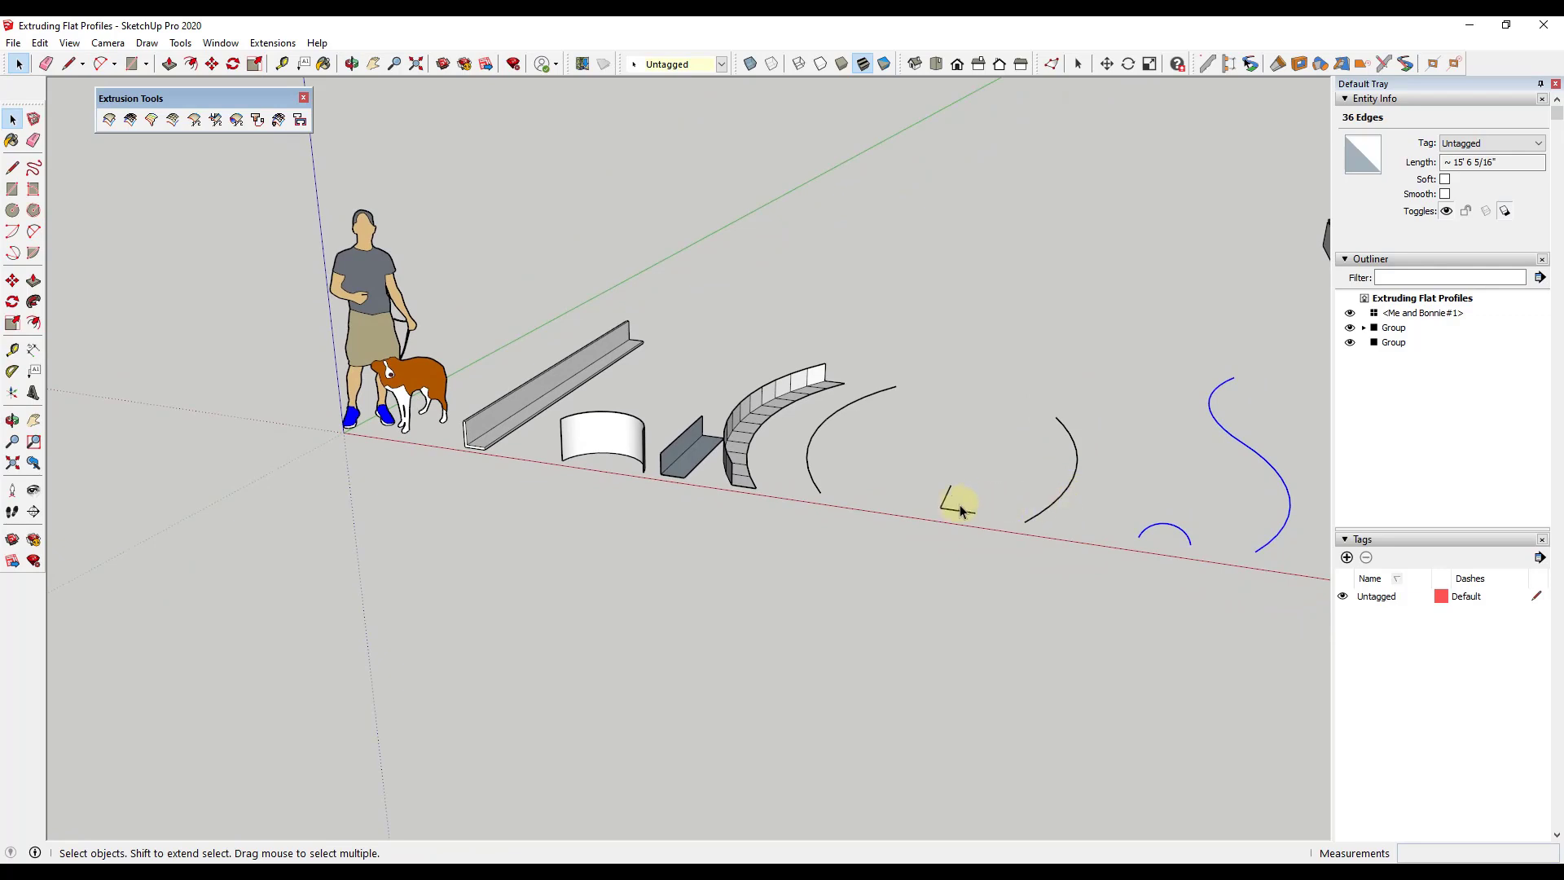
- Draw a vertical line about 1' high from the corner of the short ground line between the two arcs, forming an L
key(l)
click(942, 501)
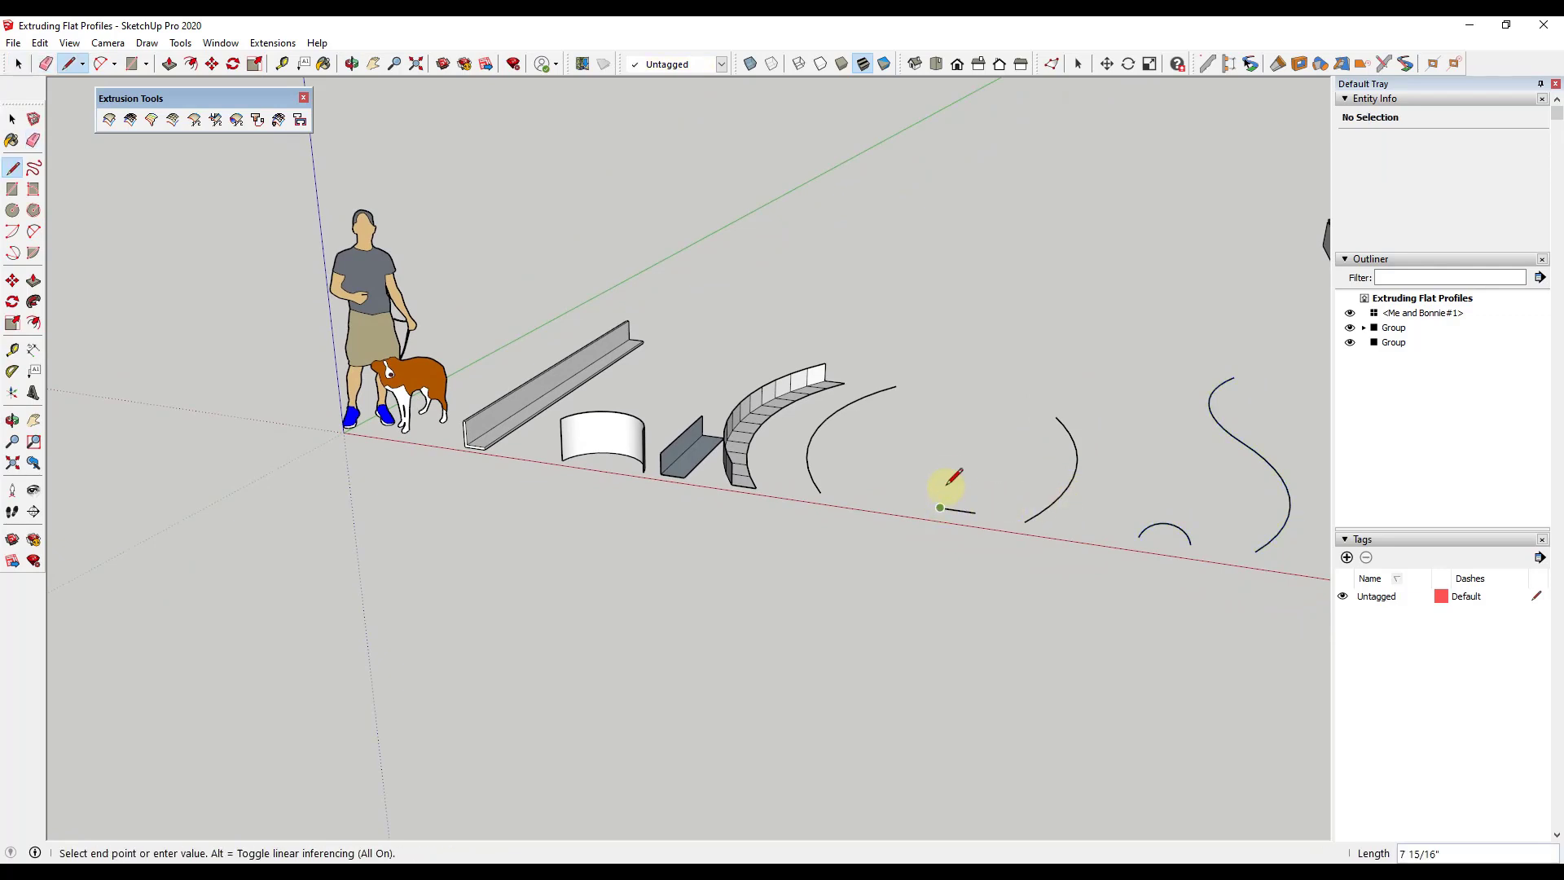
click(940, 460)
key(space)
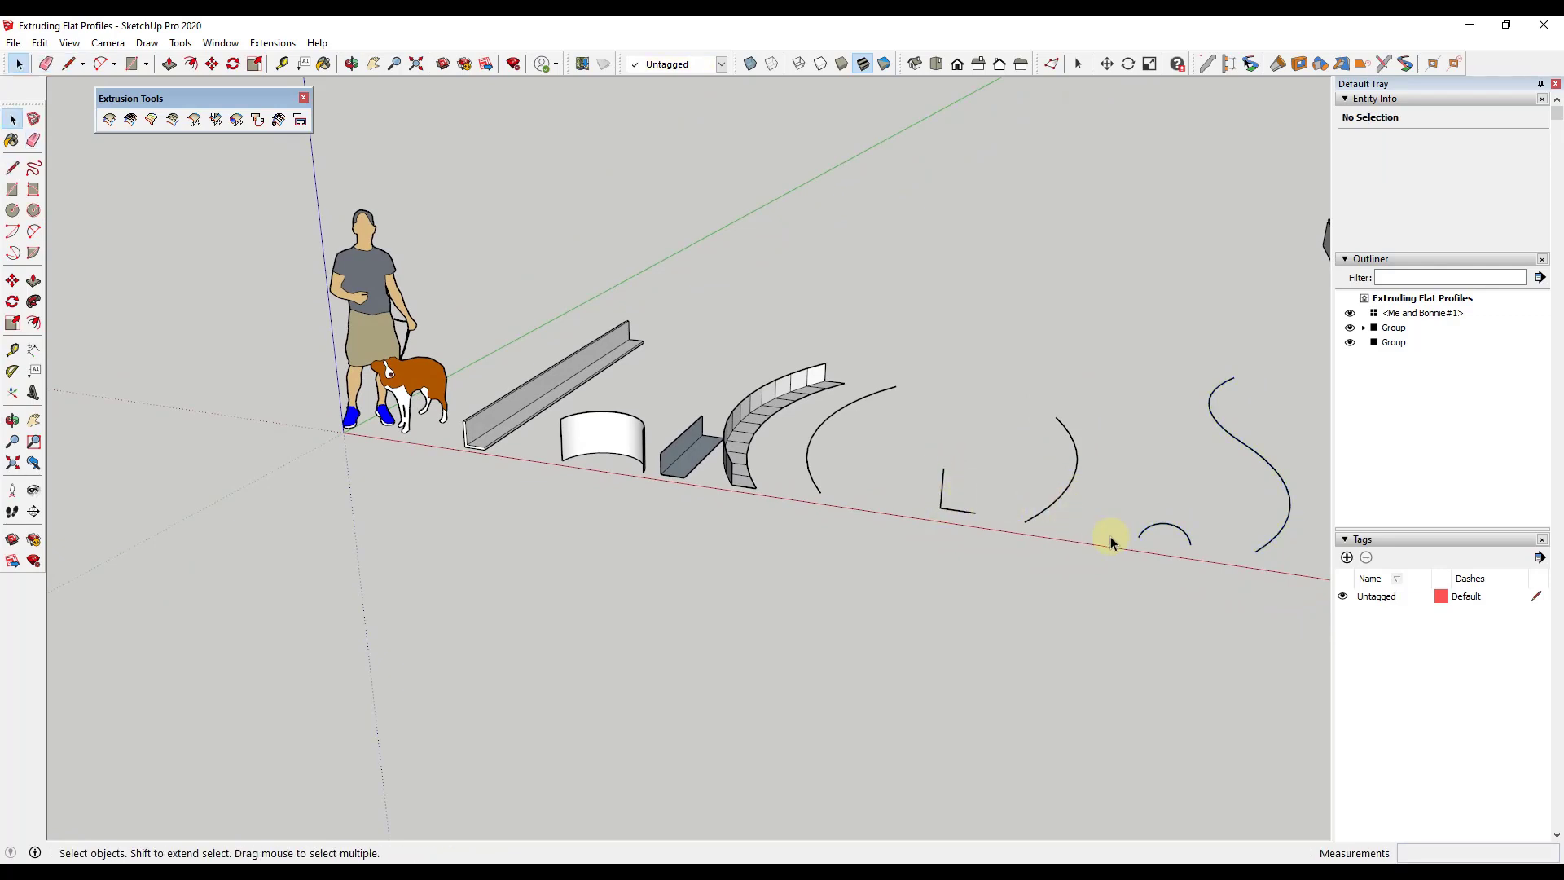
- Weld the upright and horizontal edges of the new L profile into a single curve
scroll(1100, 534, up, 2)
scroll(1009, 505, up, 2)
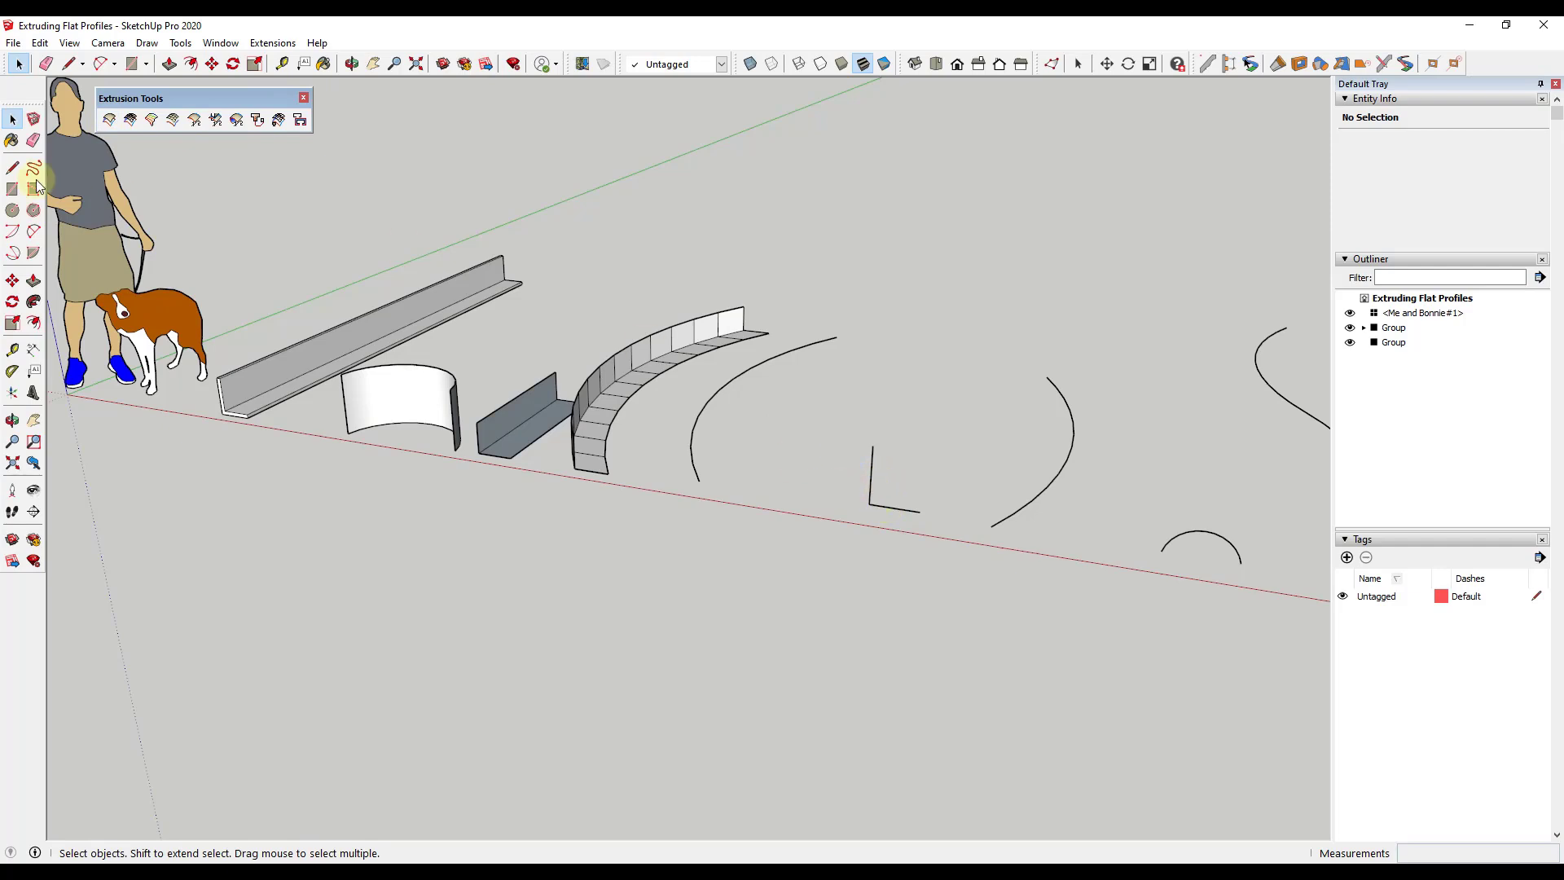
click(890, 508)
click(889, 508)
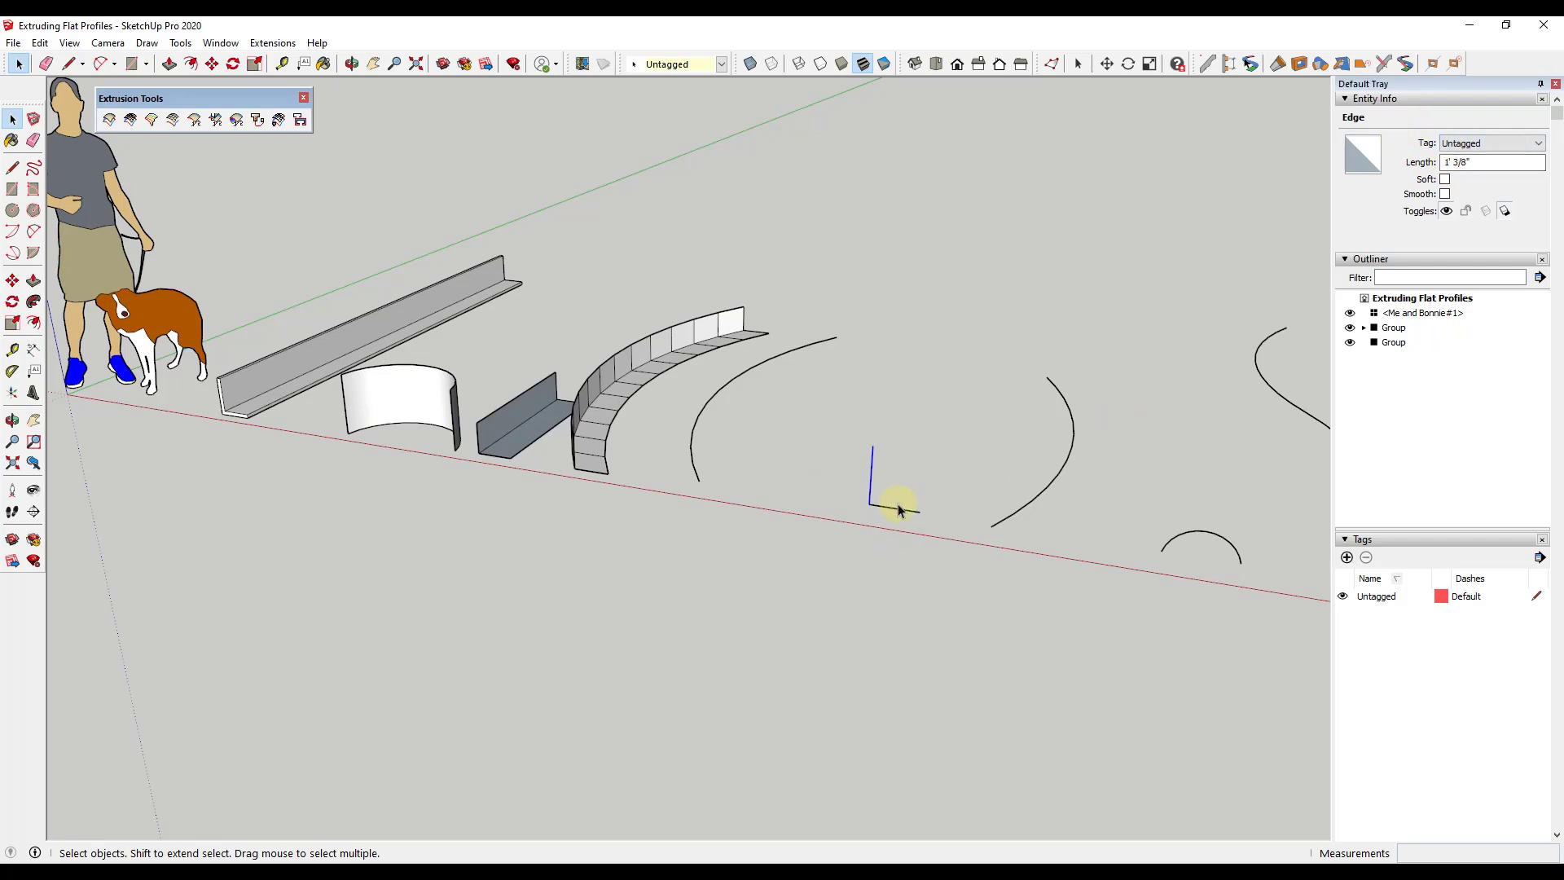
shift+click(876, 480)
click(271, 43)
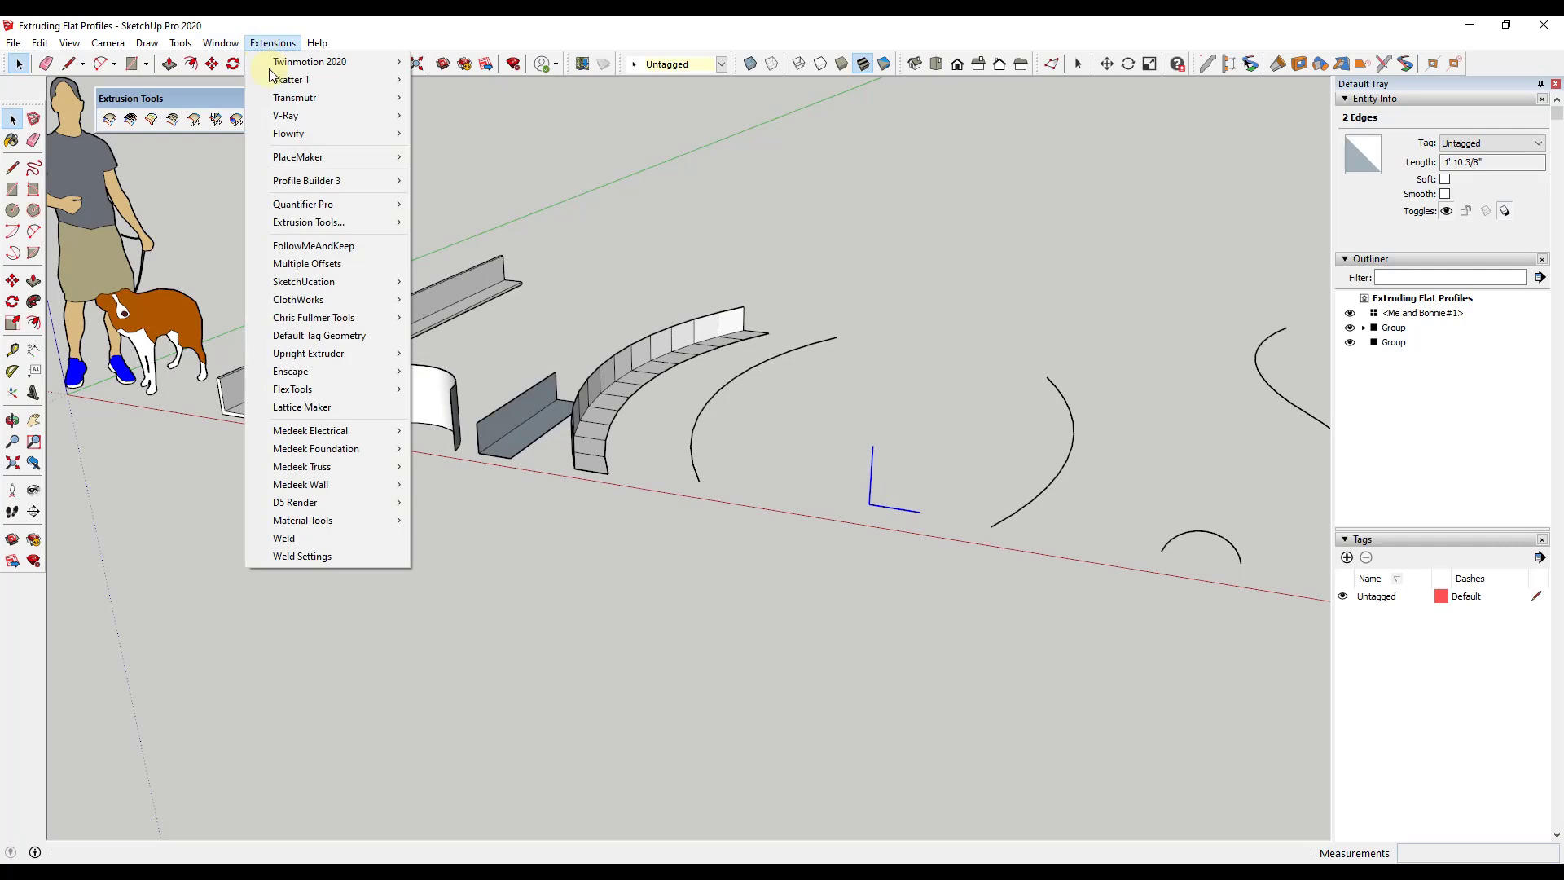
click(379, 538)
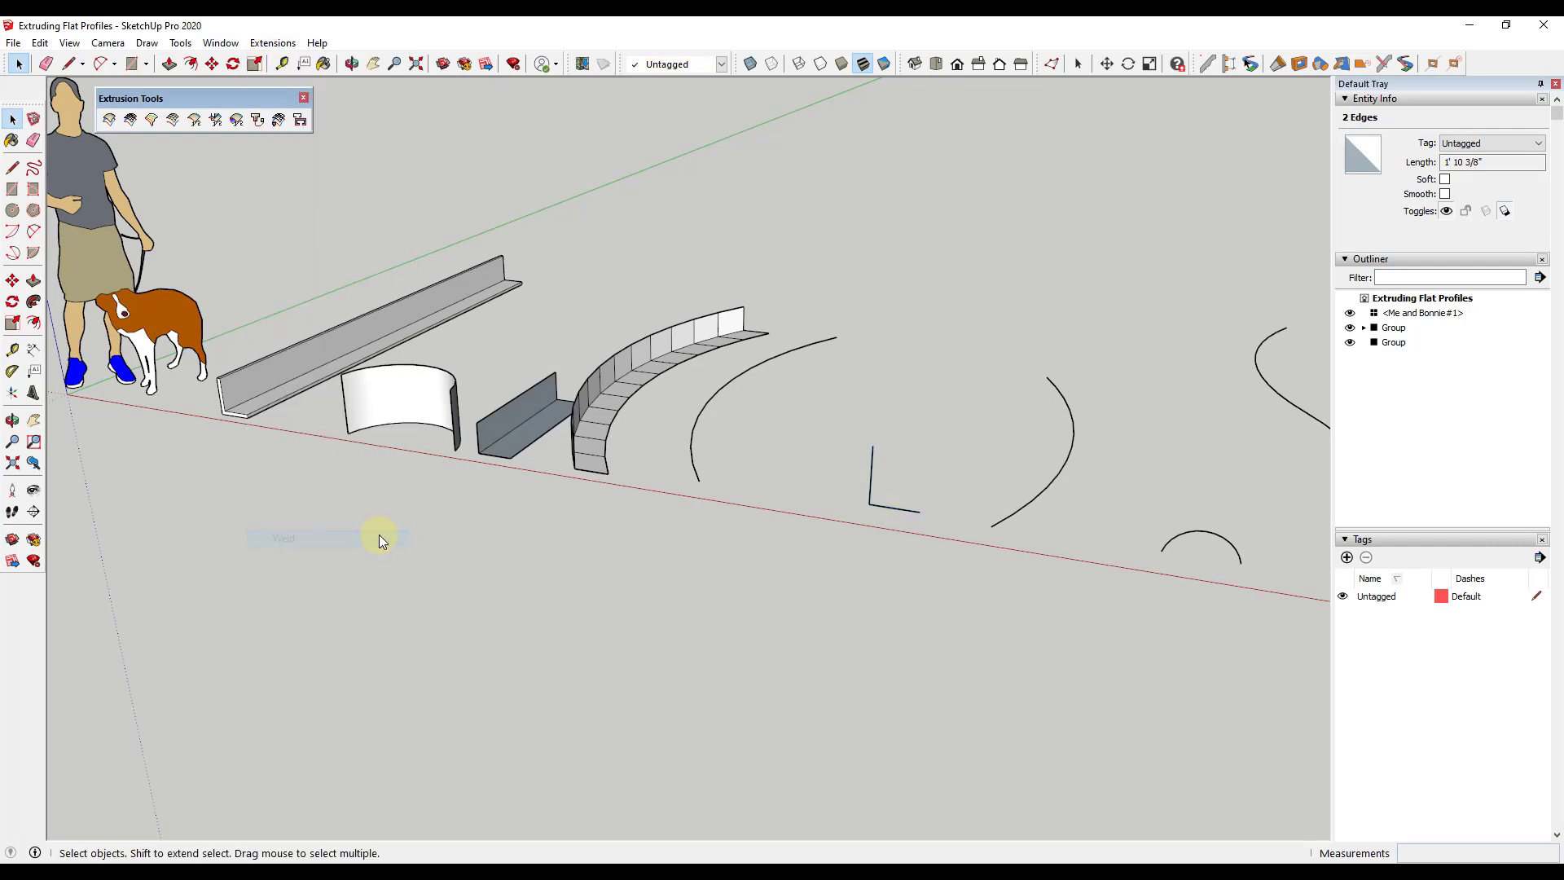
click(871, 488)
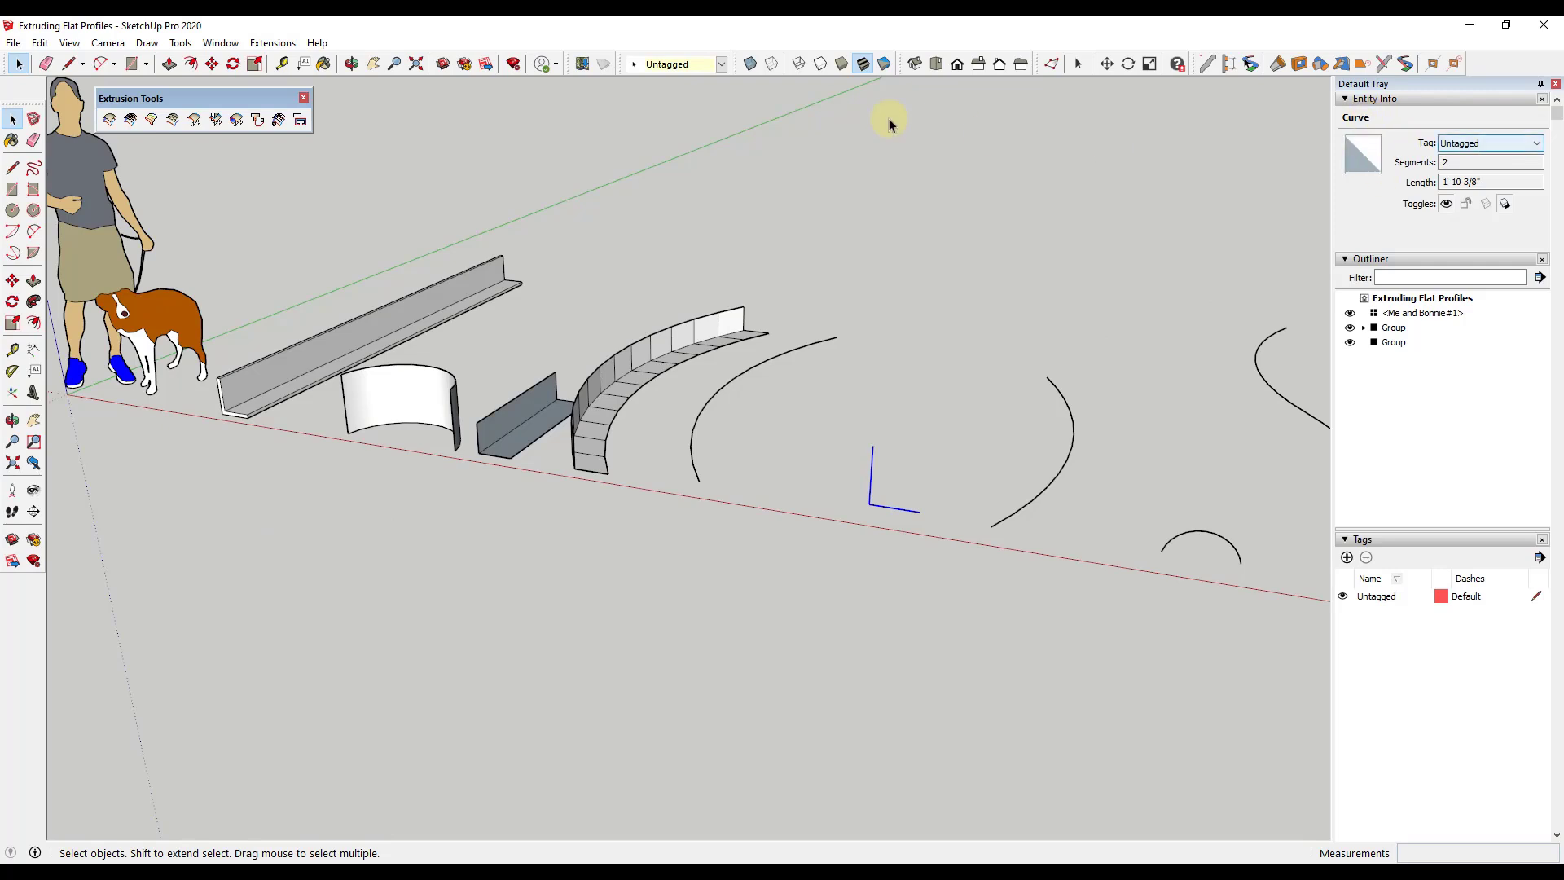
- Extrude the welded L profile with Extrude Edges by Rails, using the arc beside it for both rails and the L as melding profile
click(110, 120)
click(880, 510)
click(1028, 503)
click(1020, 510)
click(907, 518)
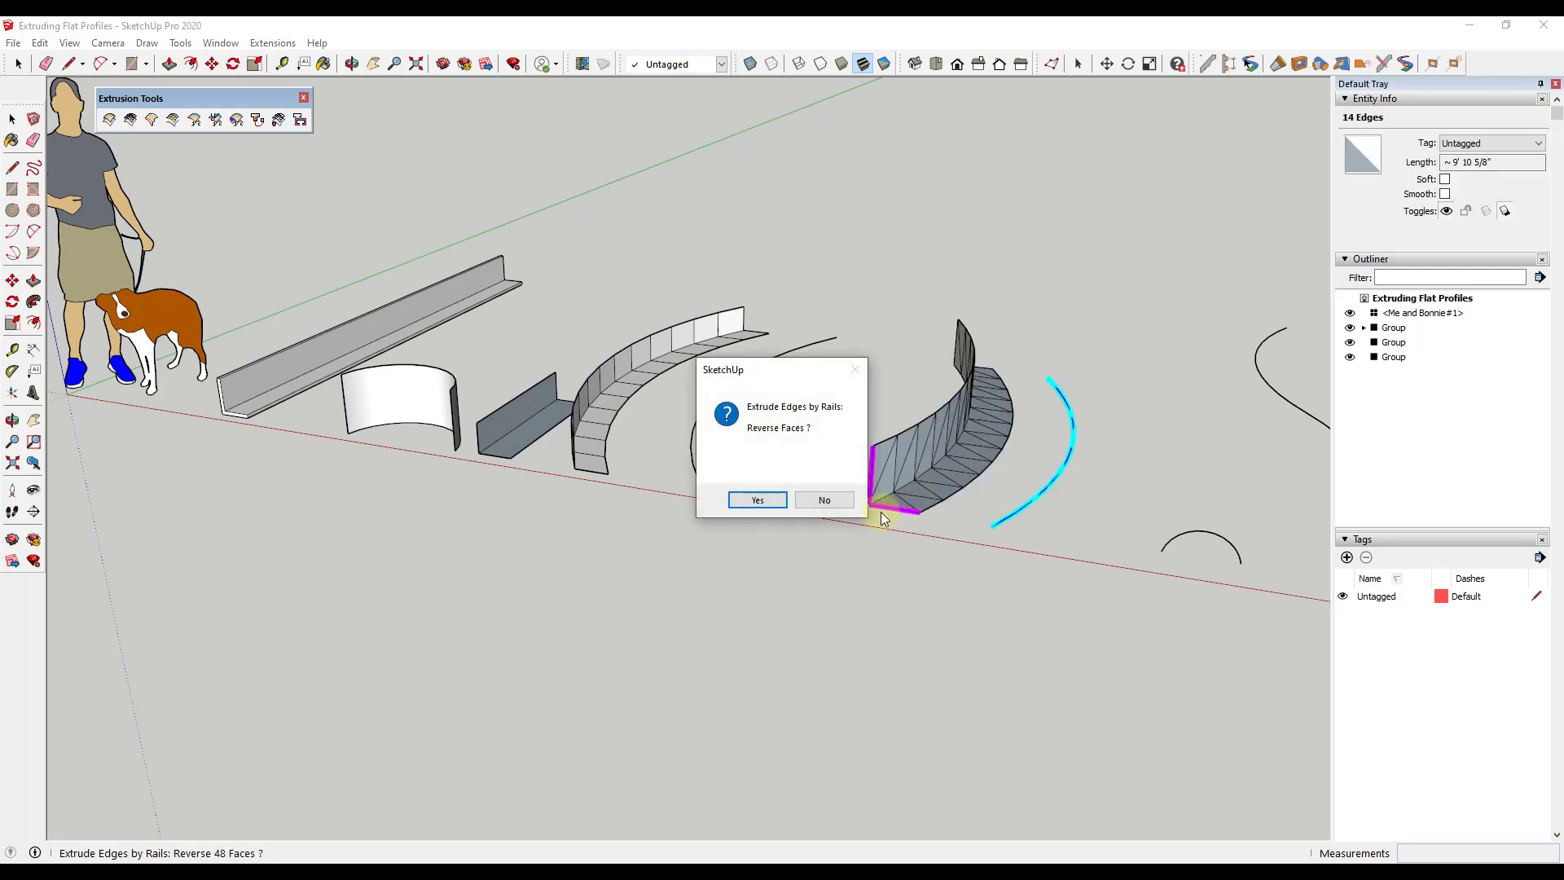
- Reverse the faces of the second L extrusion, convert them to quads, and keep its original curves
click(755, 499)
click(755, 498)
click(819, 499)
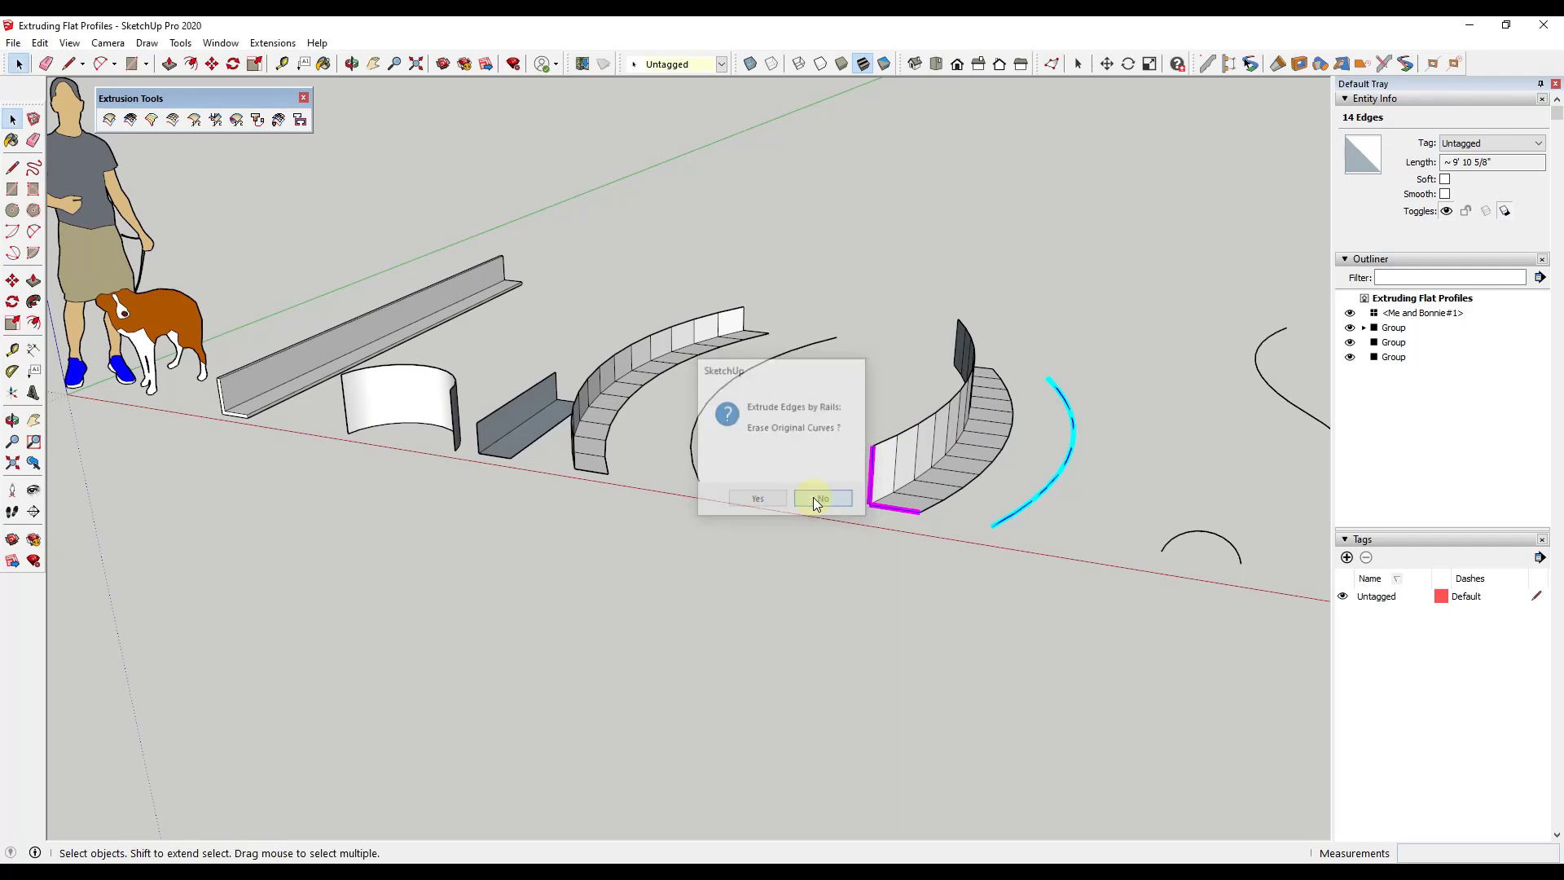
- Weld the two arcs of the S-shaped path into a single curve
scroll(716, 326, down, 3)
click(1113, 399)
scroll(1204, 423, up, 3)
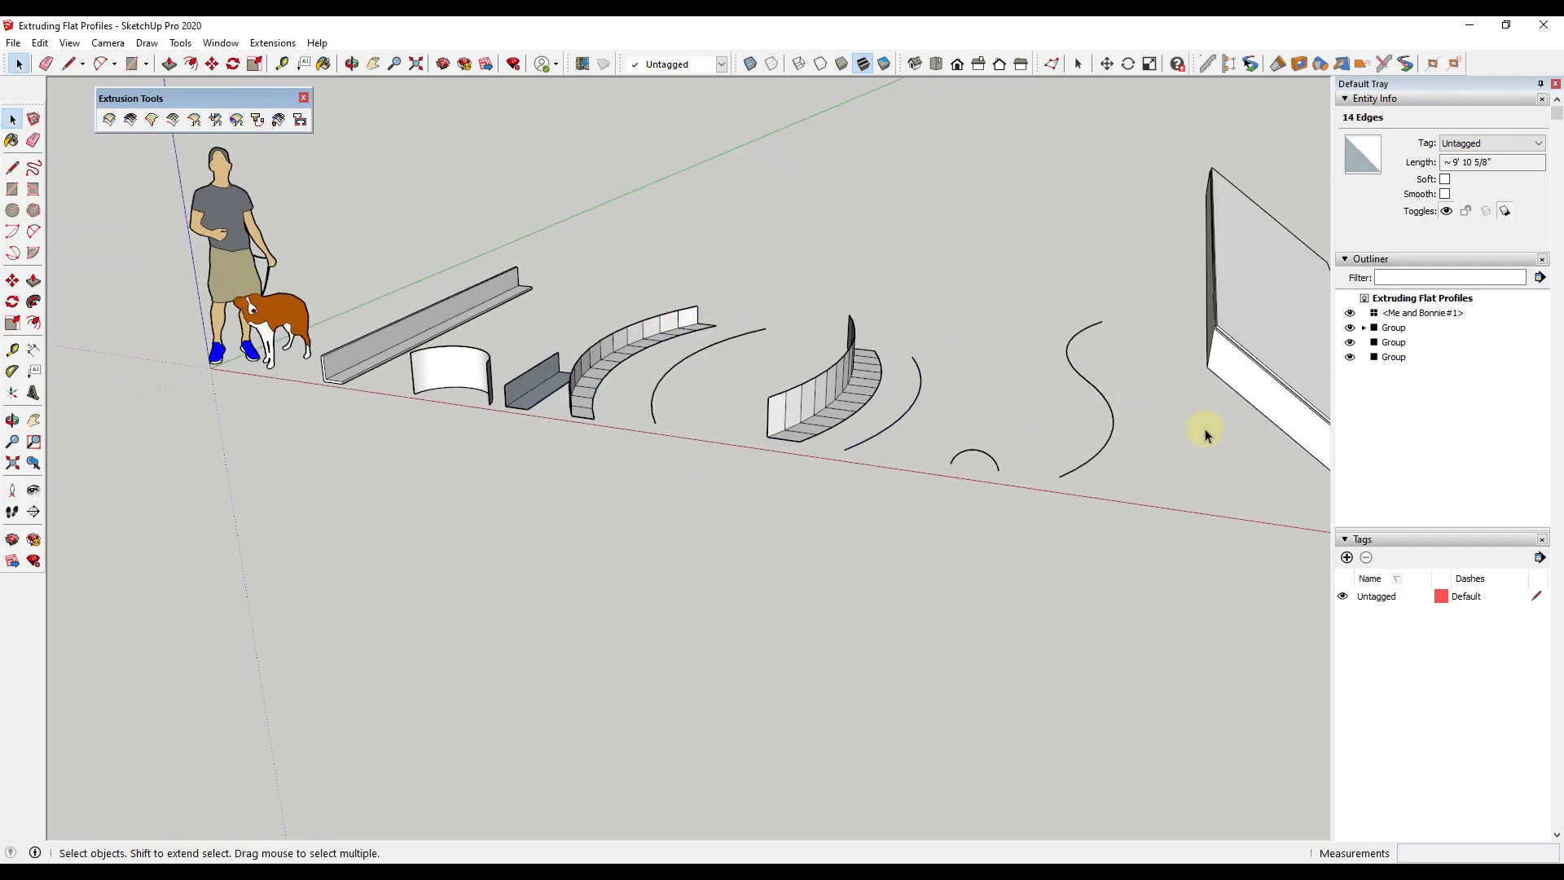
click(1060, 346)
scroll(1058, 358, up, 2)
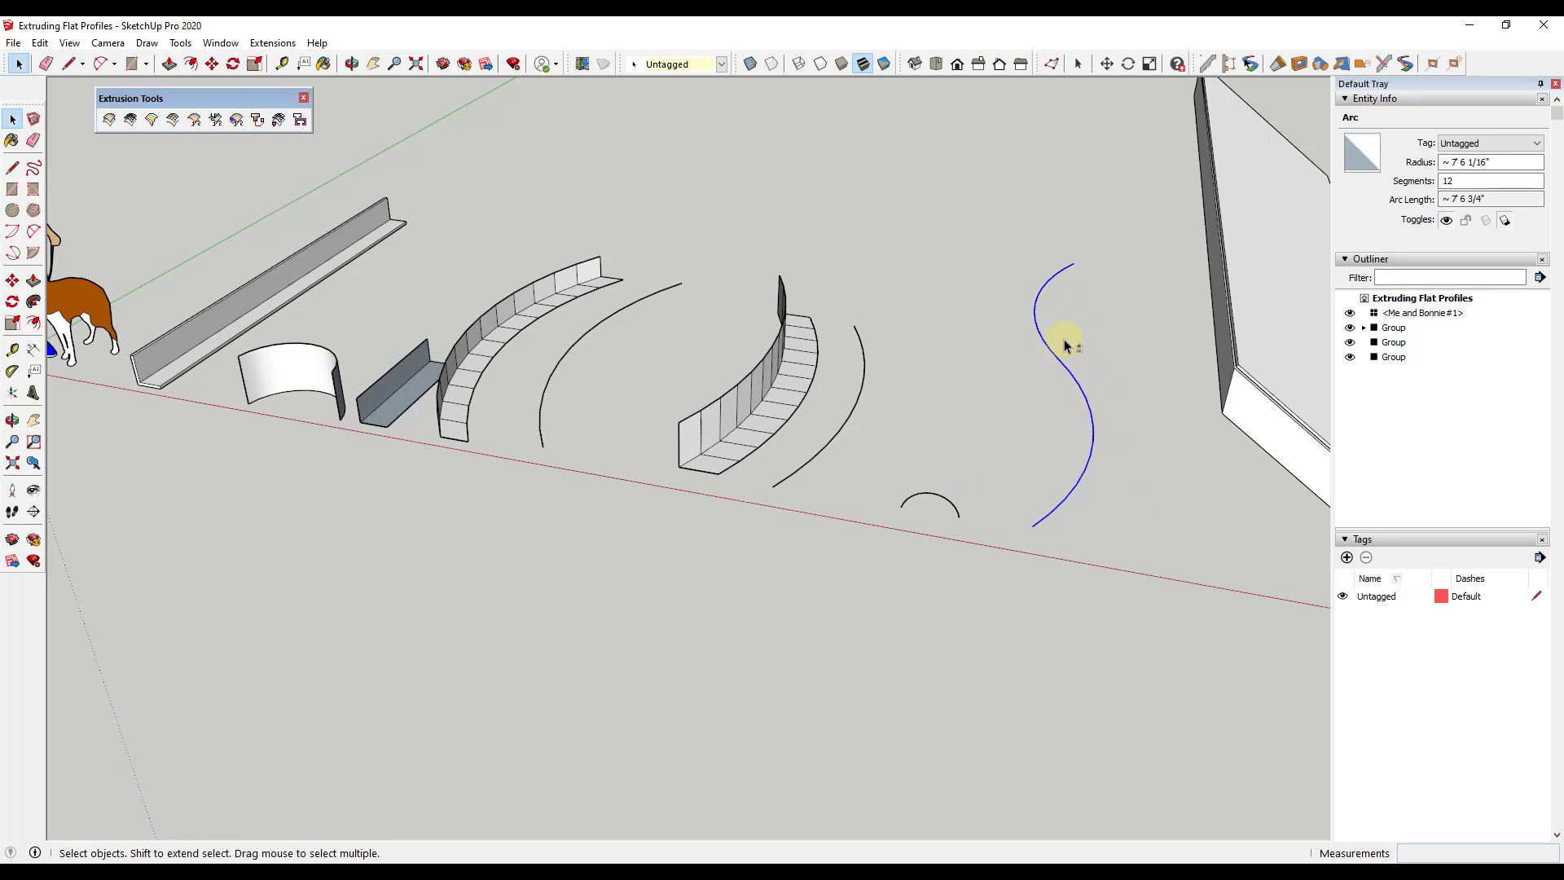
click(273, 42)
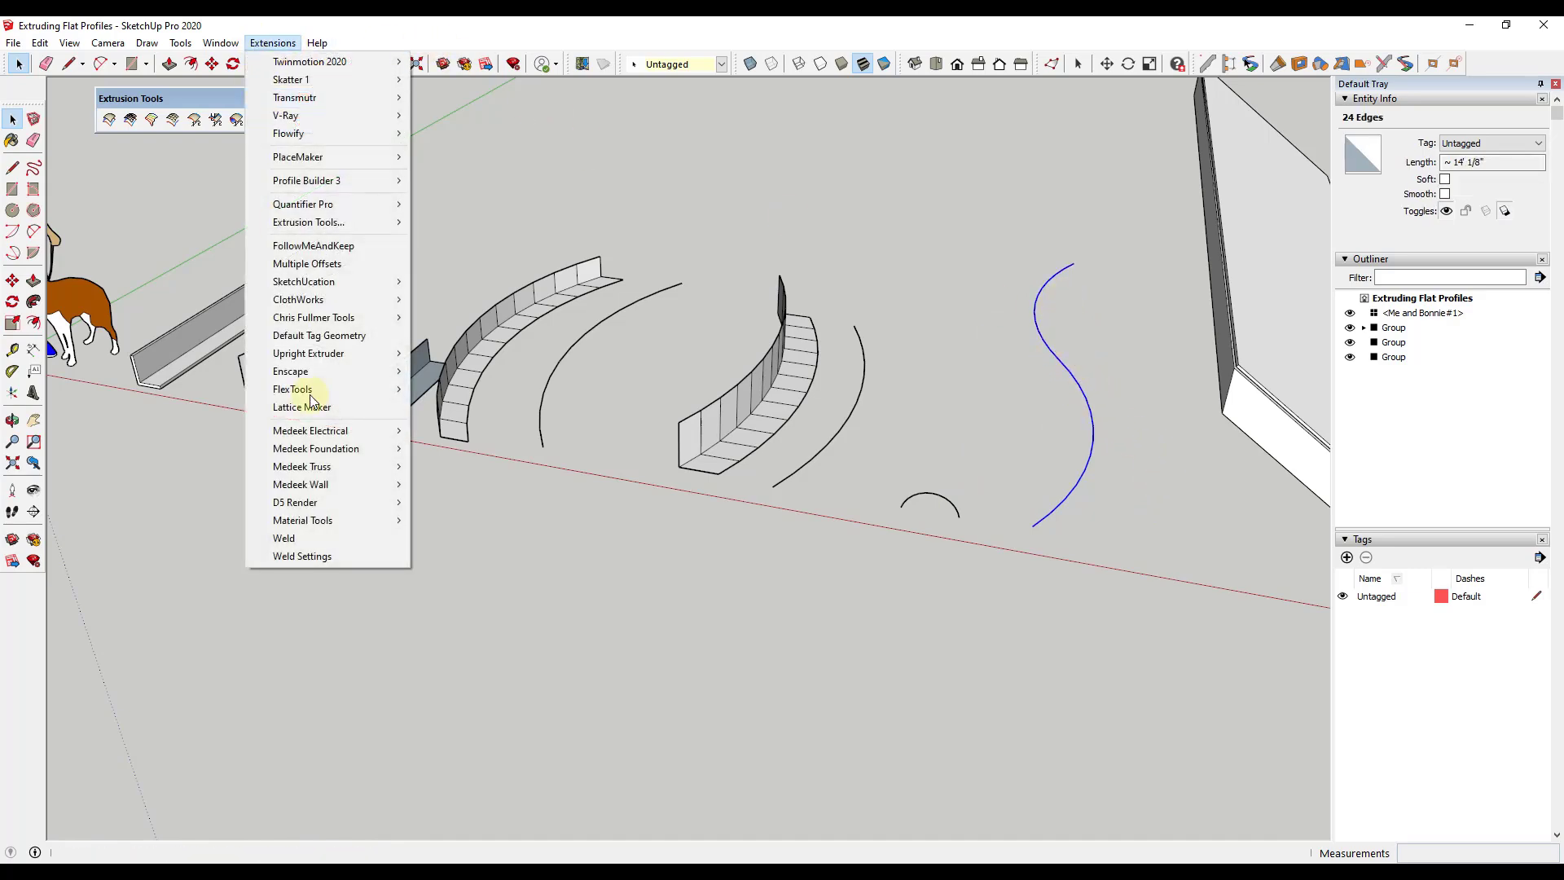
click(309, 536)
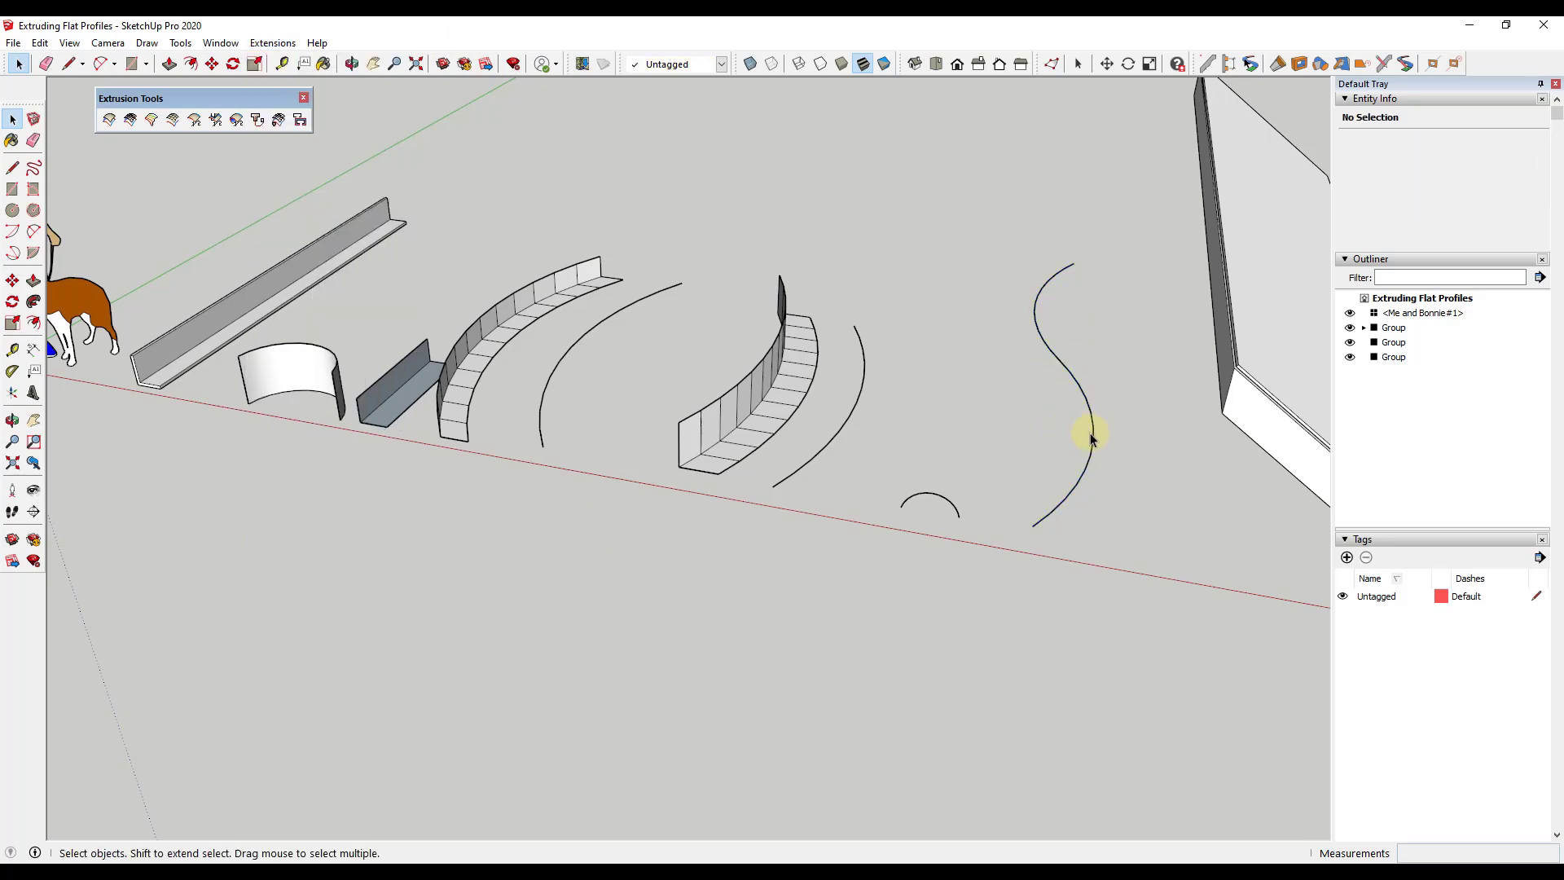
- Extrude the small upright arc by rails, using the S-shaped curve for both rails and the same arc as melding profile
click(199, 212)
click(108, 120)
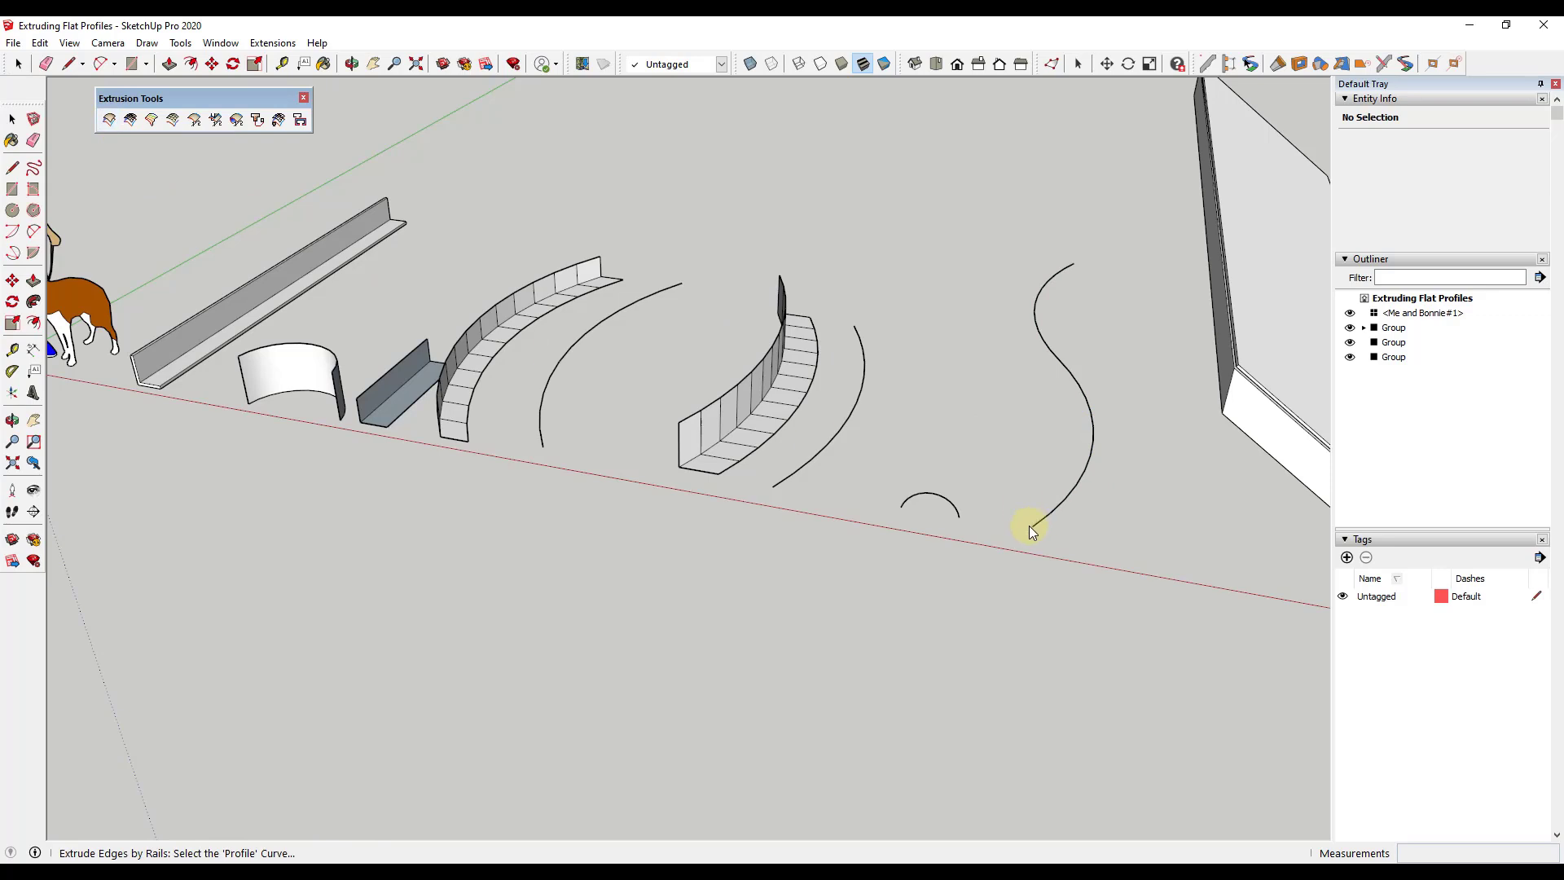
click(945, 497)
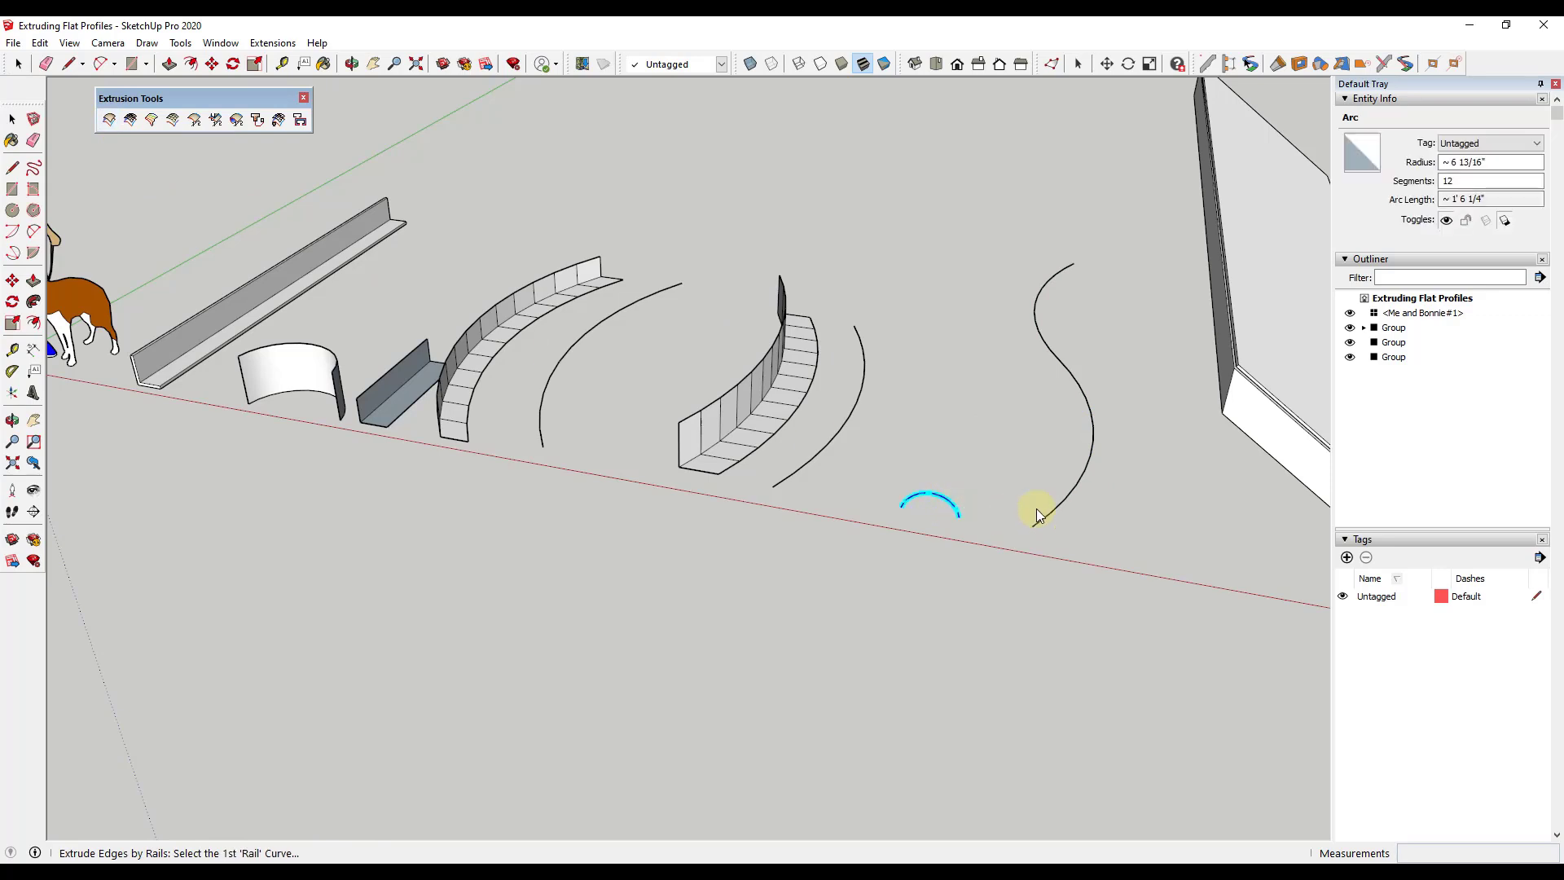
click(1061, 507)
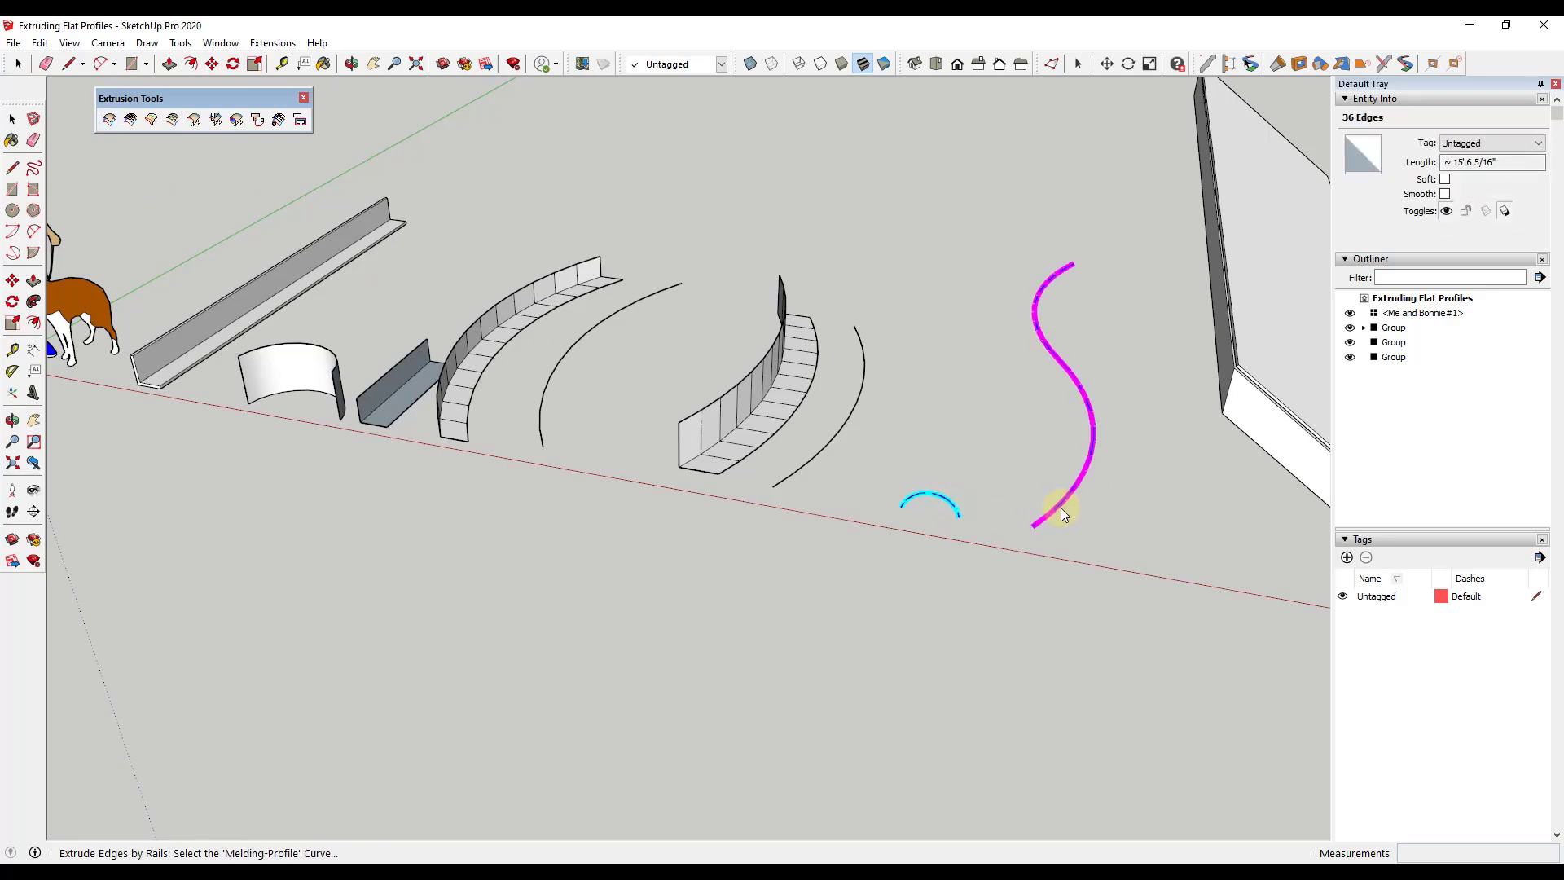
click(957, 504)
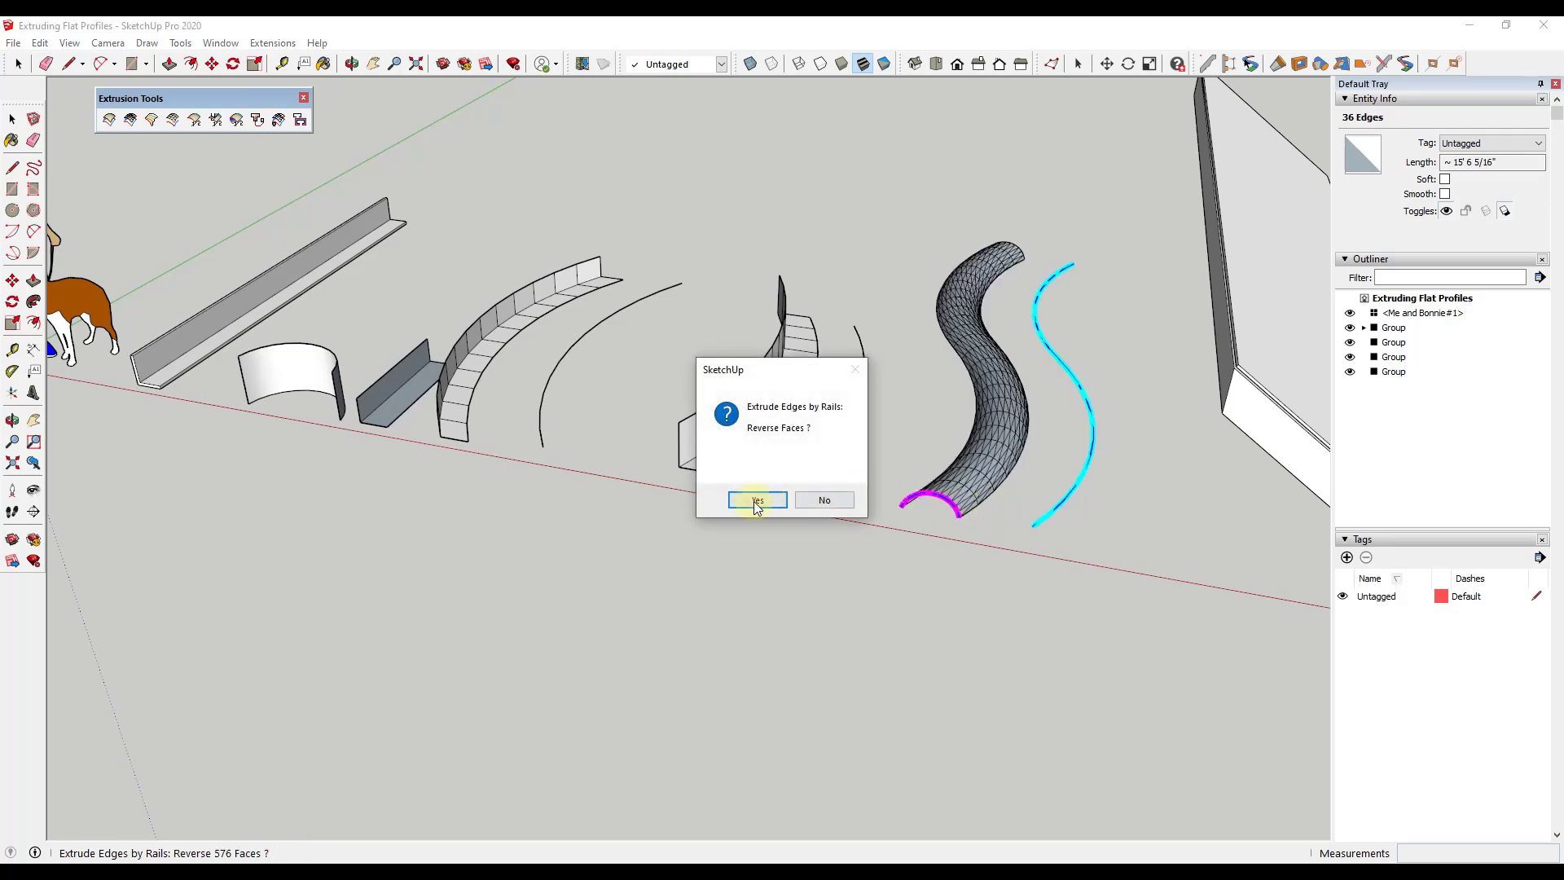
- Reverse the faces of the S-shaped half-round extrusion, make them quads, and keep the original curves
click(748, 502)
click(752, 501)
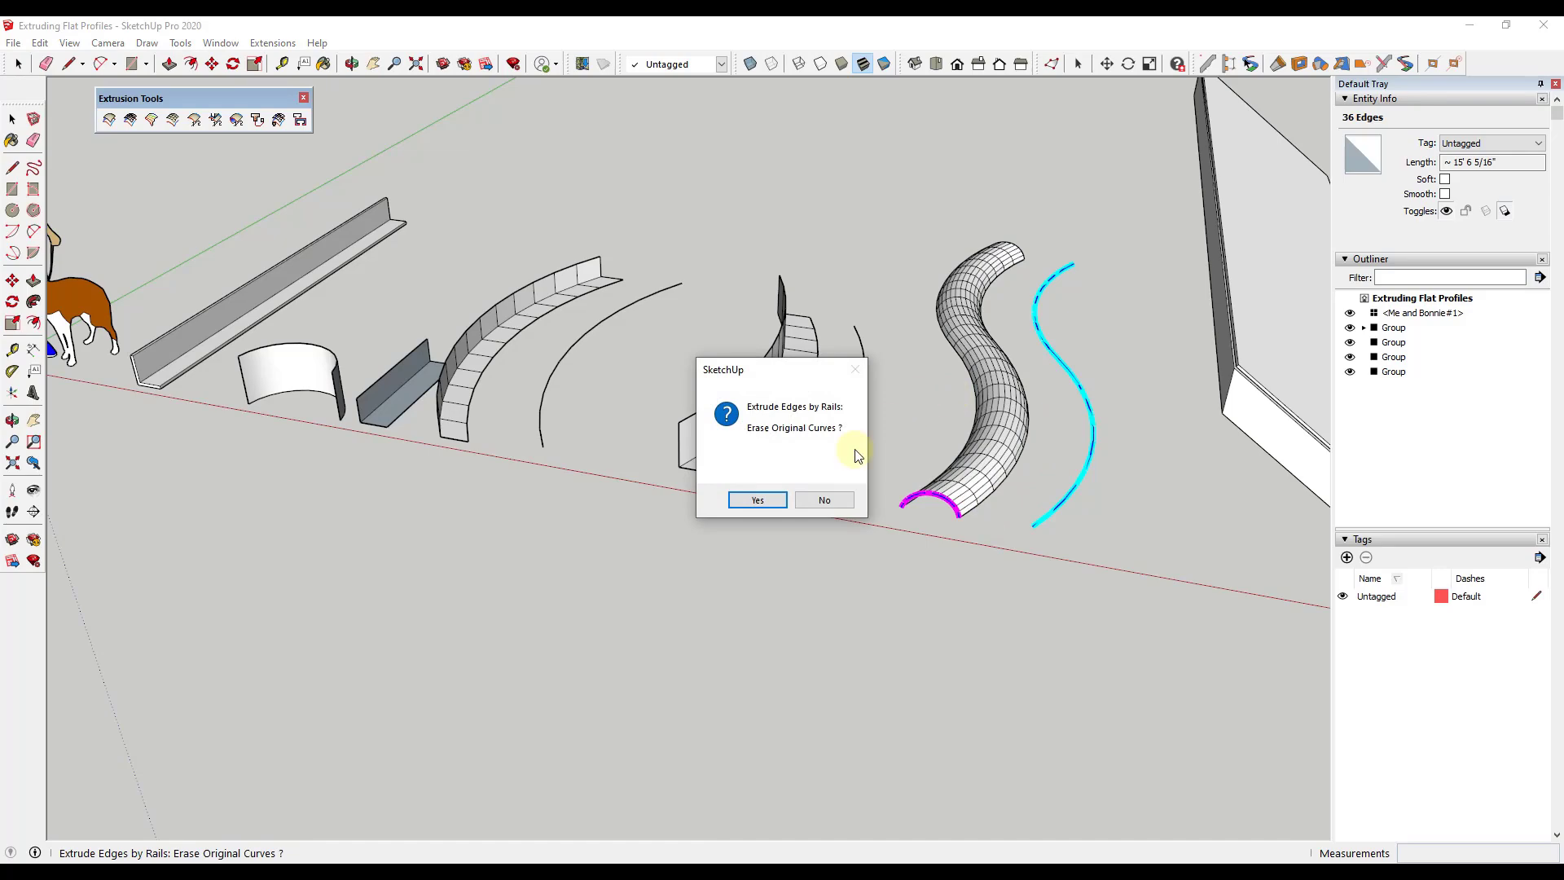
click(822, 499)
mouse_move(1250, 436)
middle_down()
mouse_move(1159, 433)
mouse_move(925, 523)
mouse_move(827, 500)
middle_up()
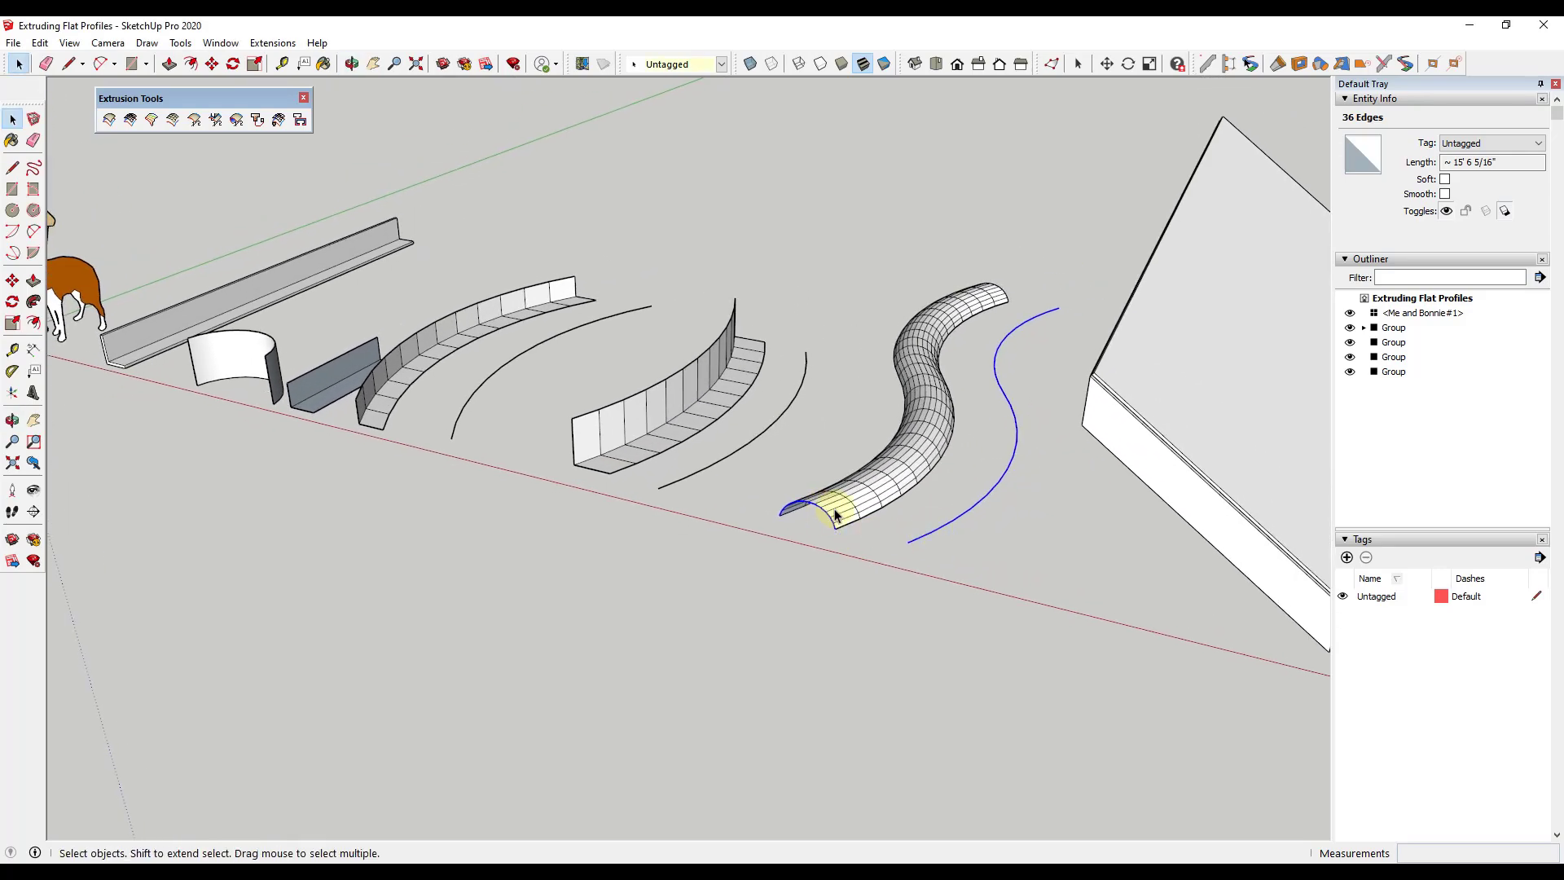
middle_drag(851, 448, 1166, 442)
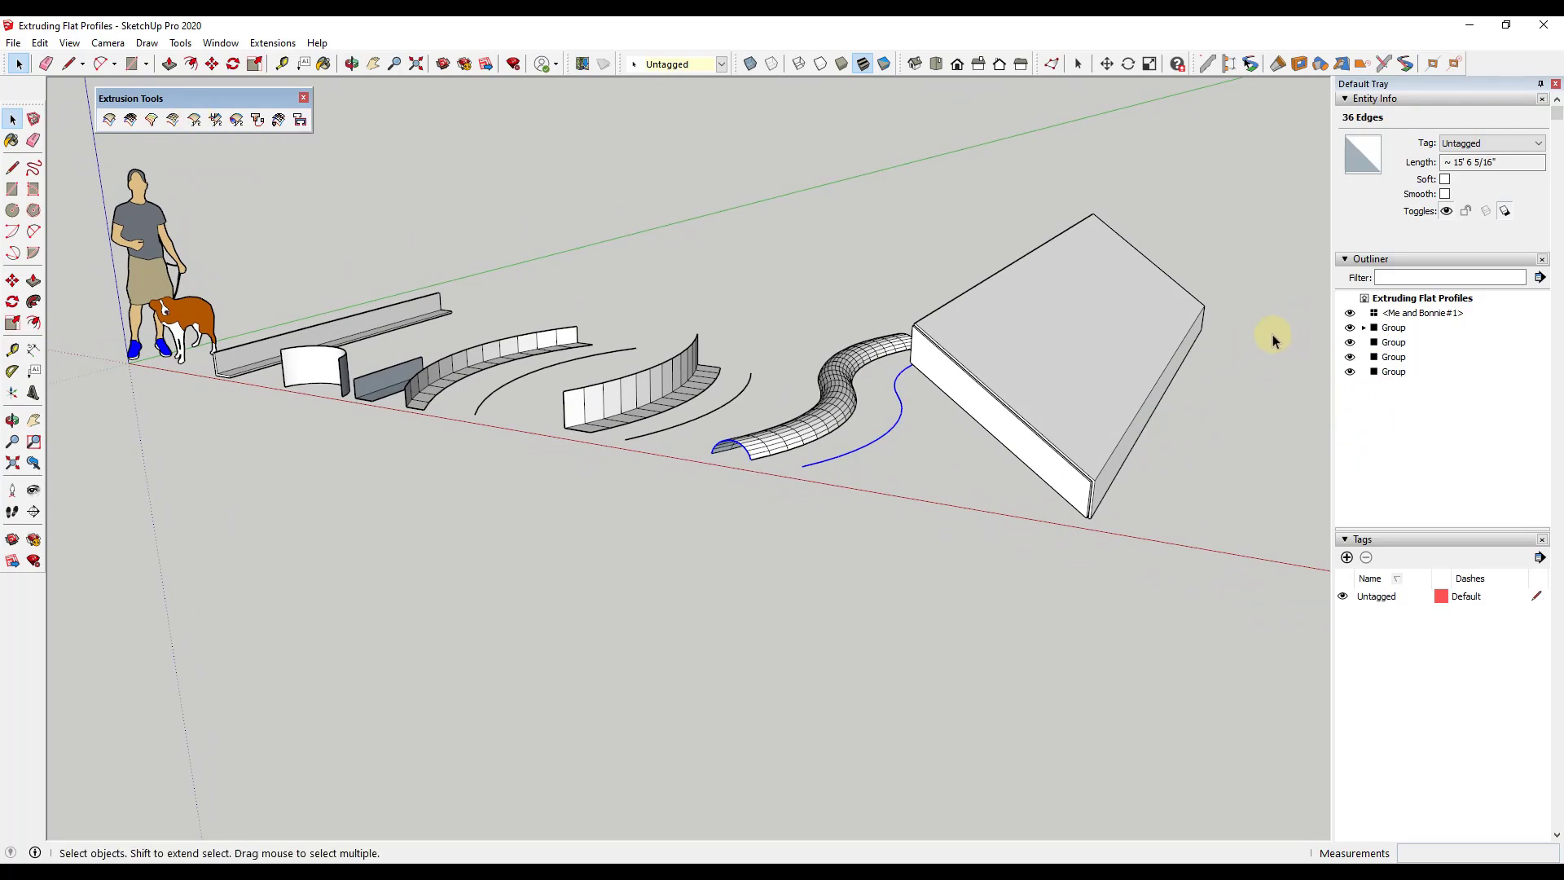
- Trace the slab's end with two connected lines, one along its sloped upper edge and one down its short lower edge
scroll(1255, 346, up, 3)
scroll(1138, 346, down, 2)
mouse_move(1056, 380)
middle_down()
mouse_move(1118, 377)
mouse_move(1069, 391)
middle_up()
scroll(1086, 387, up, 5)
click(1084, 405)
middle_drag(1039, 363, 1110, 378)
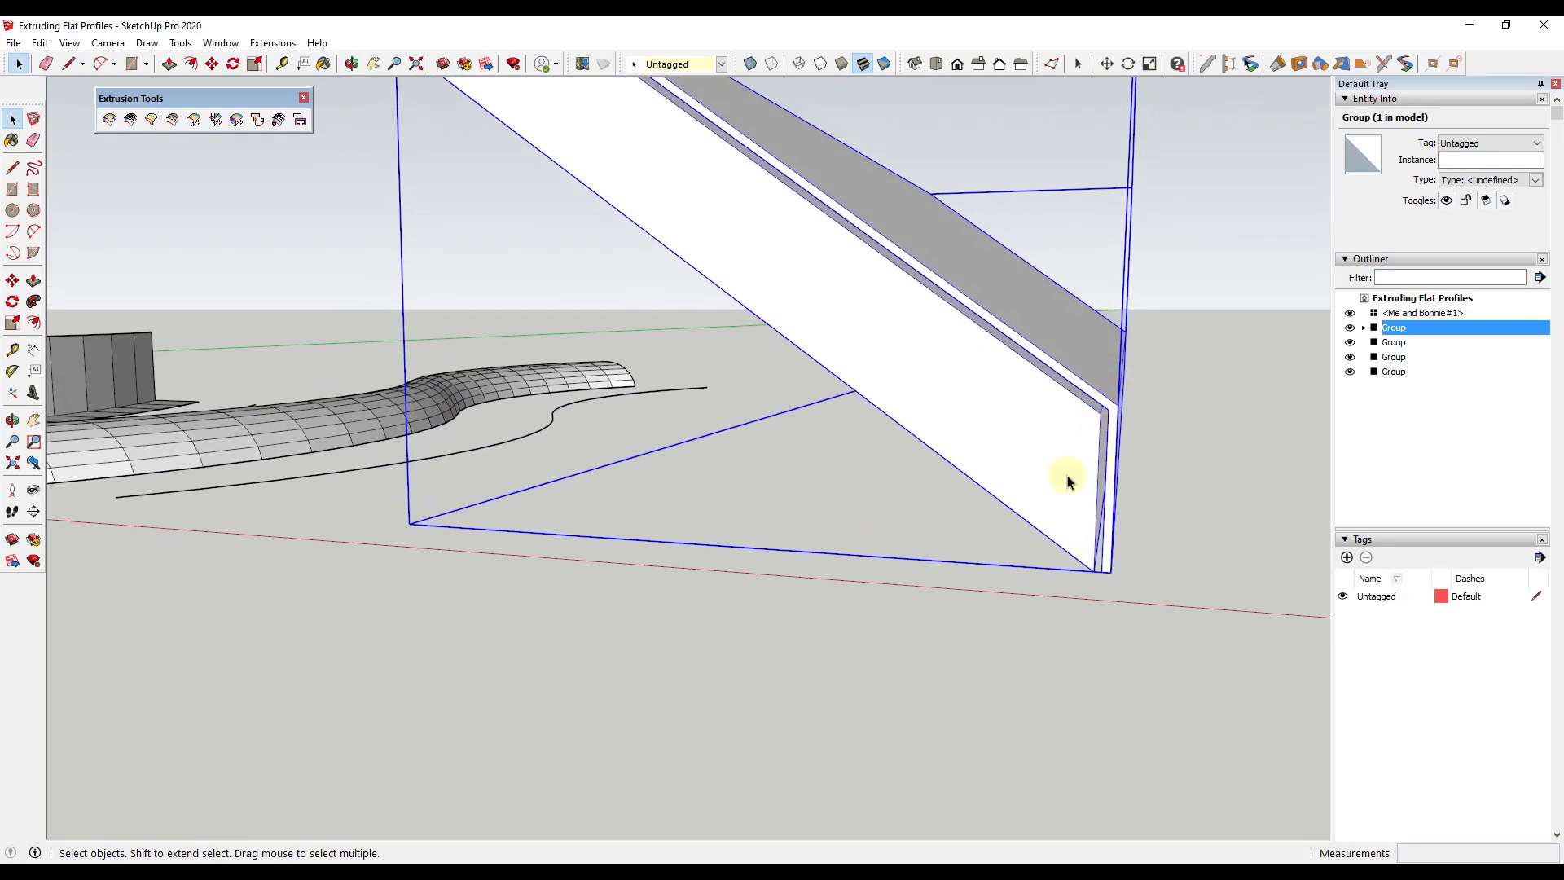
scroll(995, 350, down, 5)
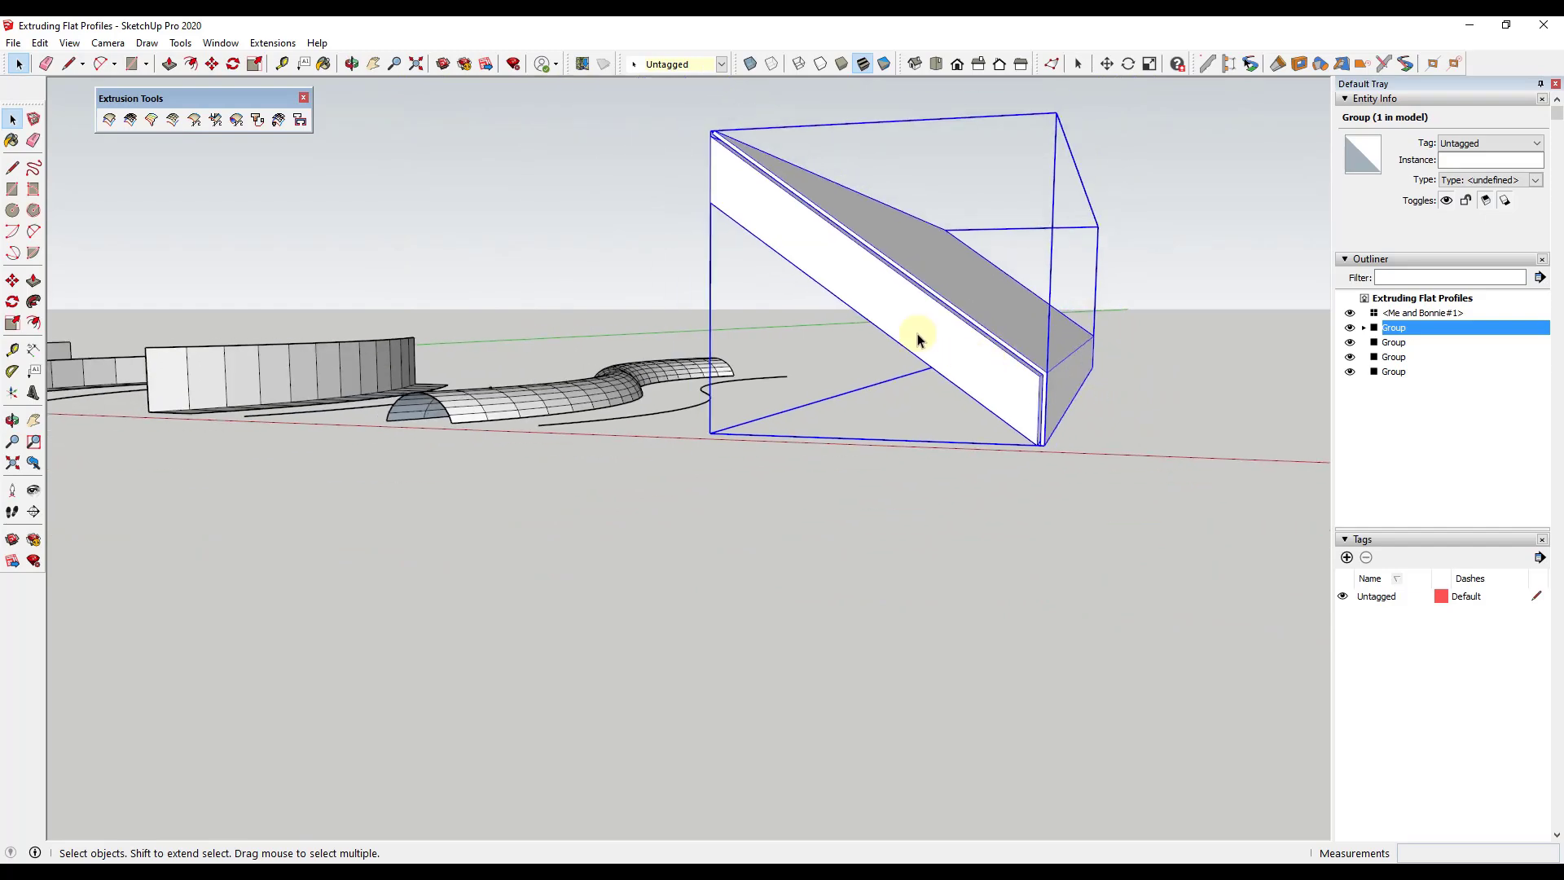
key(l)
click(710, 136)
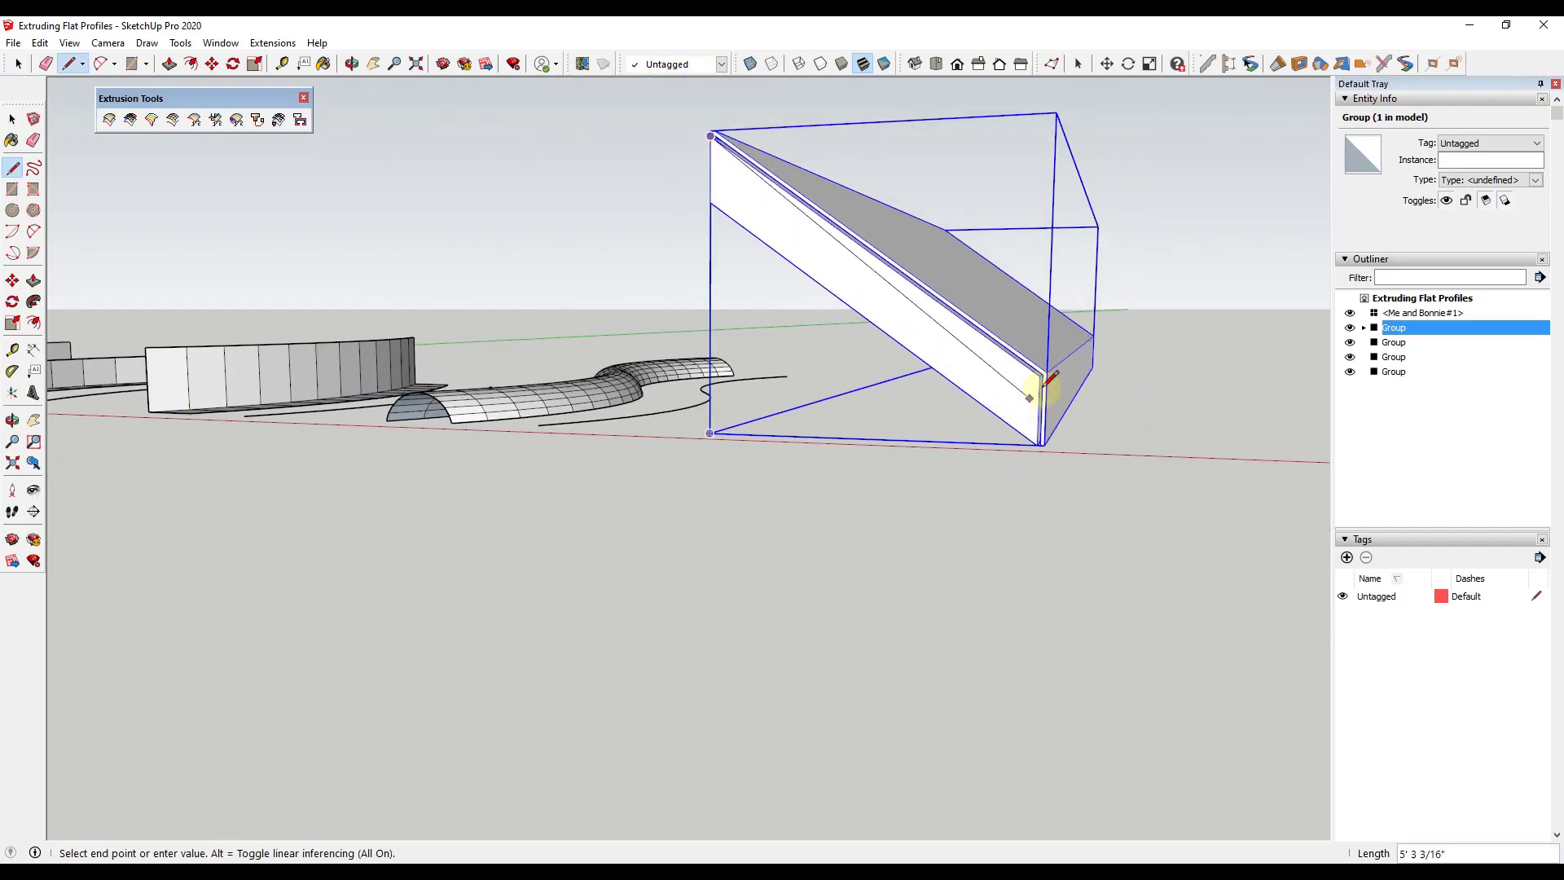
scroll(1046, 382, up, 3)
click(1033, 466)
key(space)
- Extrude the two connected end edges by vector along the slab's length, past its far end
double_click(1033, 428)
click(1026, 367)
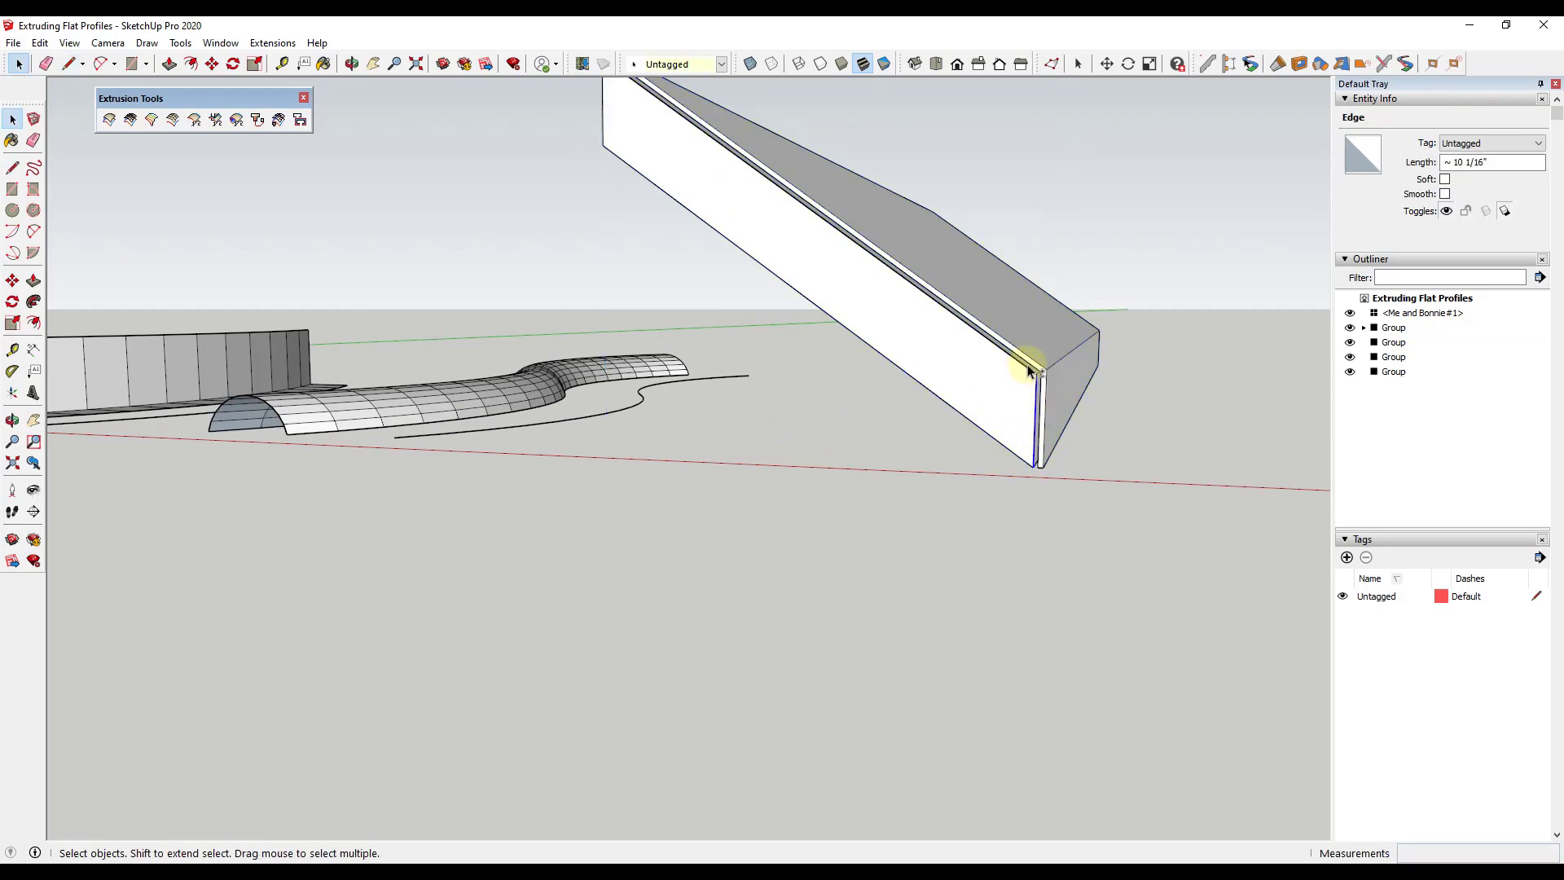
shift+click(1030, 367)
middle_drag(1030, 367, 1100, 367)
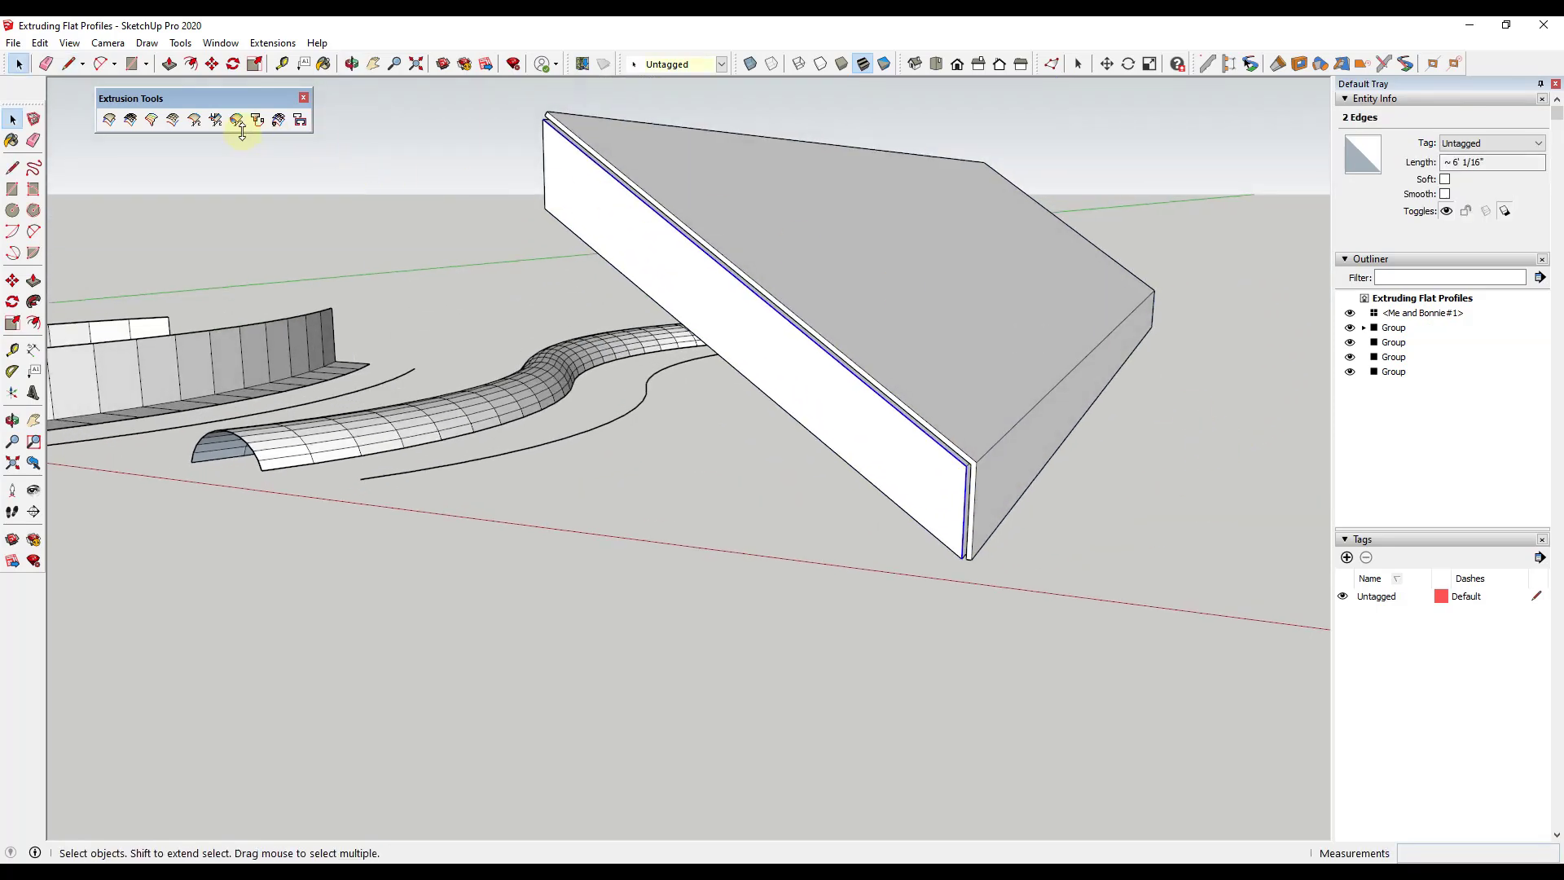
click(193, 120)
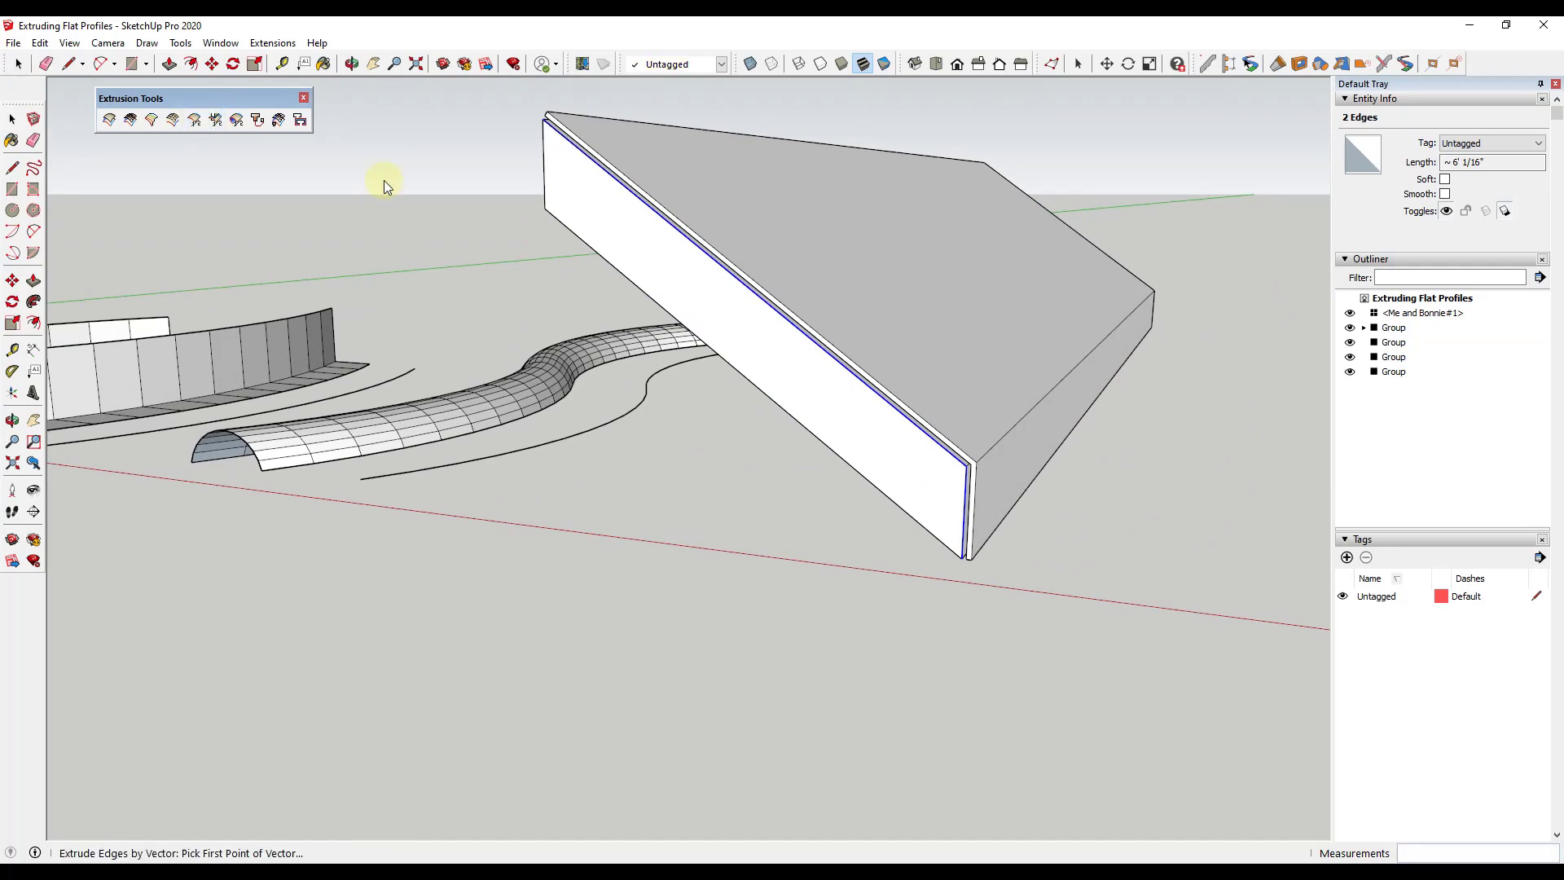
click(967, 470)
middle_drag(1160, 326, 1089, 521)
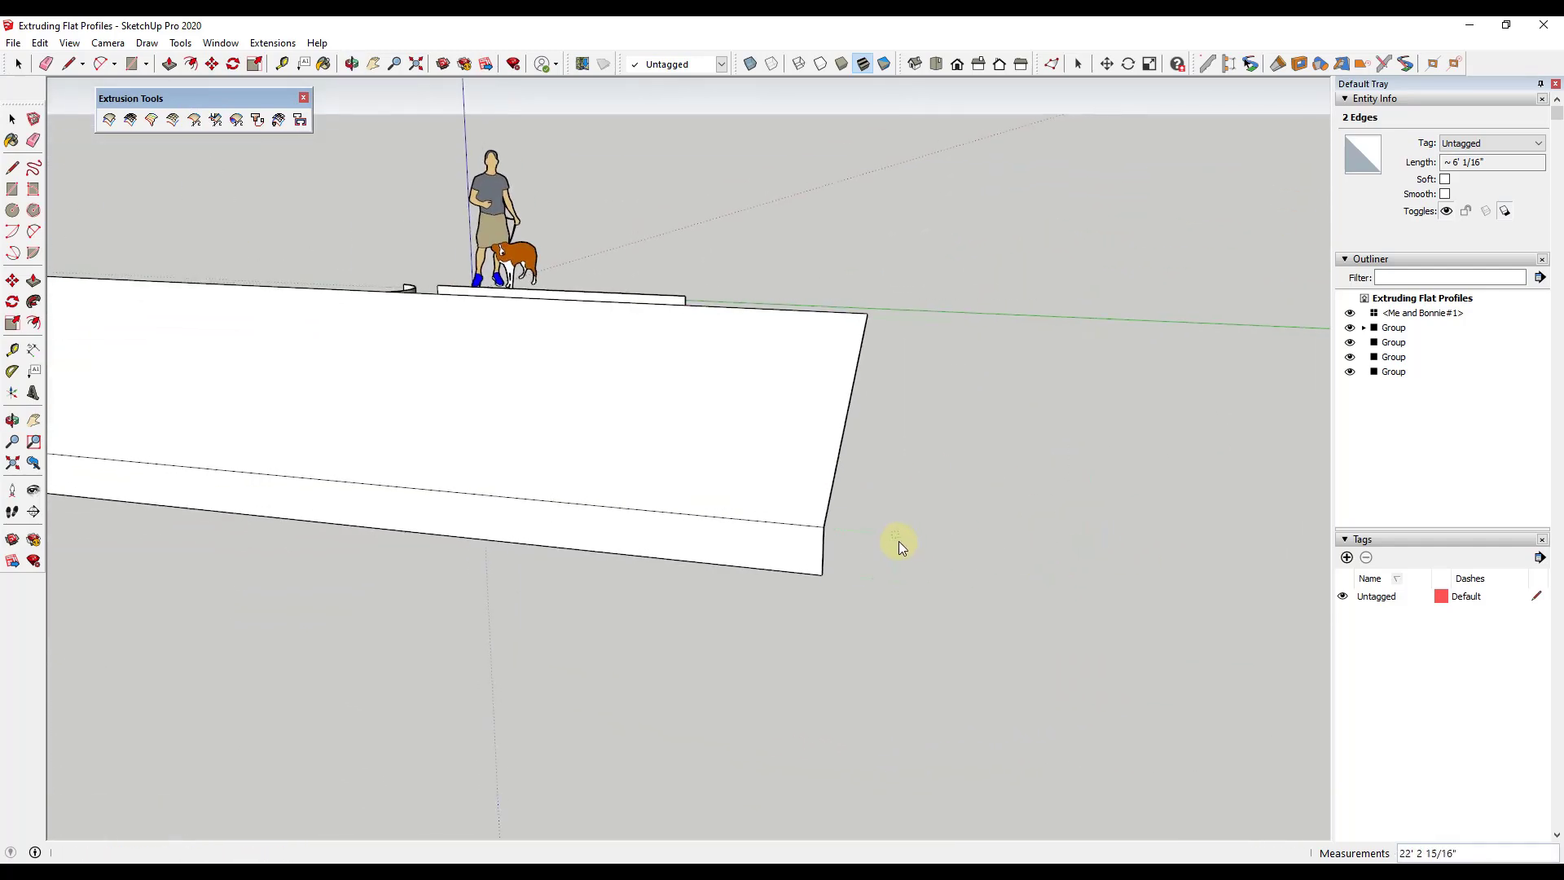
click(1071, 556)
- Leave the vector extrusion's faces unreversed and keep the extrusion as a group
middle_drag(1165, 553, 804, 466)
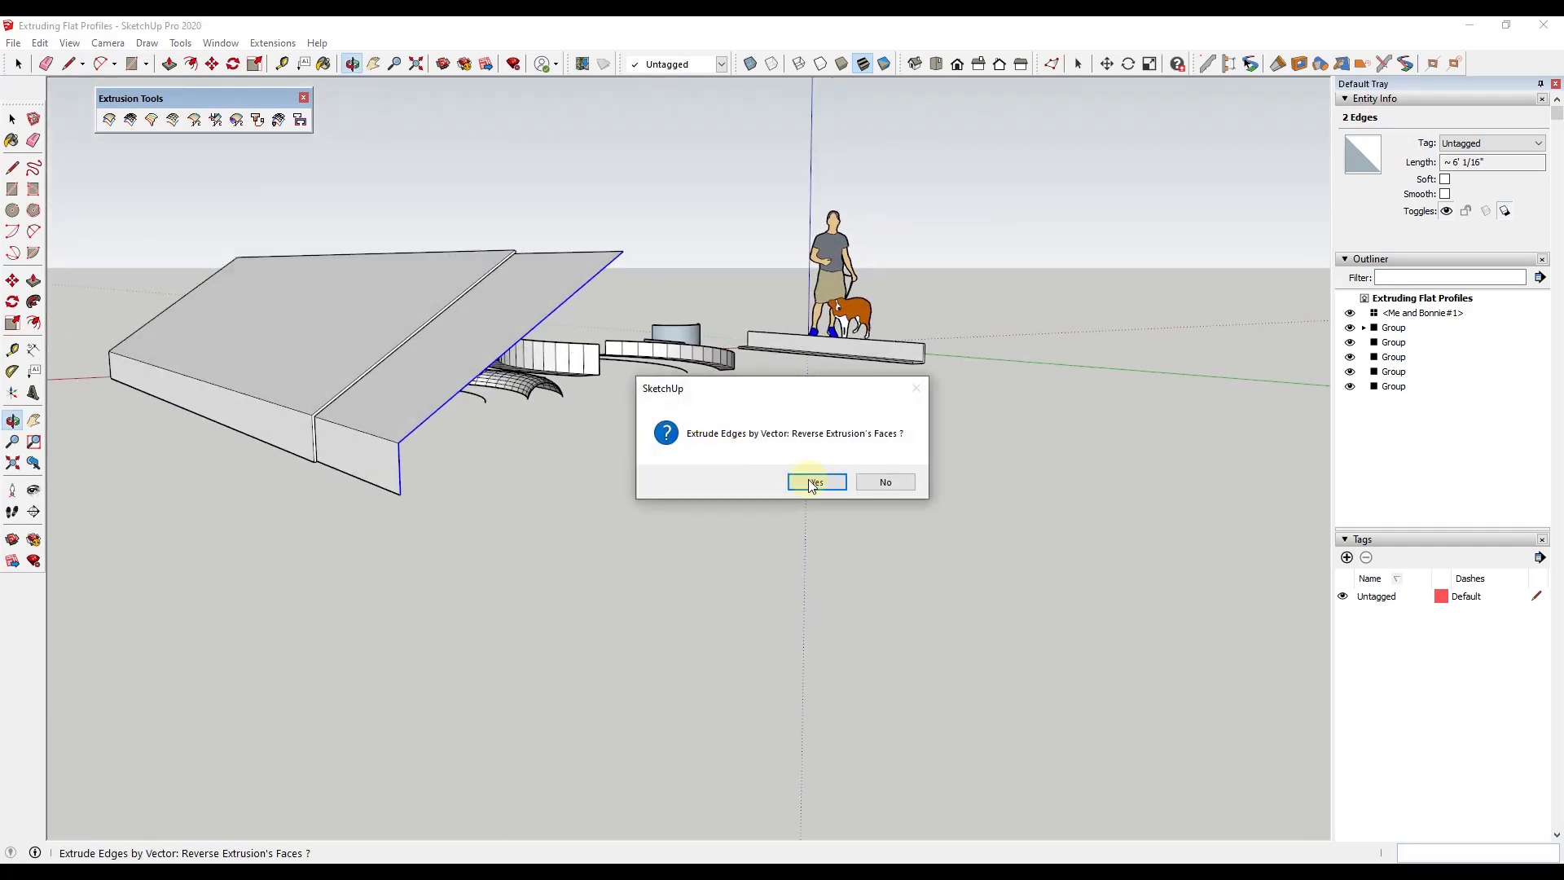
click(893, 486)
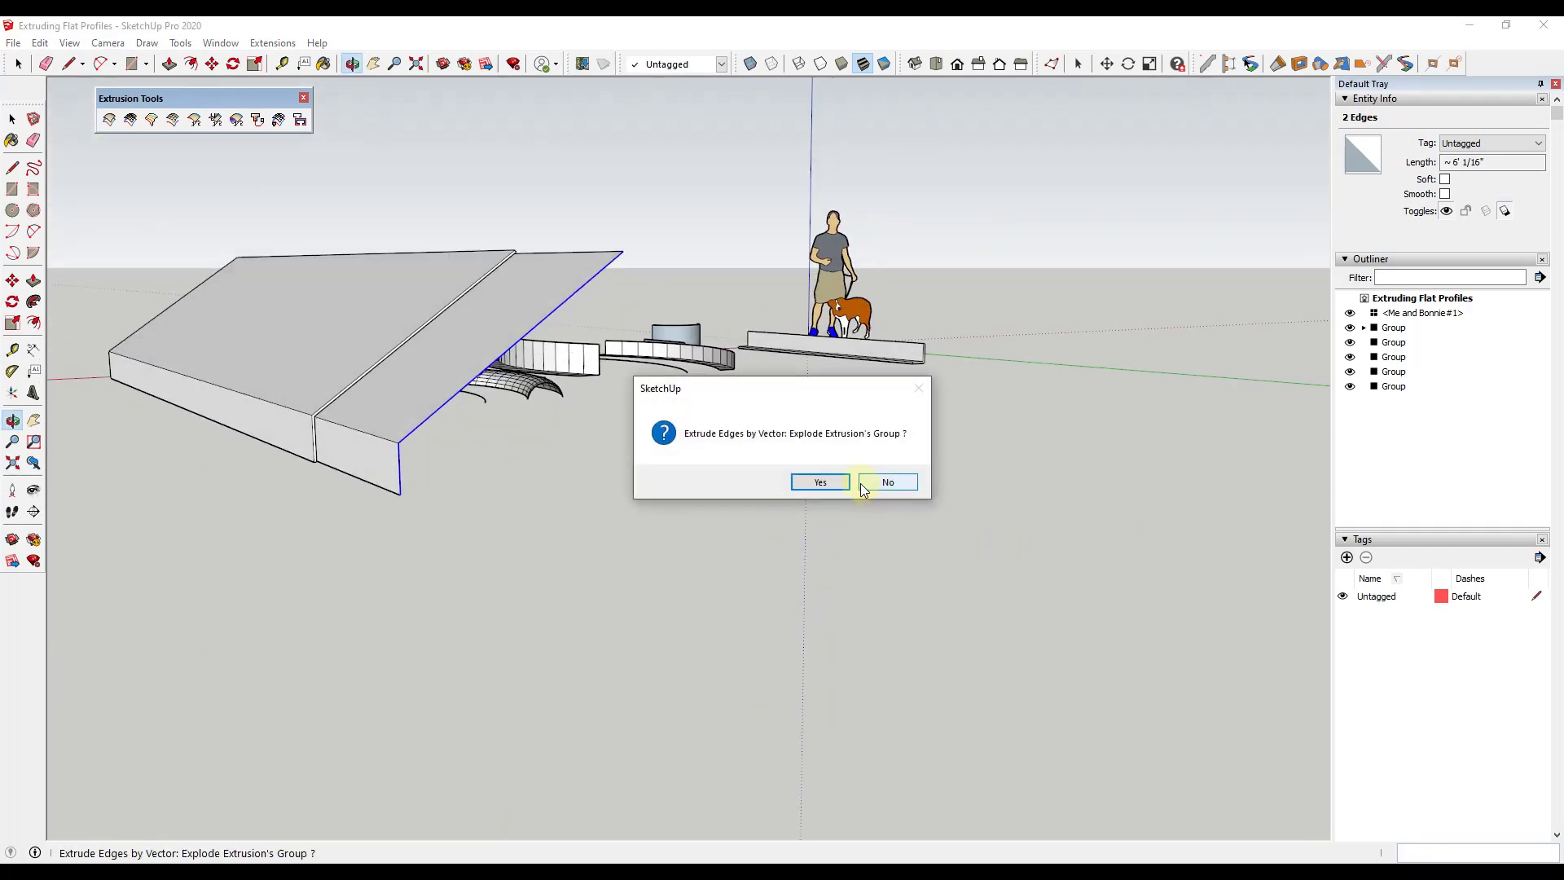
click(889, 483)
middle_drag(464, 395, 726, 383)
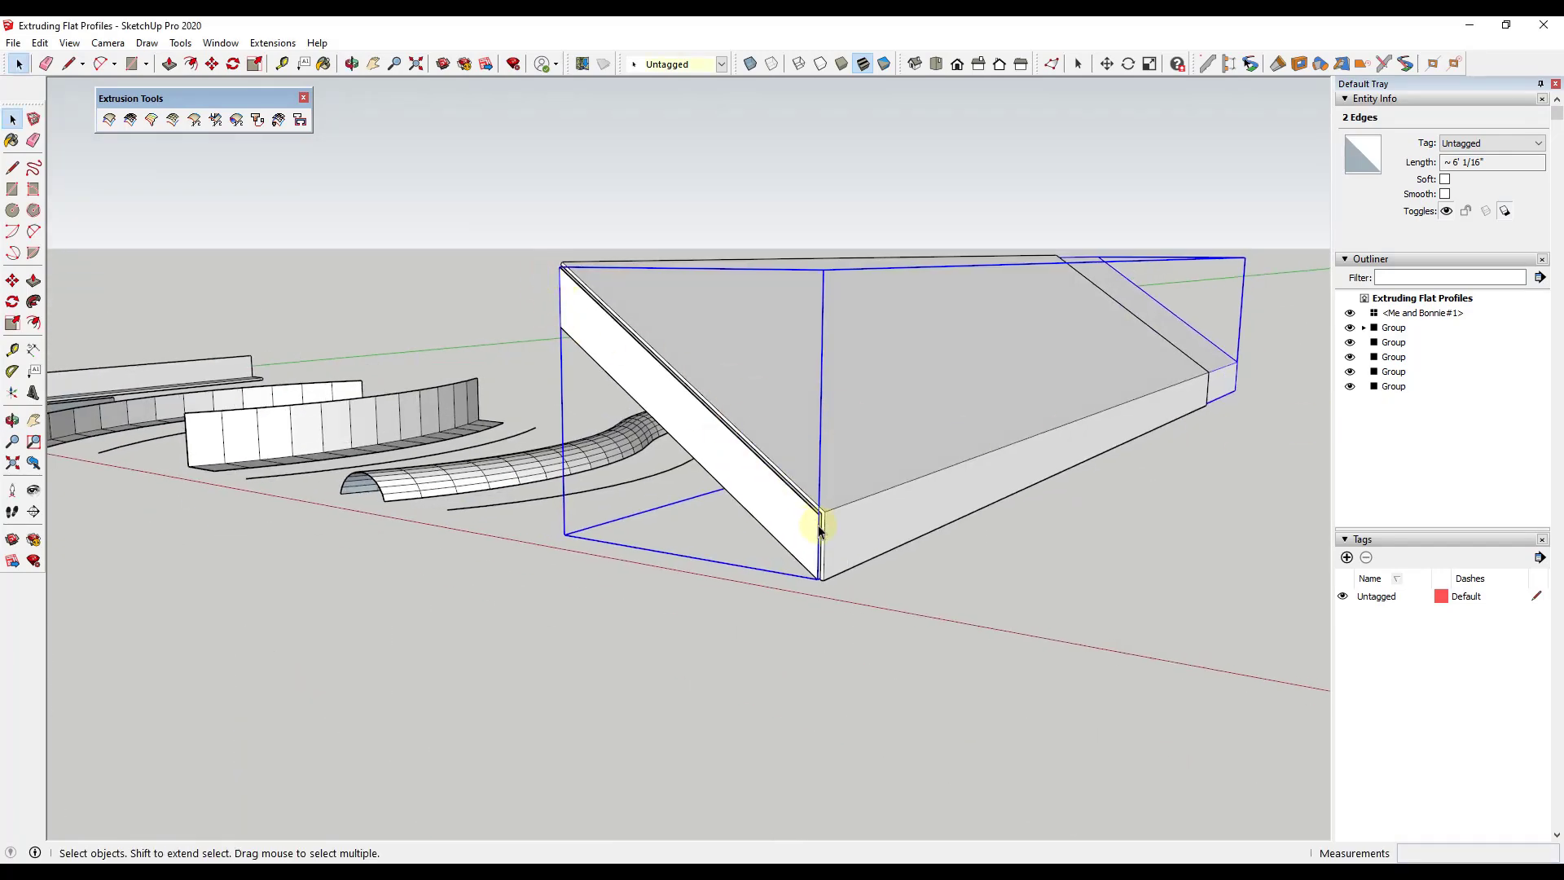
middle_drag(1169, 384, 944, 490)
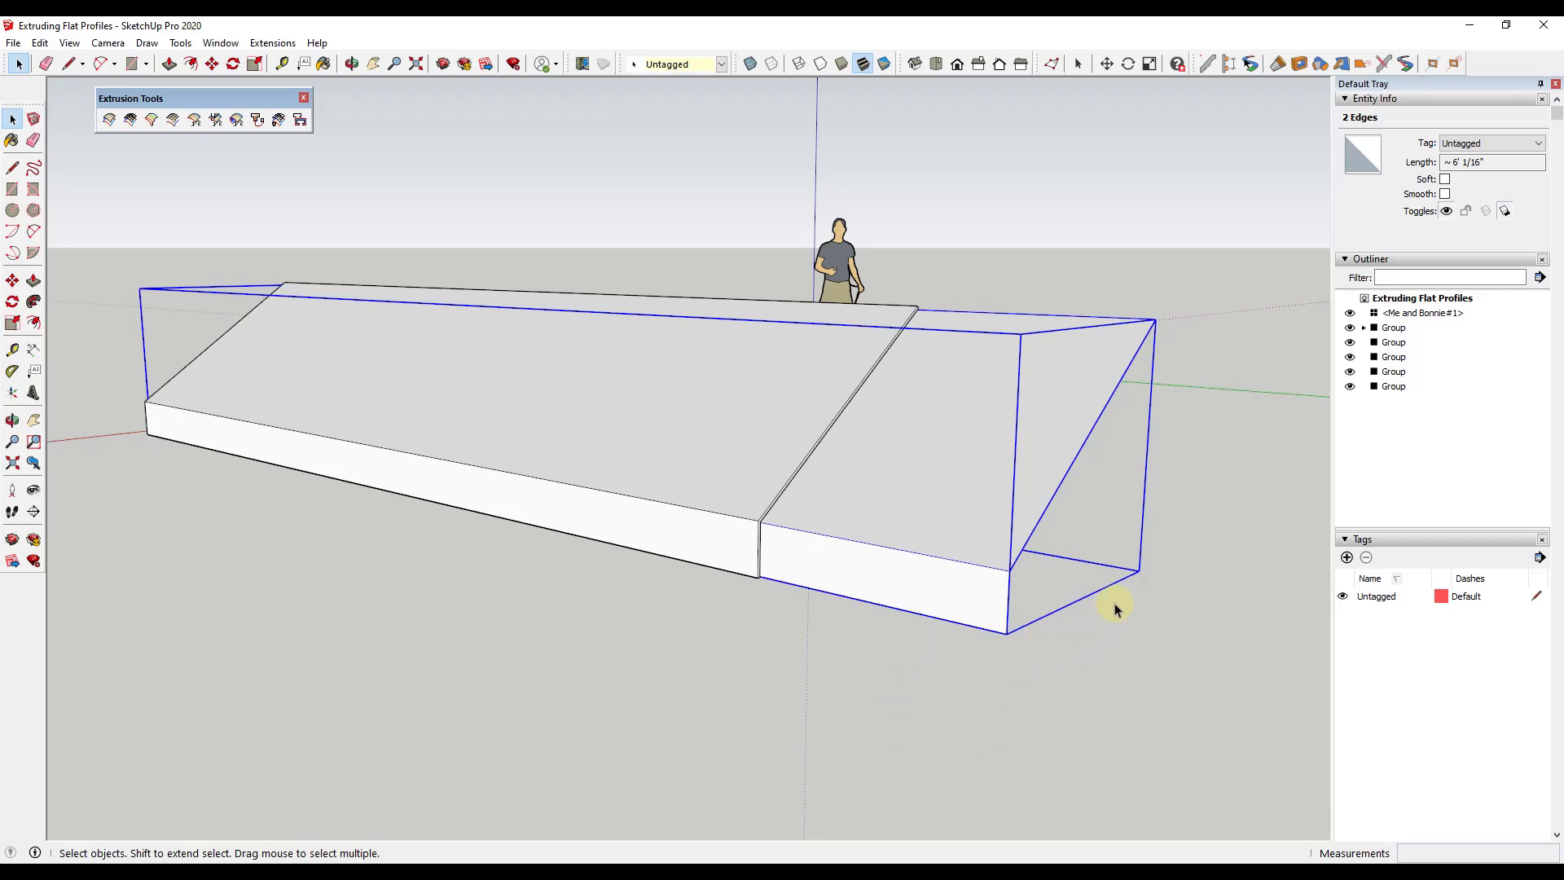
scroll(1119, 468, down, 5)
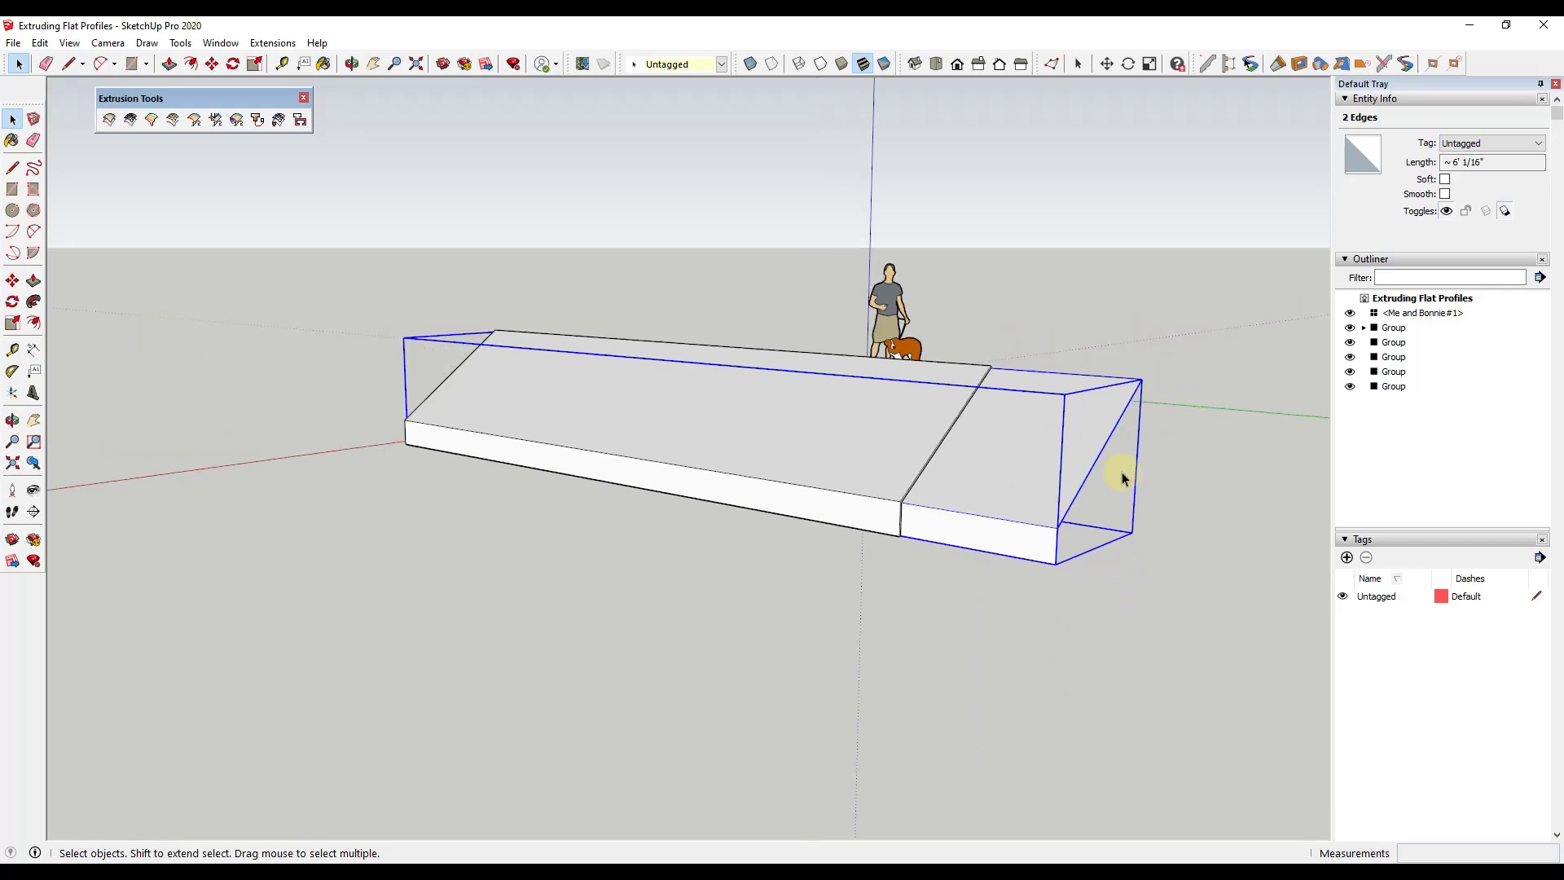
- Draw a rectangle beside the red axis beyond the slab and remove its face, leaving only the outline
middle_drag(579, 492, 987, 458)
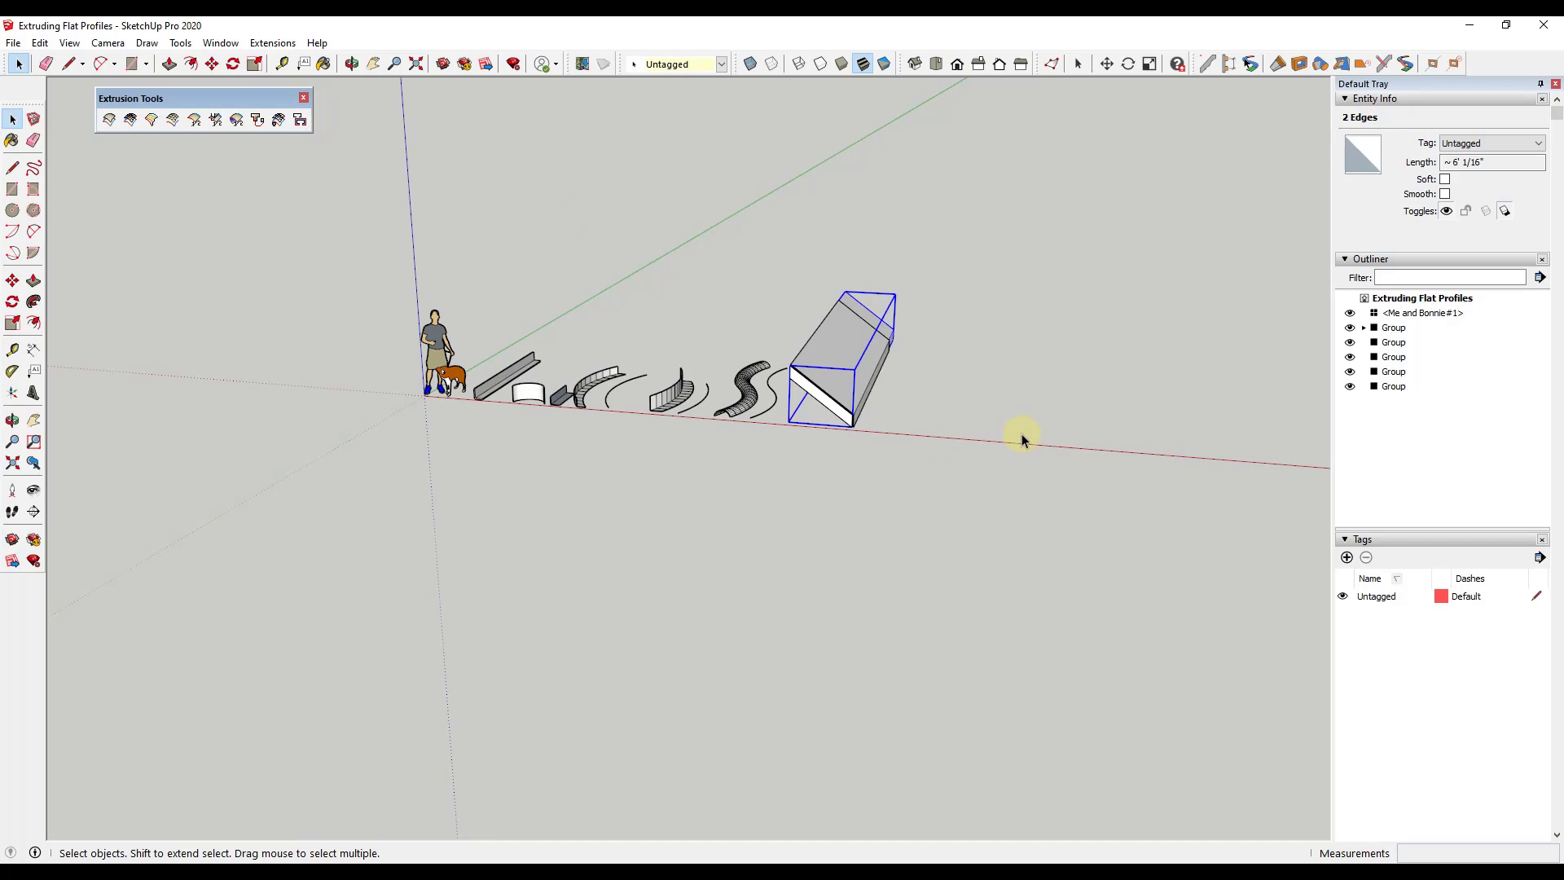
middle_drag(1048, 374, 1059, 429)
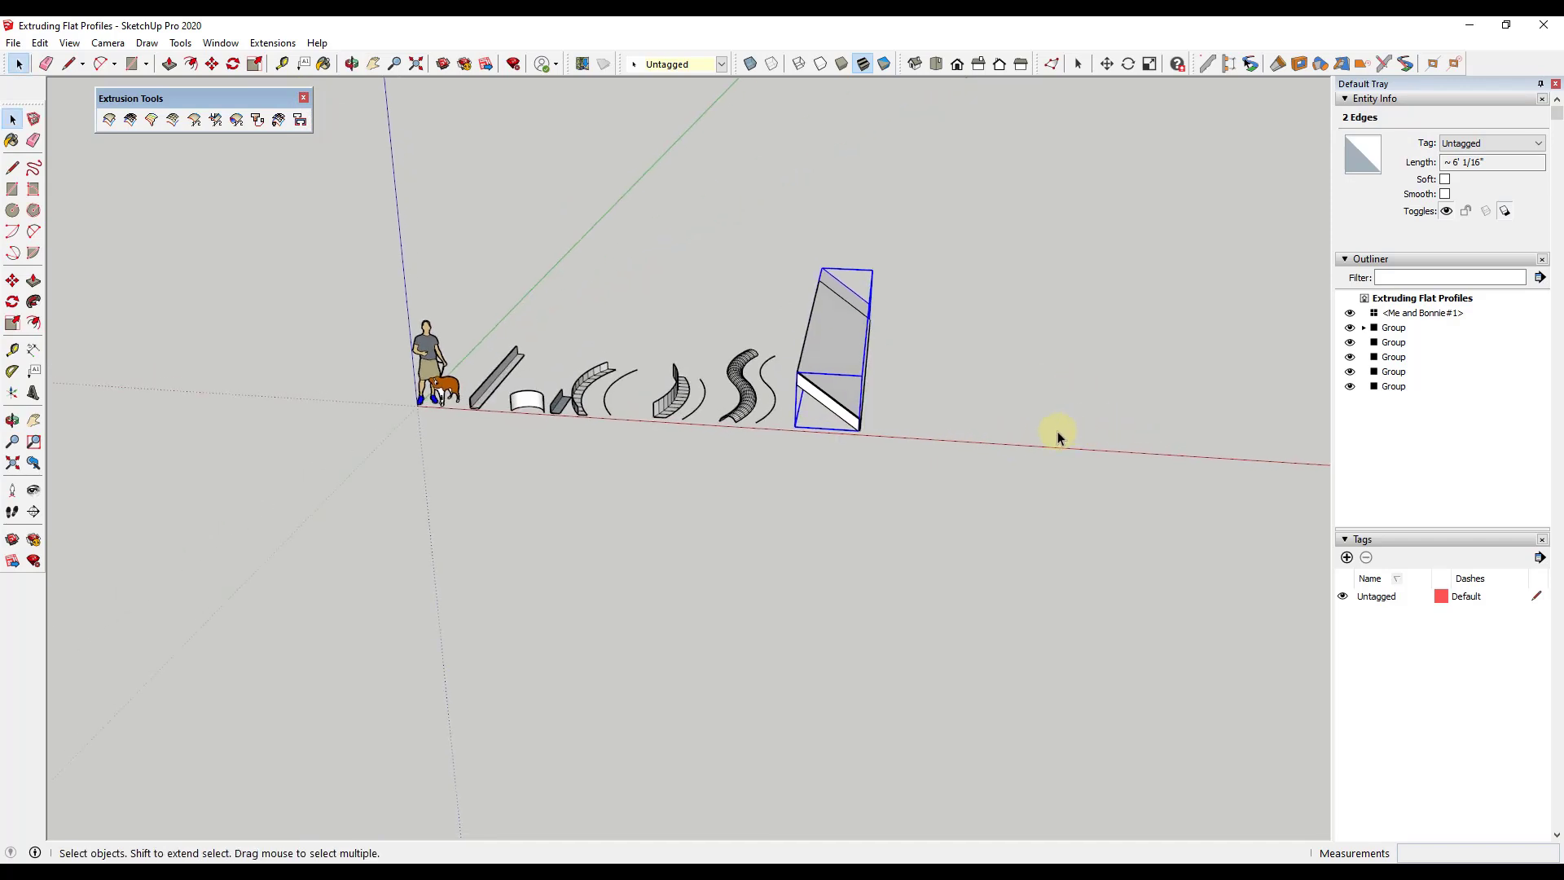
key(r)
click(1067, 432)
click(1220, 341)
key(space)
triple_click(1181, 359)
key(ctrl+g)
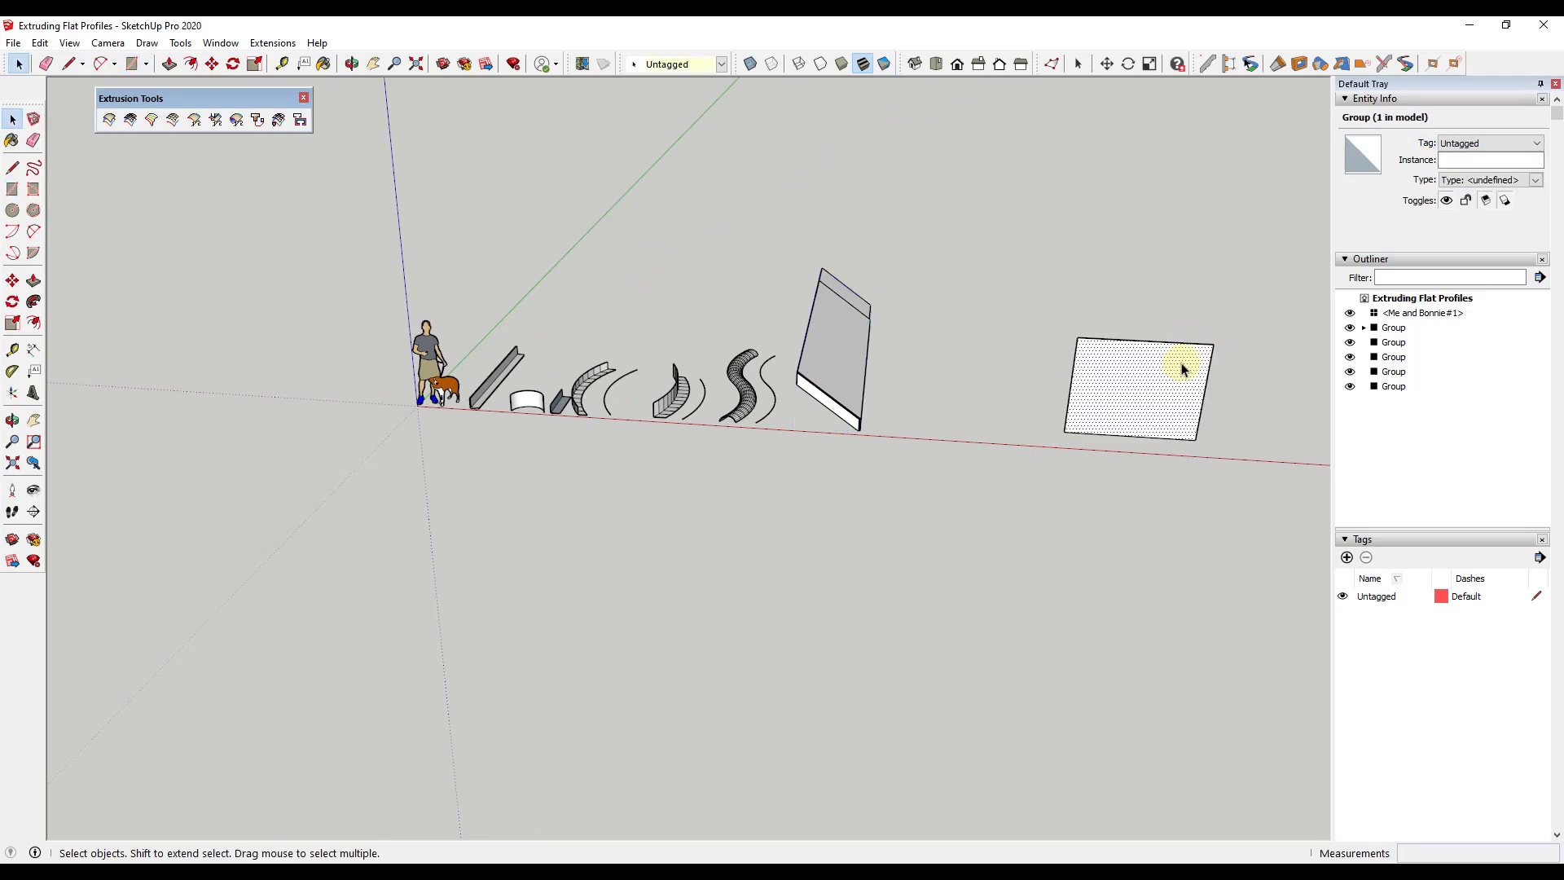
click(1278, 349)
- Draw a V-shaped profile of two lines, about 3' 3" in total length, meeting at a point on the rectangle's side nearest the slab
middle_drag(1186, 384, 824, 335)
scroll(857, 471, up, 1)
key(l)
scroll(896, 347, up, 3)
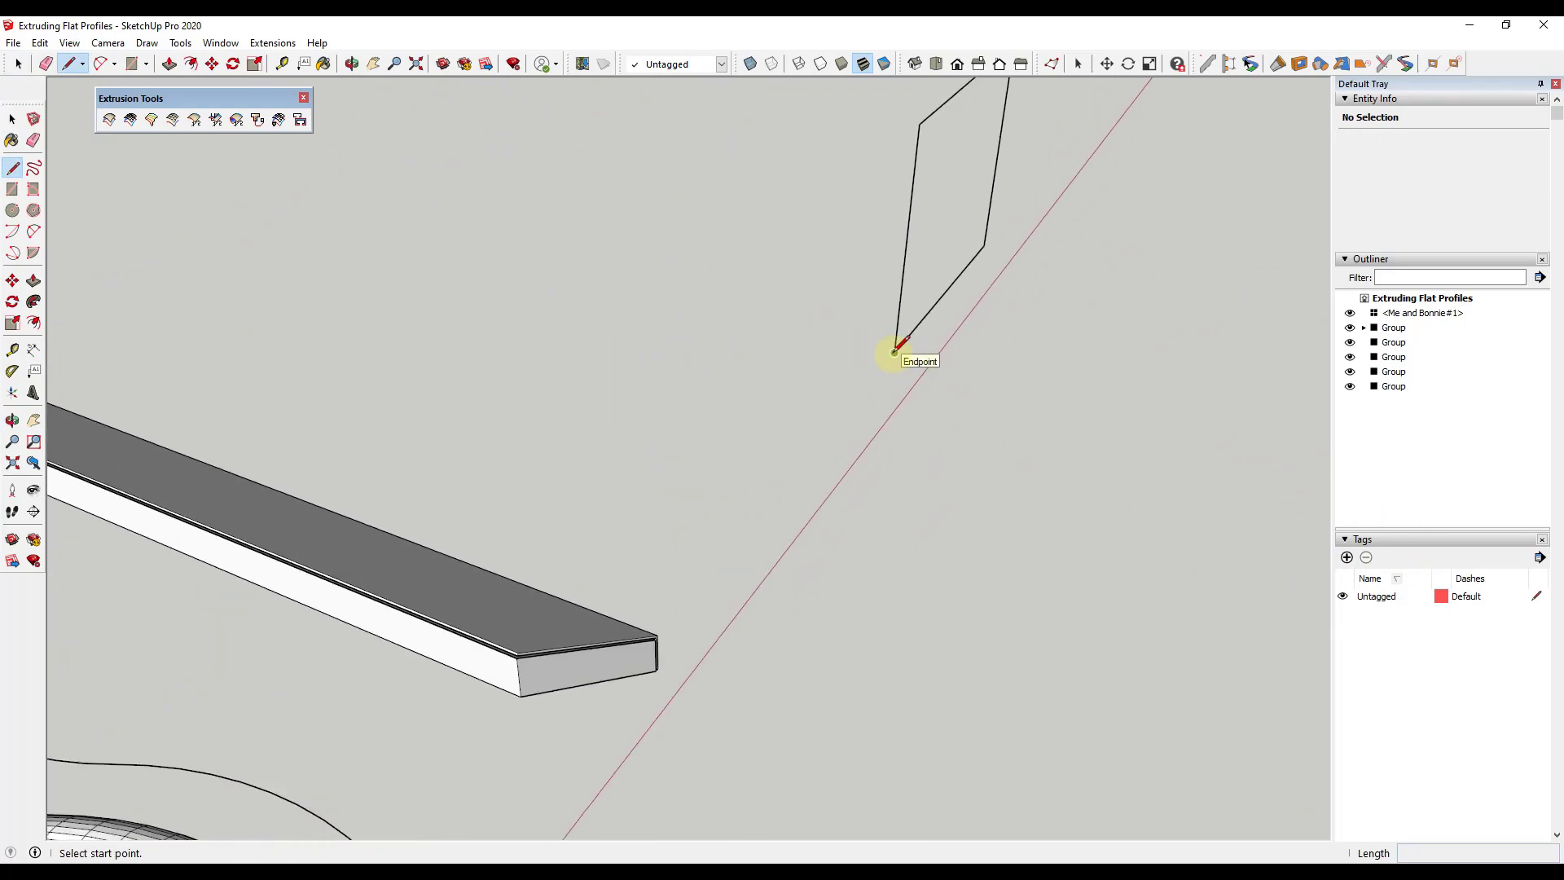
click(862, 255)
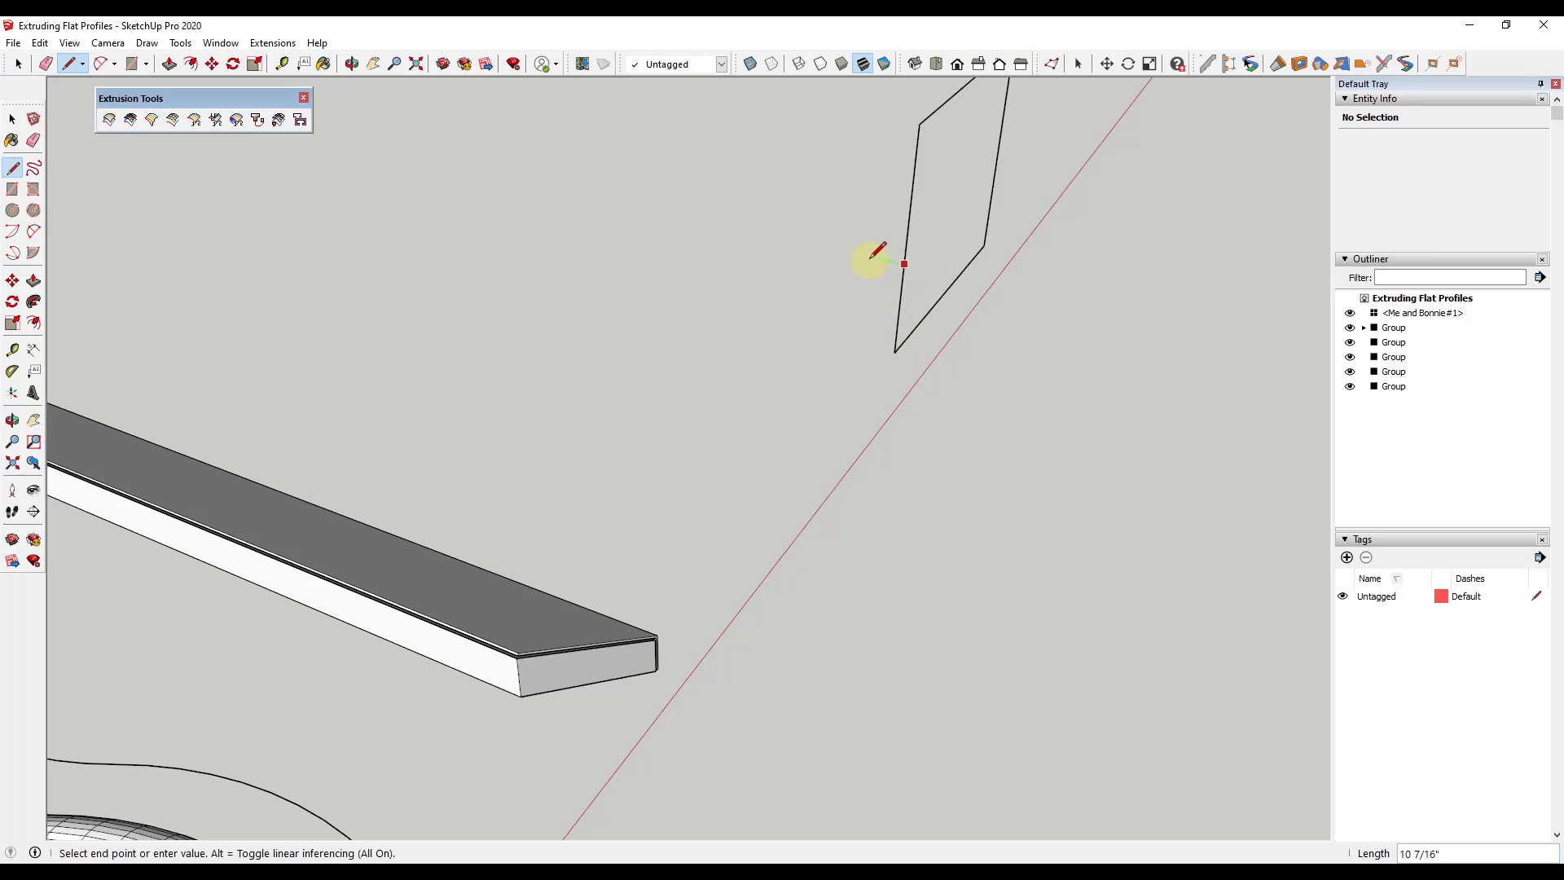
click(903, 262)
click(904, 263)
key(space)
- Cut the V-shaped profile off the rectangle's side and paste it just outside the rectangle's near corner
middle_drag(1055, 324, 994, 314)
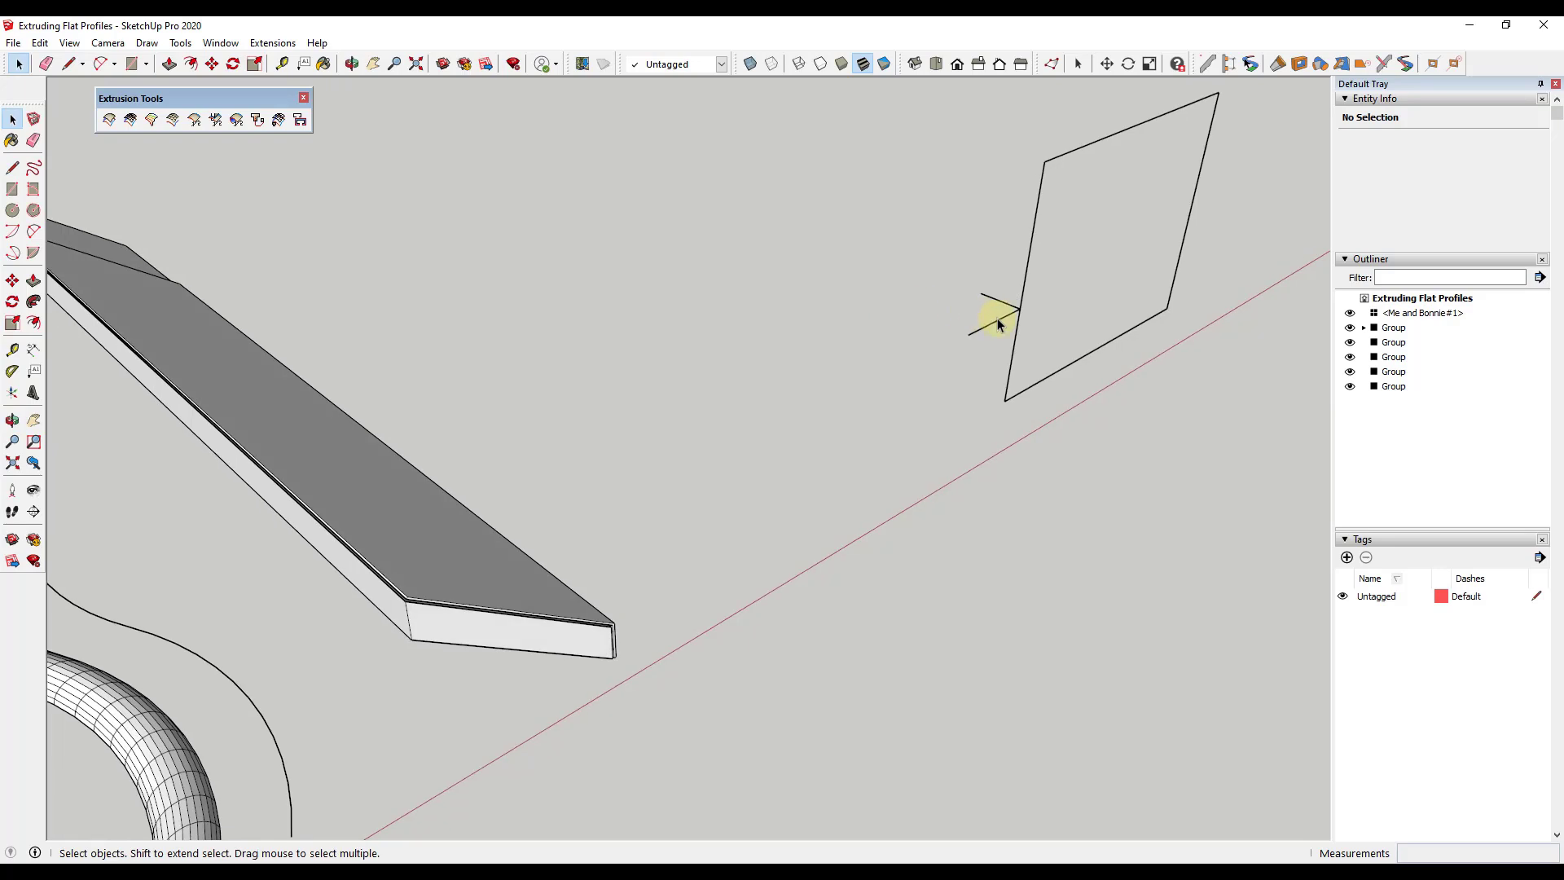
click(1002, 306)
shift+click(1004, 315)
middle_drag(1229, 353, 1039, 438)
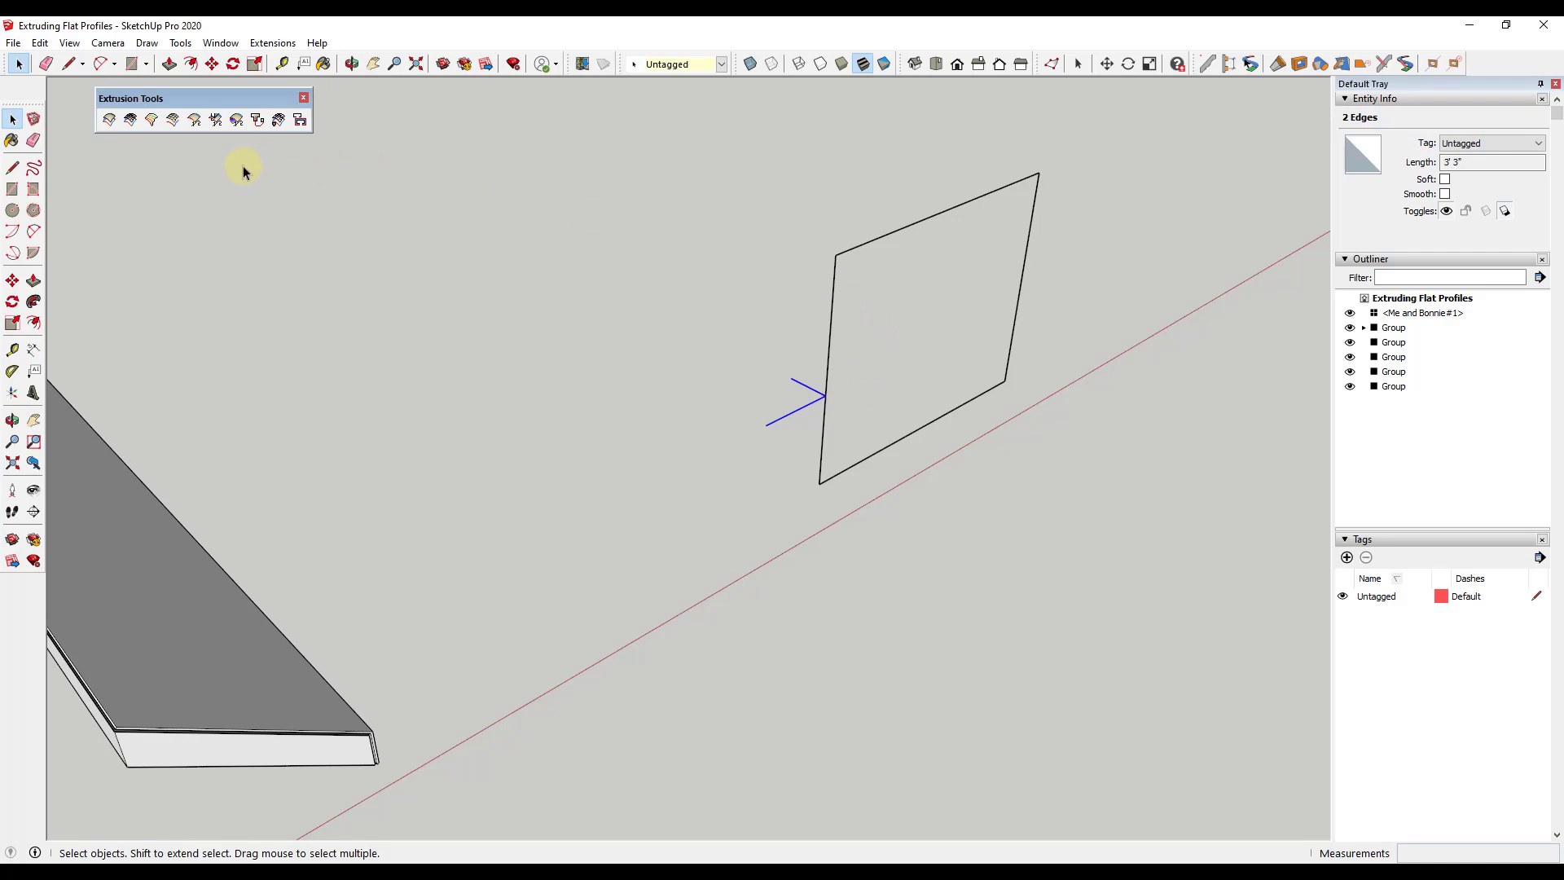
shift+click(870, 246)
shift+click(878, 242)
shift+click(1024, 276)
shift+click(883, 453)
shift+click(823, 442)
drag(711, 321, 832, 453)
key(ctrl+x)
key(ctrl+v)
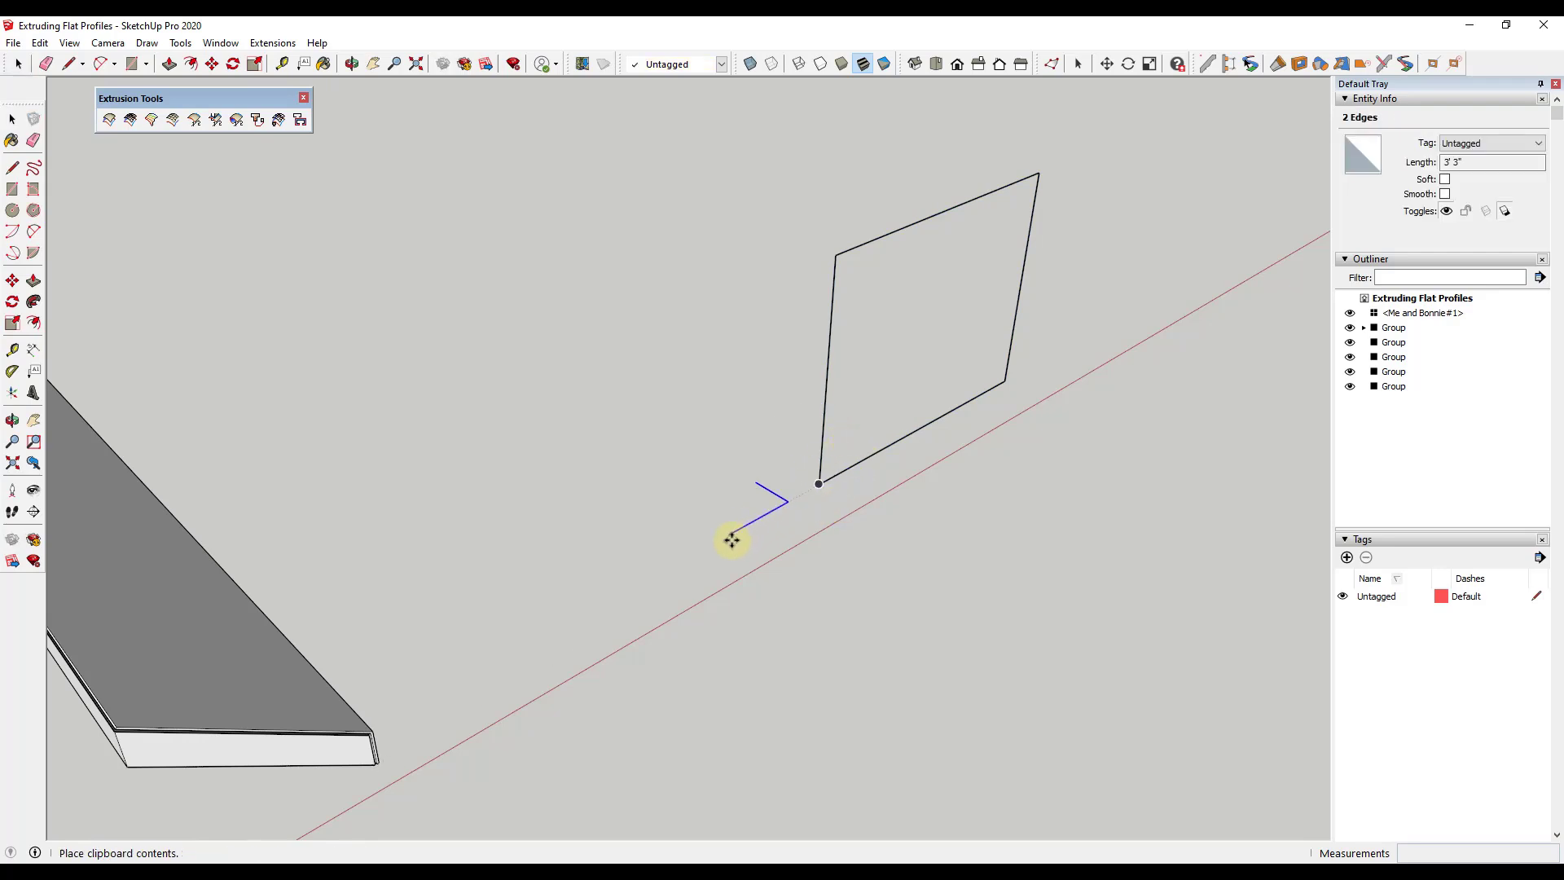
click(731, 540)
- Weld the rectangle's four edges into one curve and the V-shaped profile's two edges into another
middle_drag(942, 481, 835, 171)
drag(817, 154, 1110, 516)
click(268, 45)
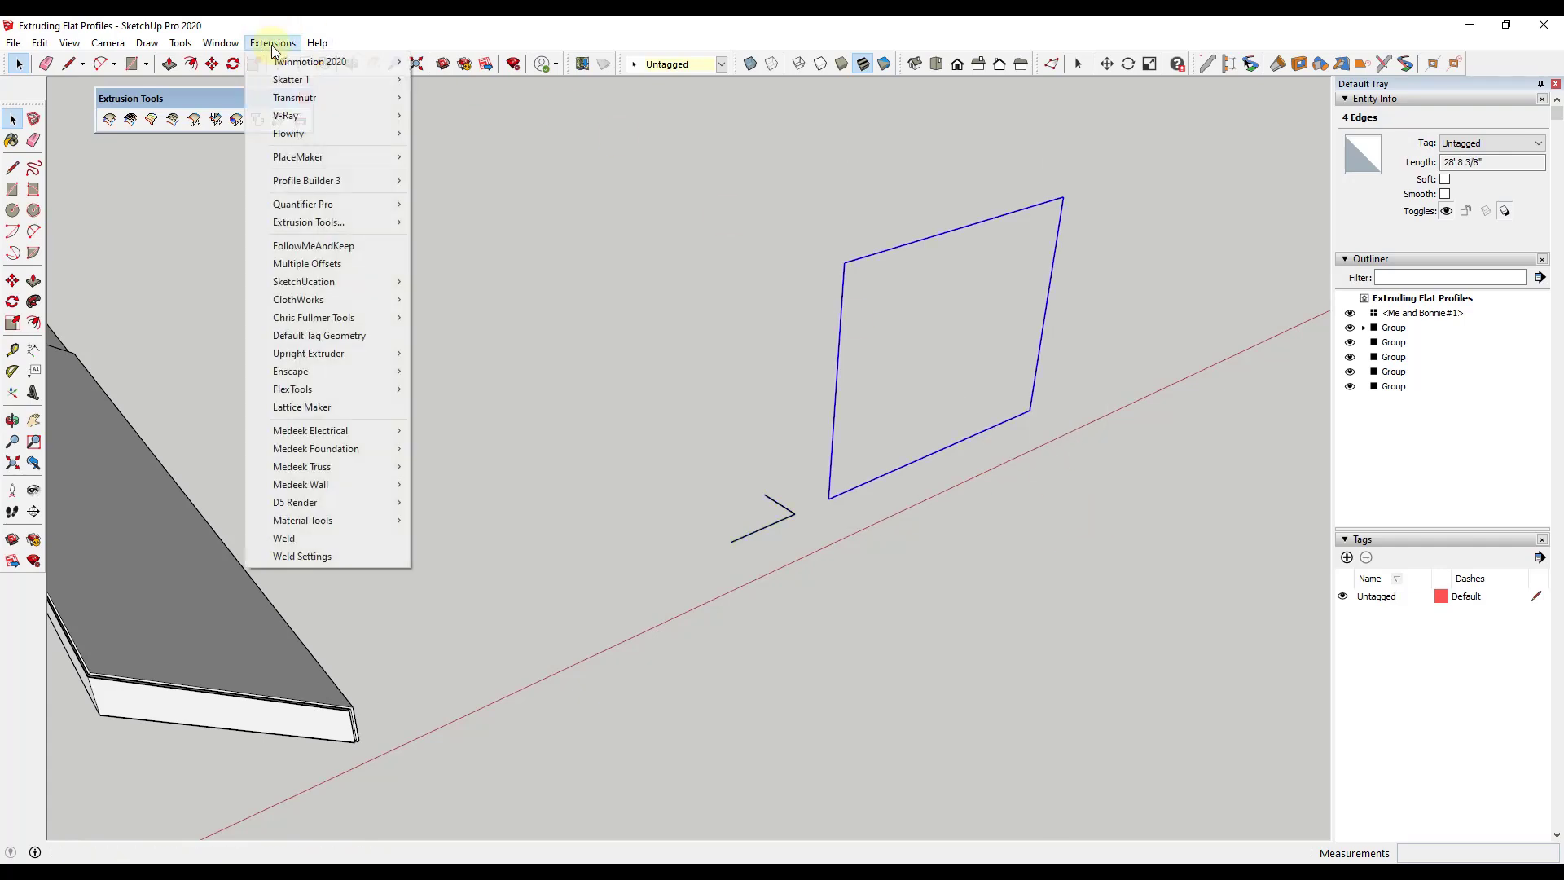
click(329, 538)
drag(686, 458, 807, 577)
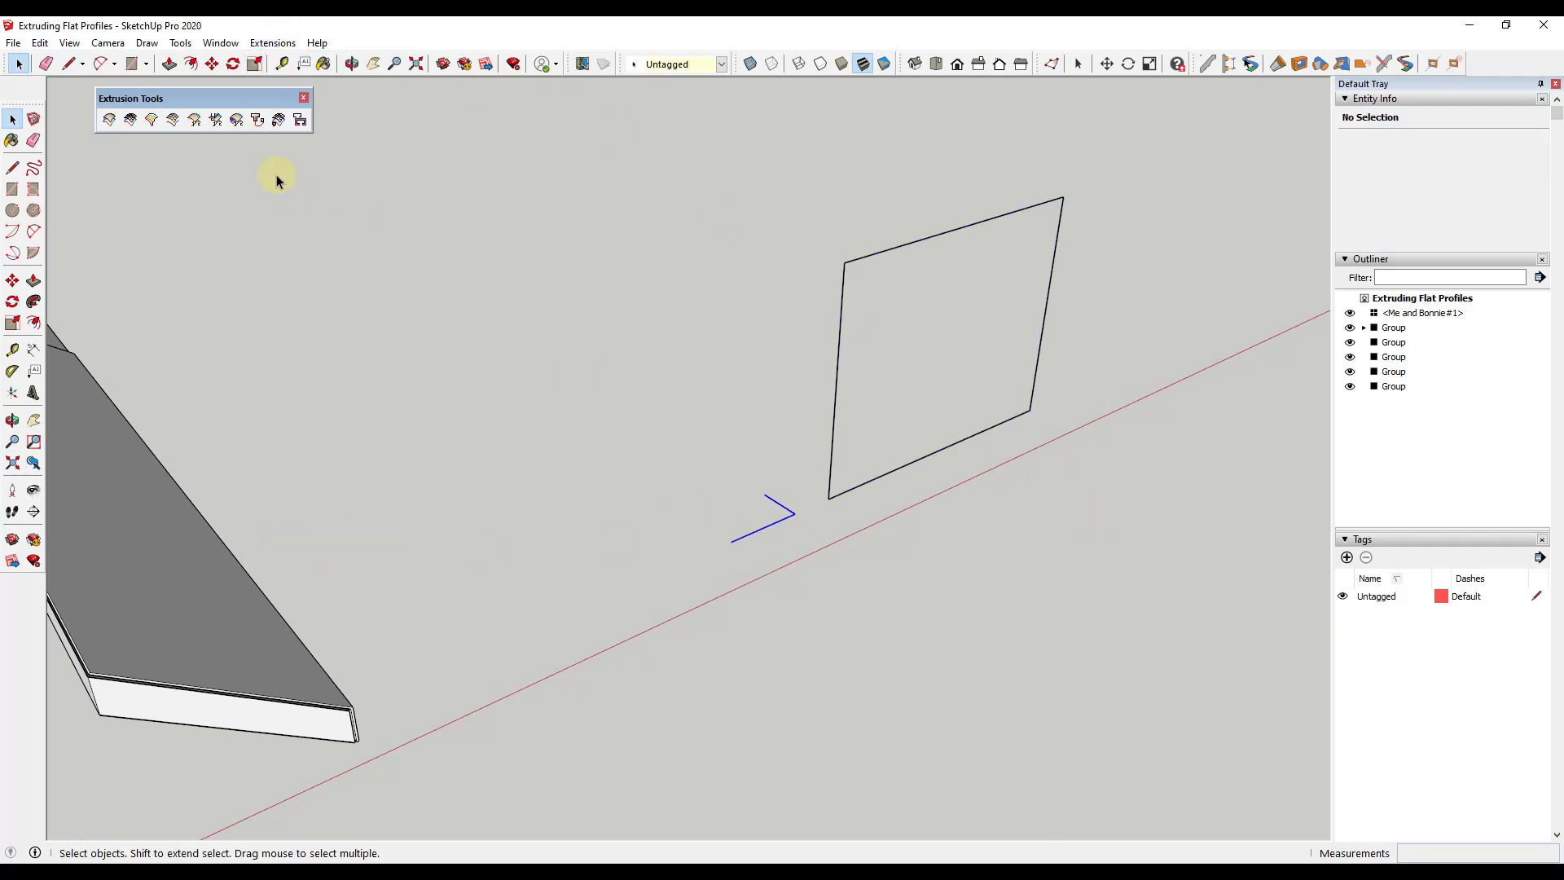
click(273, 43)
click(308, 539)
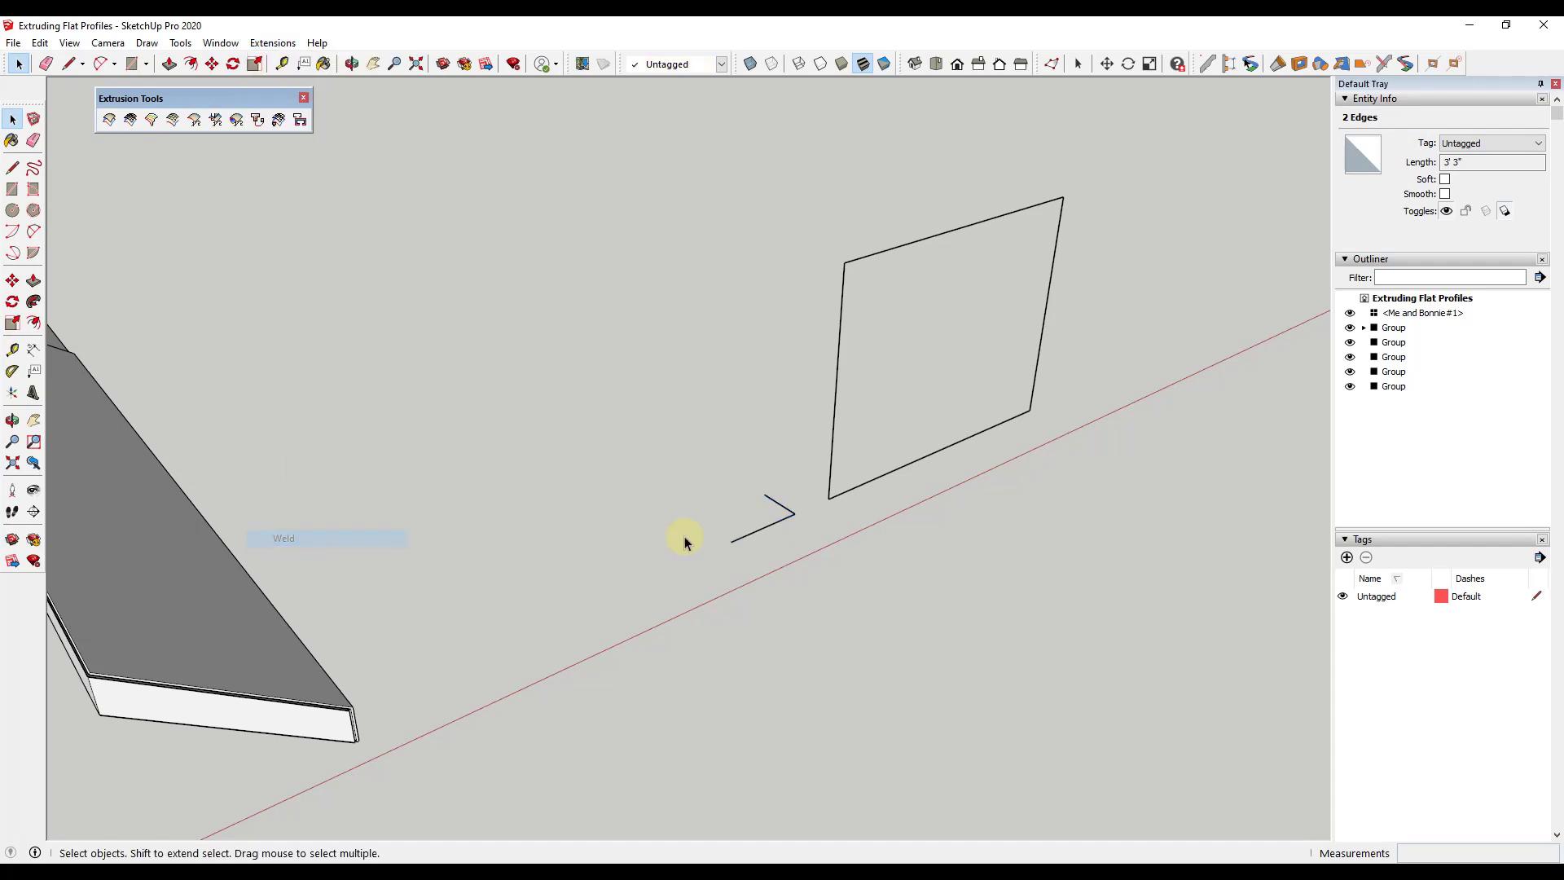
- Try to extrude the V-shaped profile by rails, using the rectangle for both rails and the same profile for melding
click(108, 119)
click(766, 530)
click(830, 456)
click(831, 458)
click(782, 523)
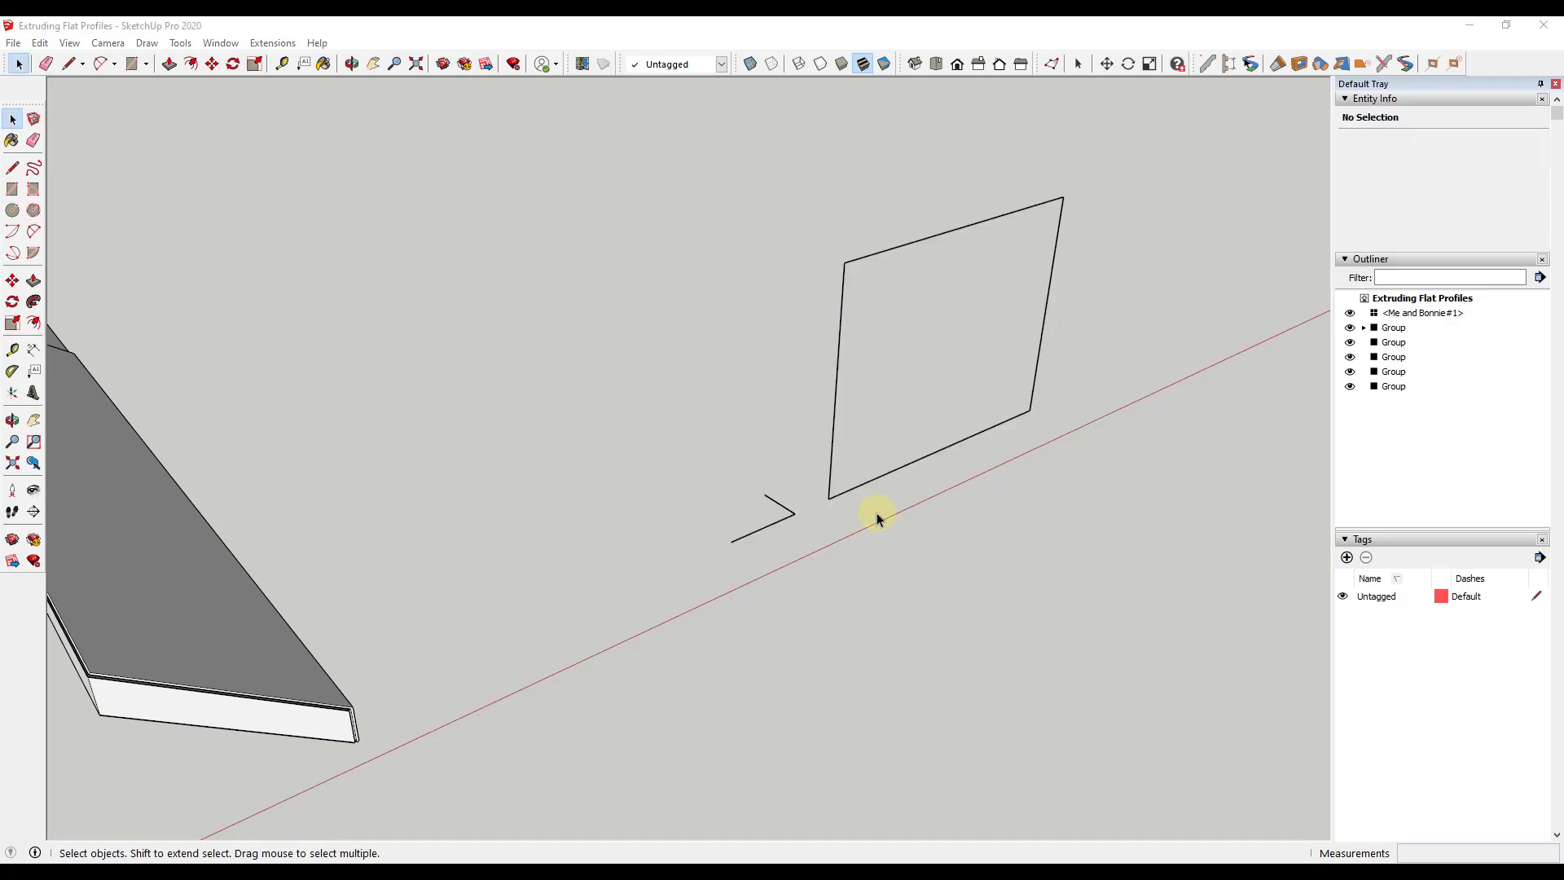
- Explode the welded rectangle curve back into separate edges
click(878, 479)
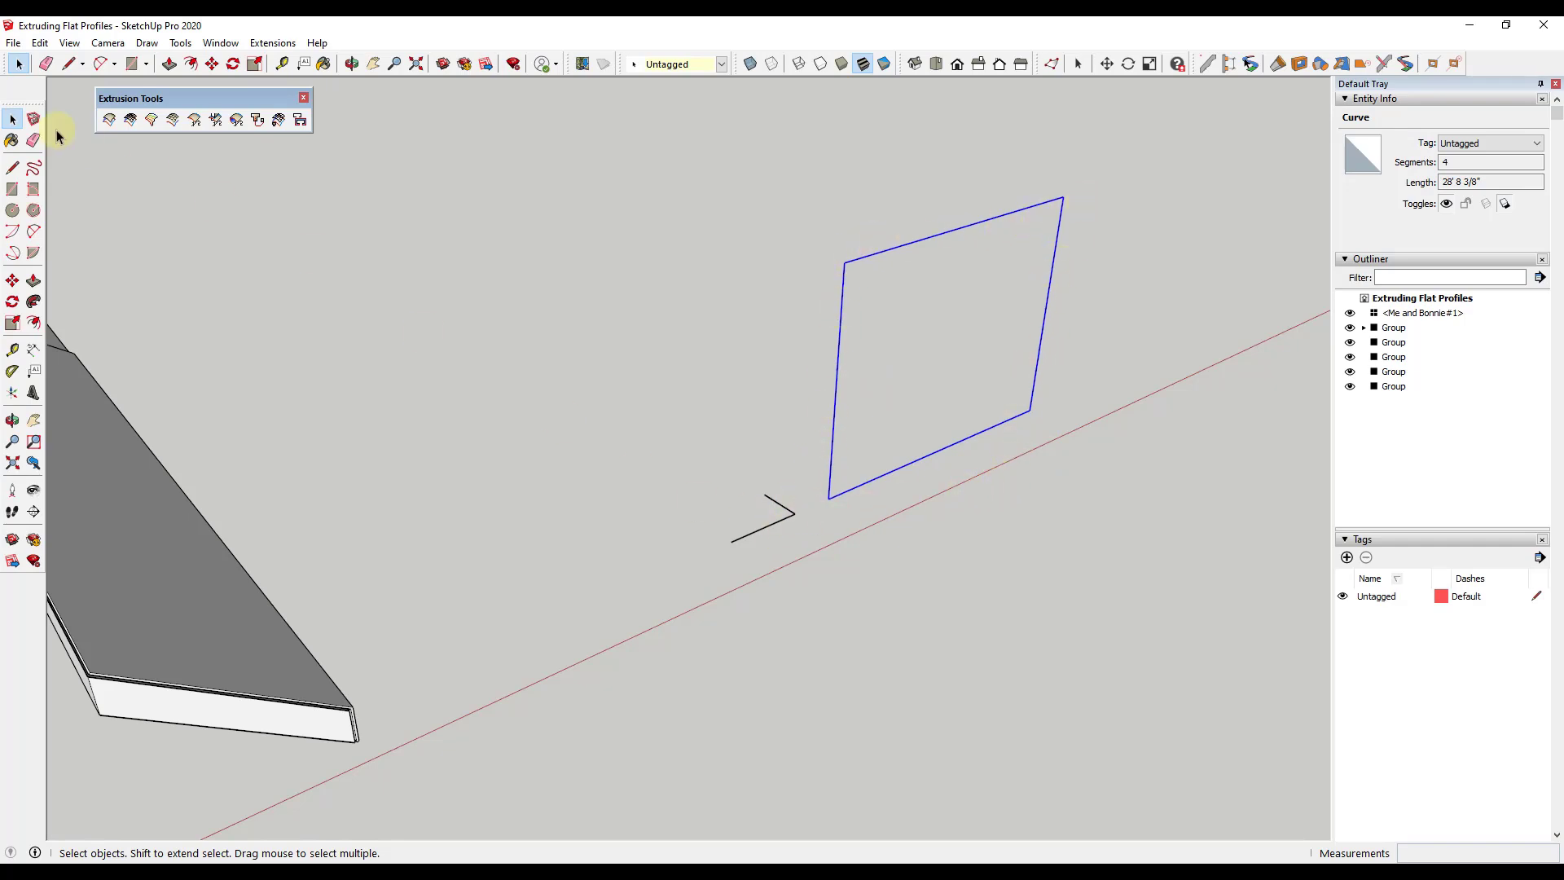
right_click(836, 345)
click(834, 333)
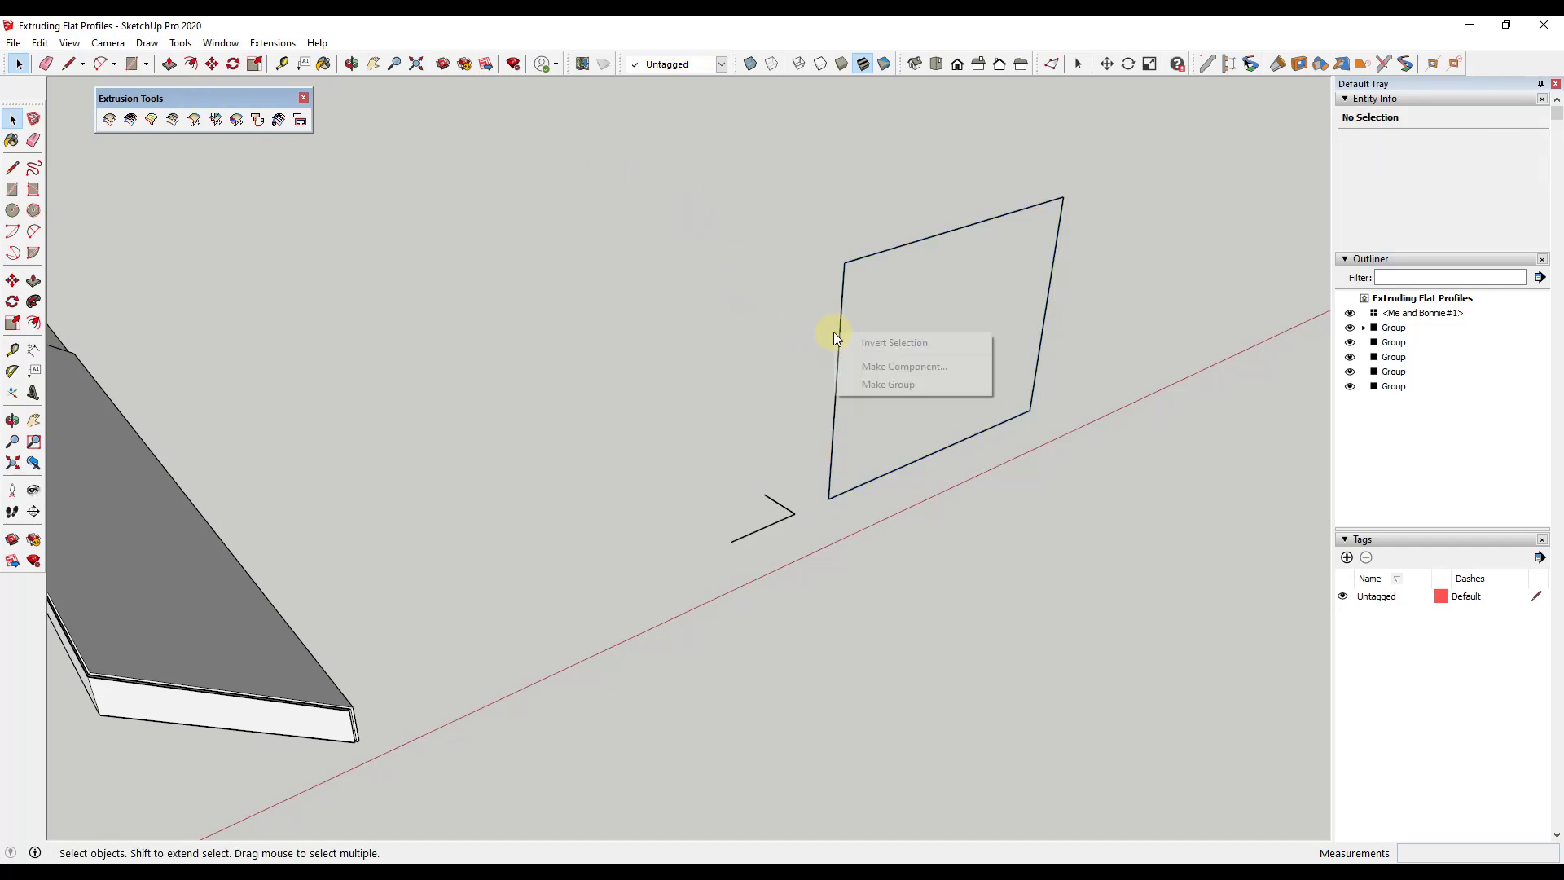
right_click(841, 329)
click(913, 422)
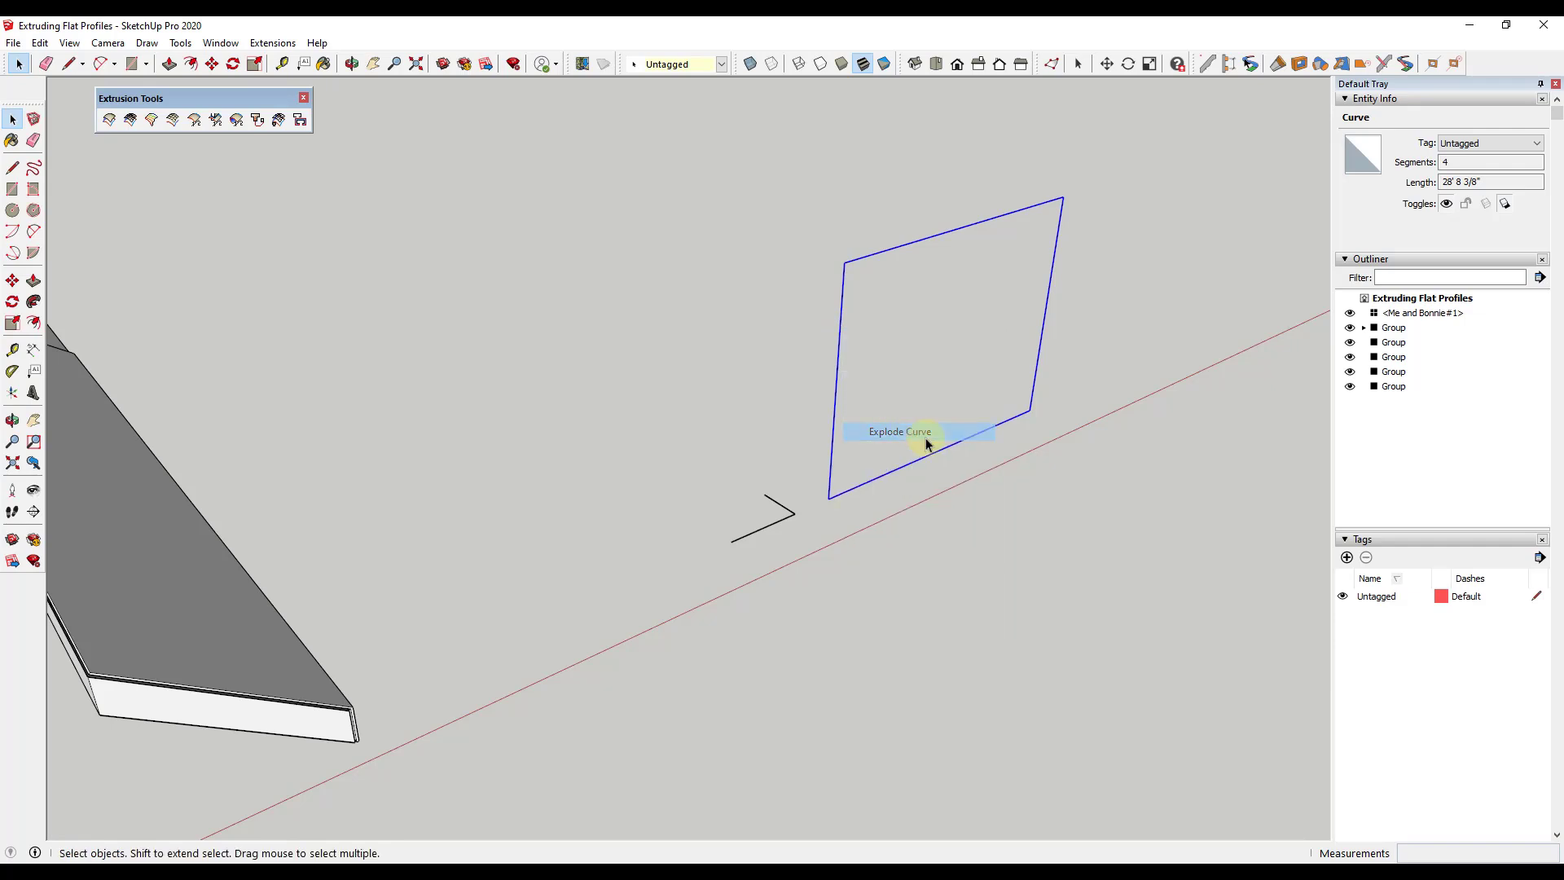
click(1141, 513)
- Open the Profile Builder profile dialog and browse the Concrete-Curbs profiles, leaving the current profile selected
scroll(1203, 401, up, 4)
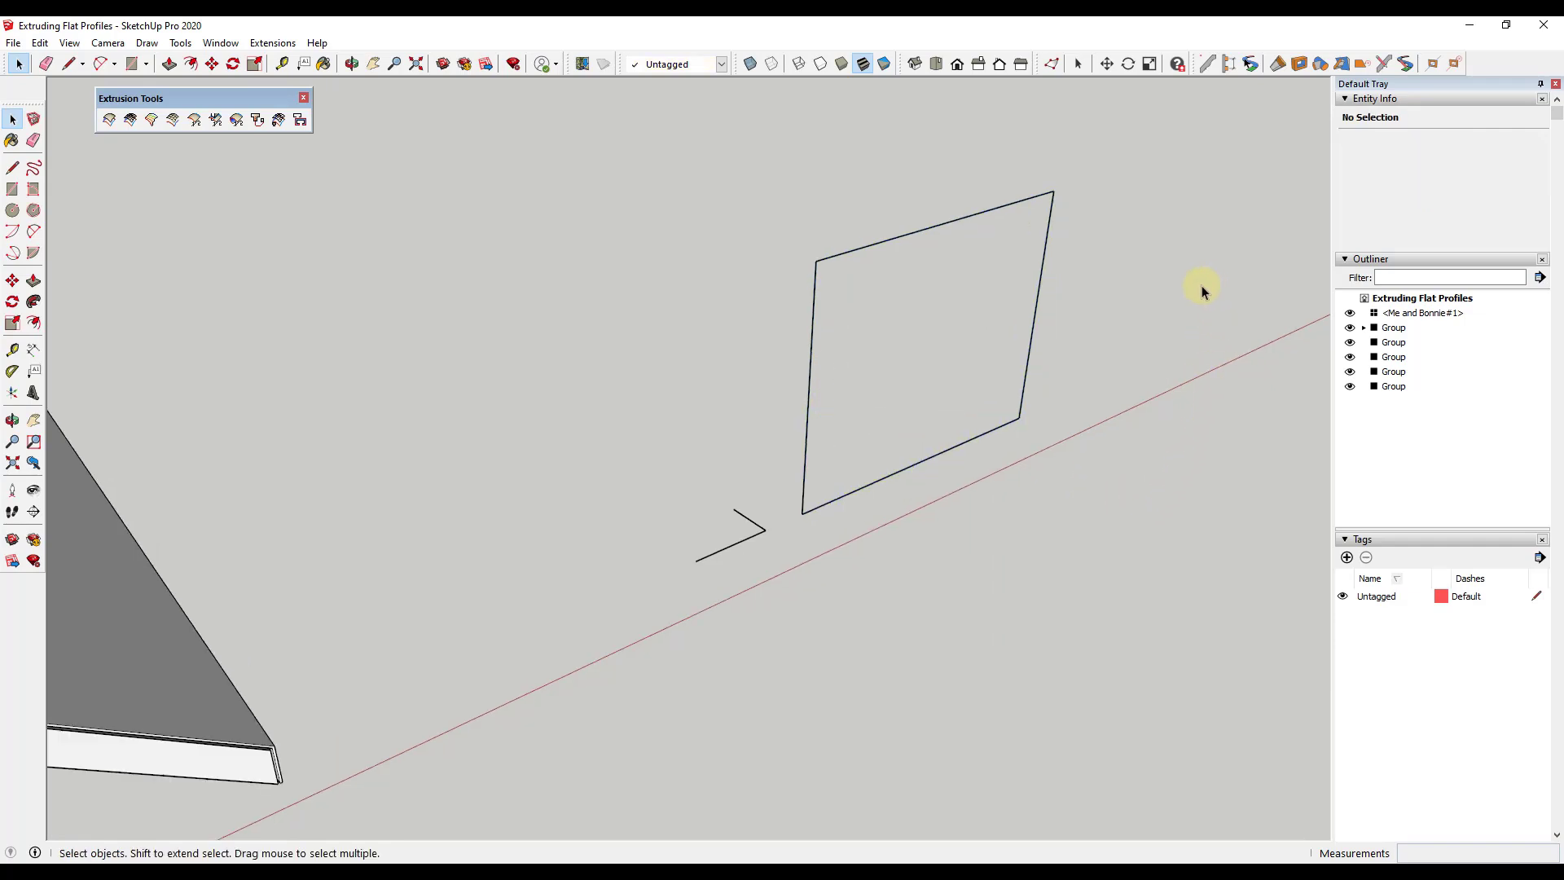
scroll(1067, 310, down, 2)
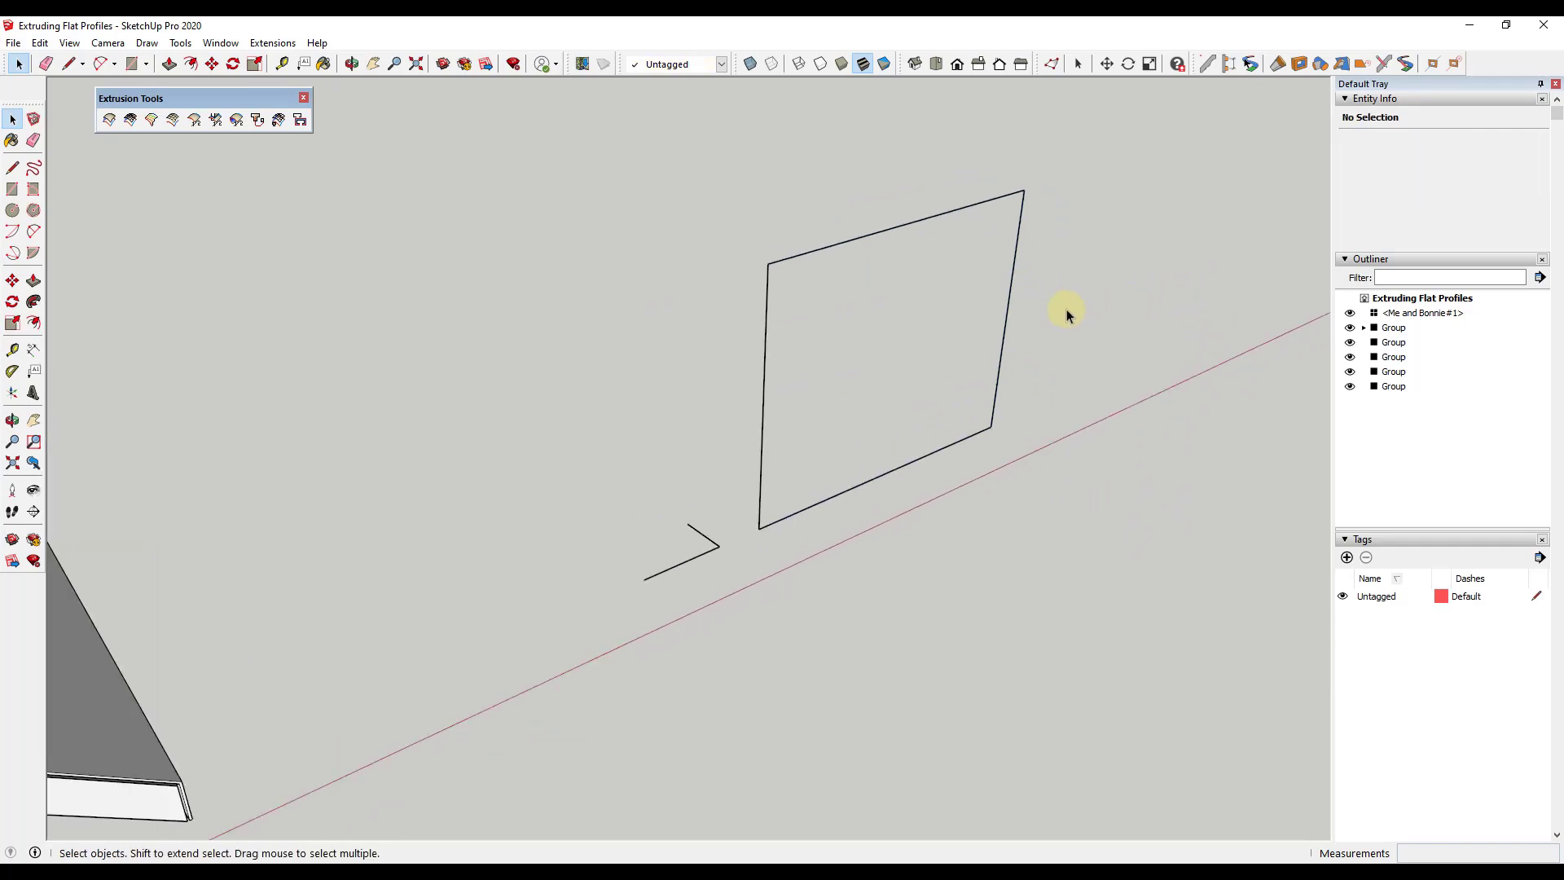
click(1207, 64)
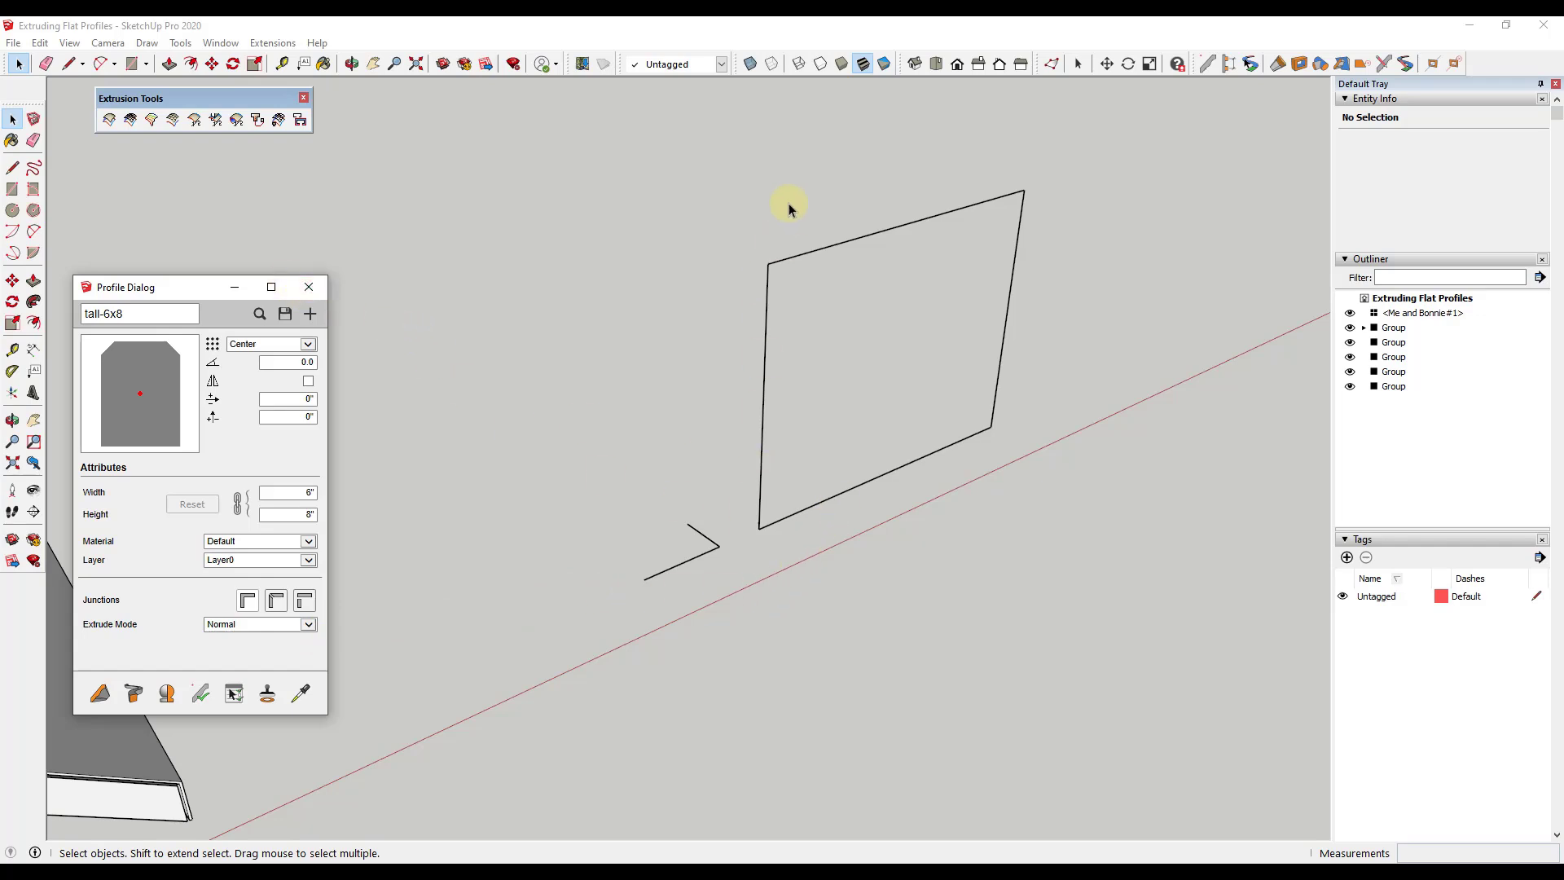
click(247, 310)
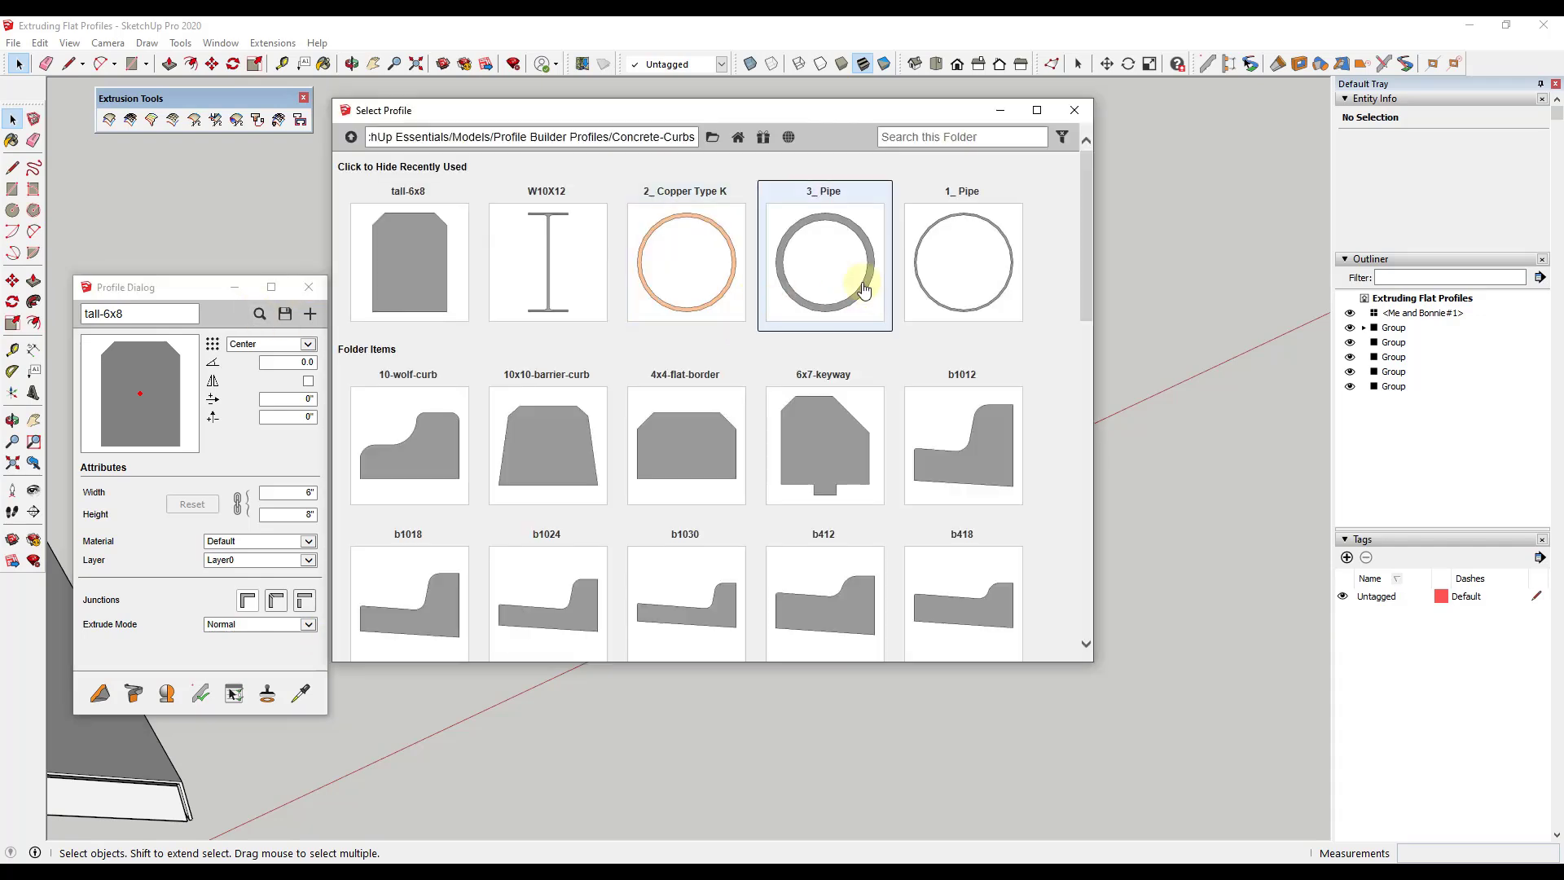
scroll(653, 412, down, 10)
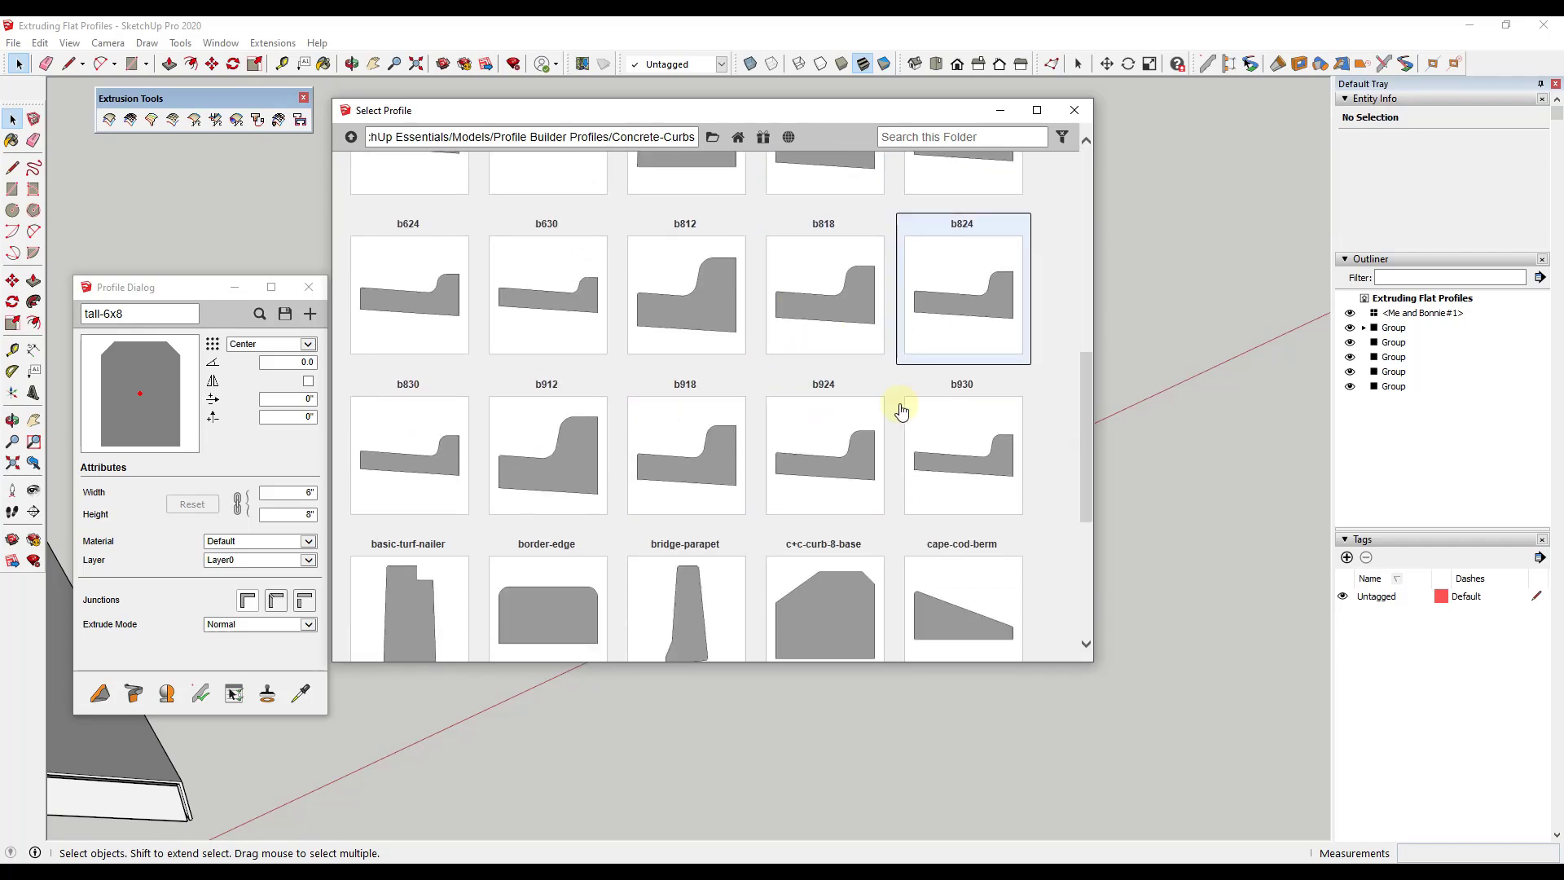
scroll(706, 400, down, 4)
scroll(925, 366, up, 8)
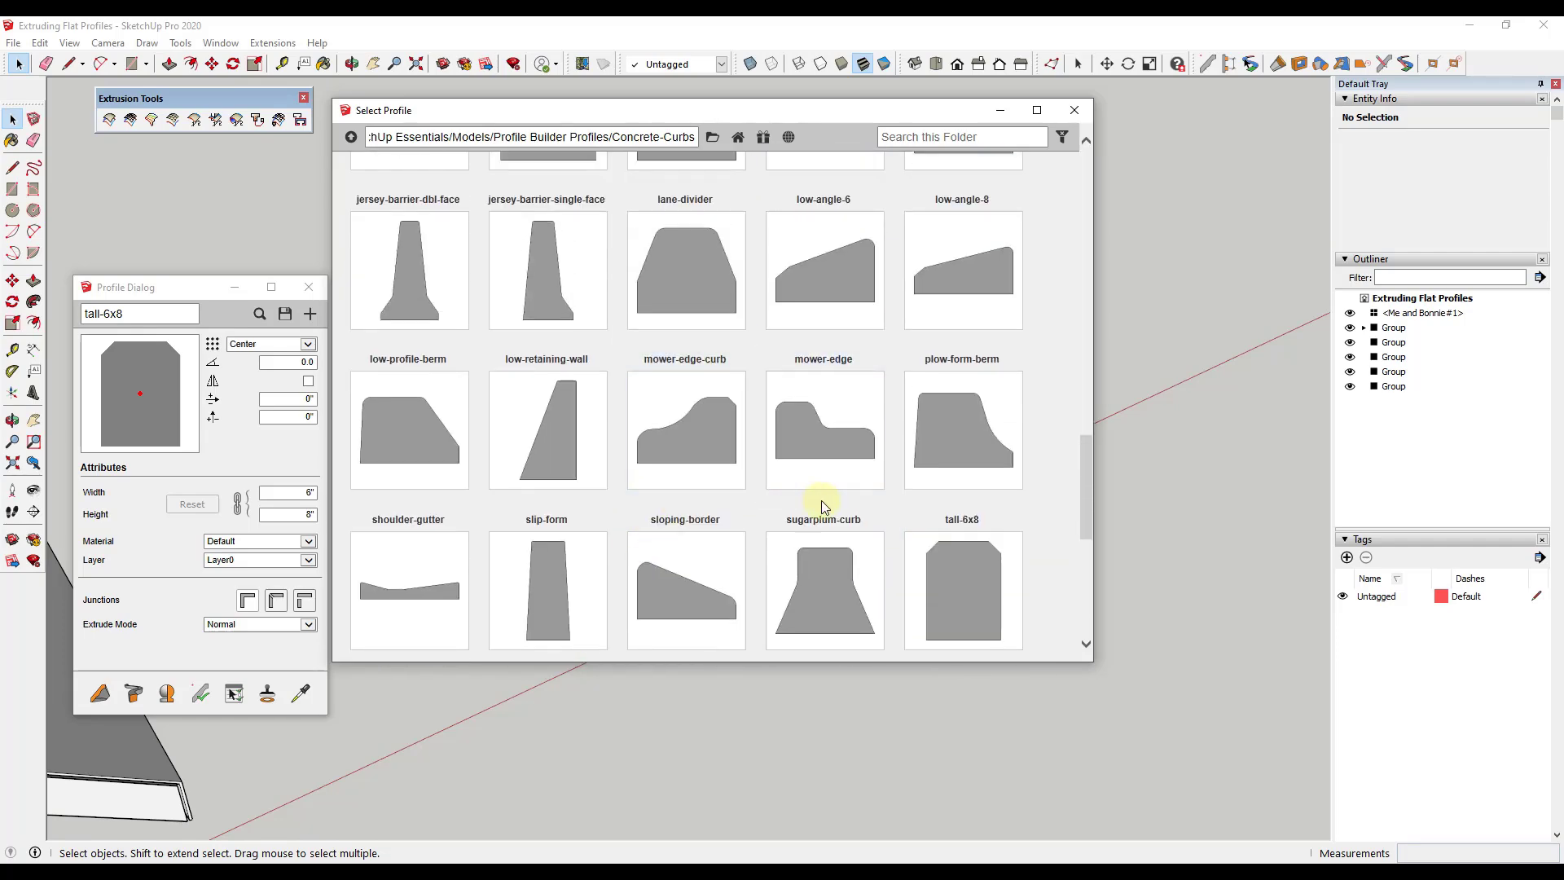
scroll(857, 432, up, 5)
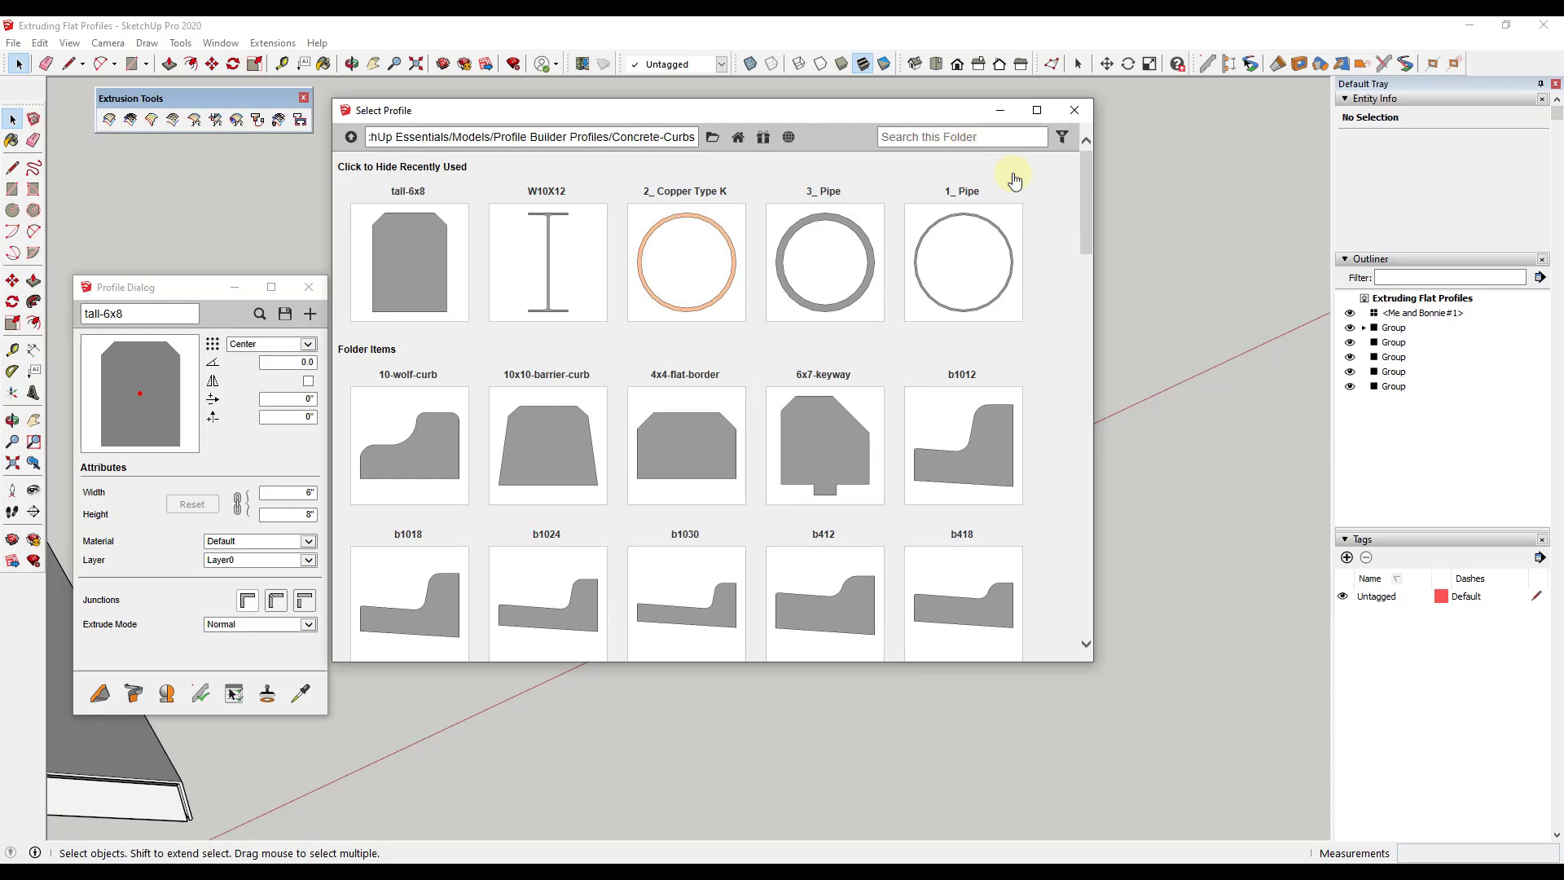
click(1076, 111)
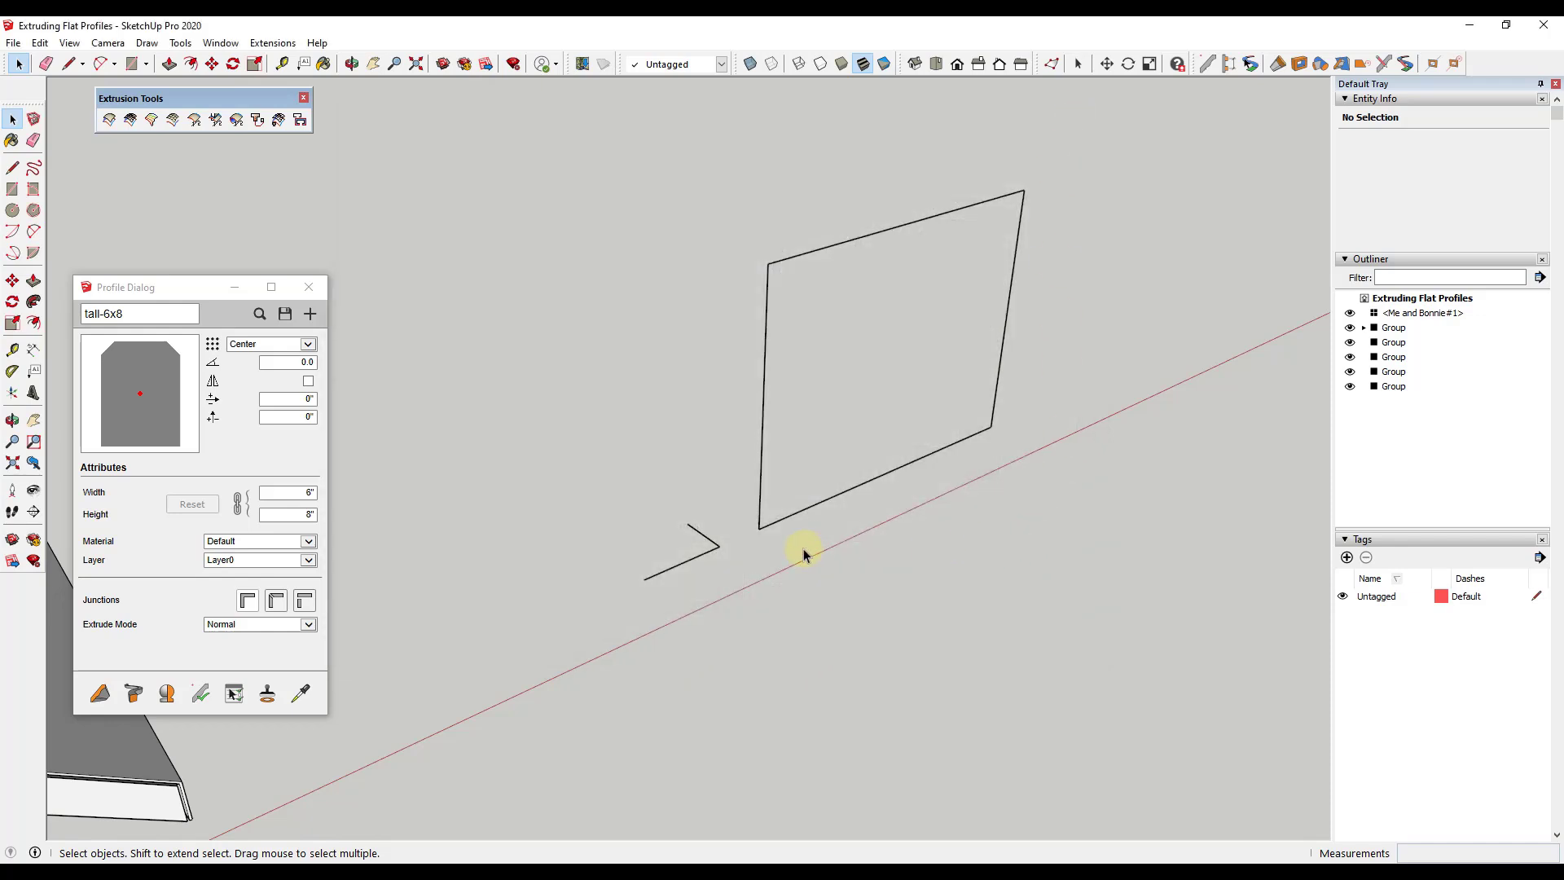
- Create a new Profile Builder profile named Profile from the V-shaped curve beside the rectangle
click(692, 557)
middle_drag(693, 556, 789, 576)
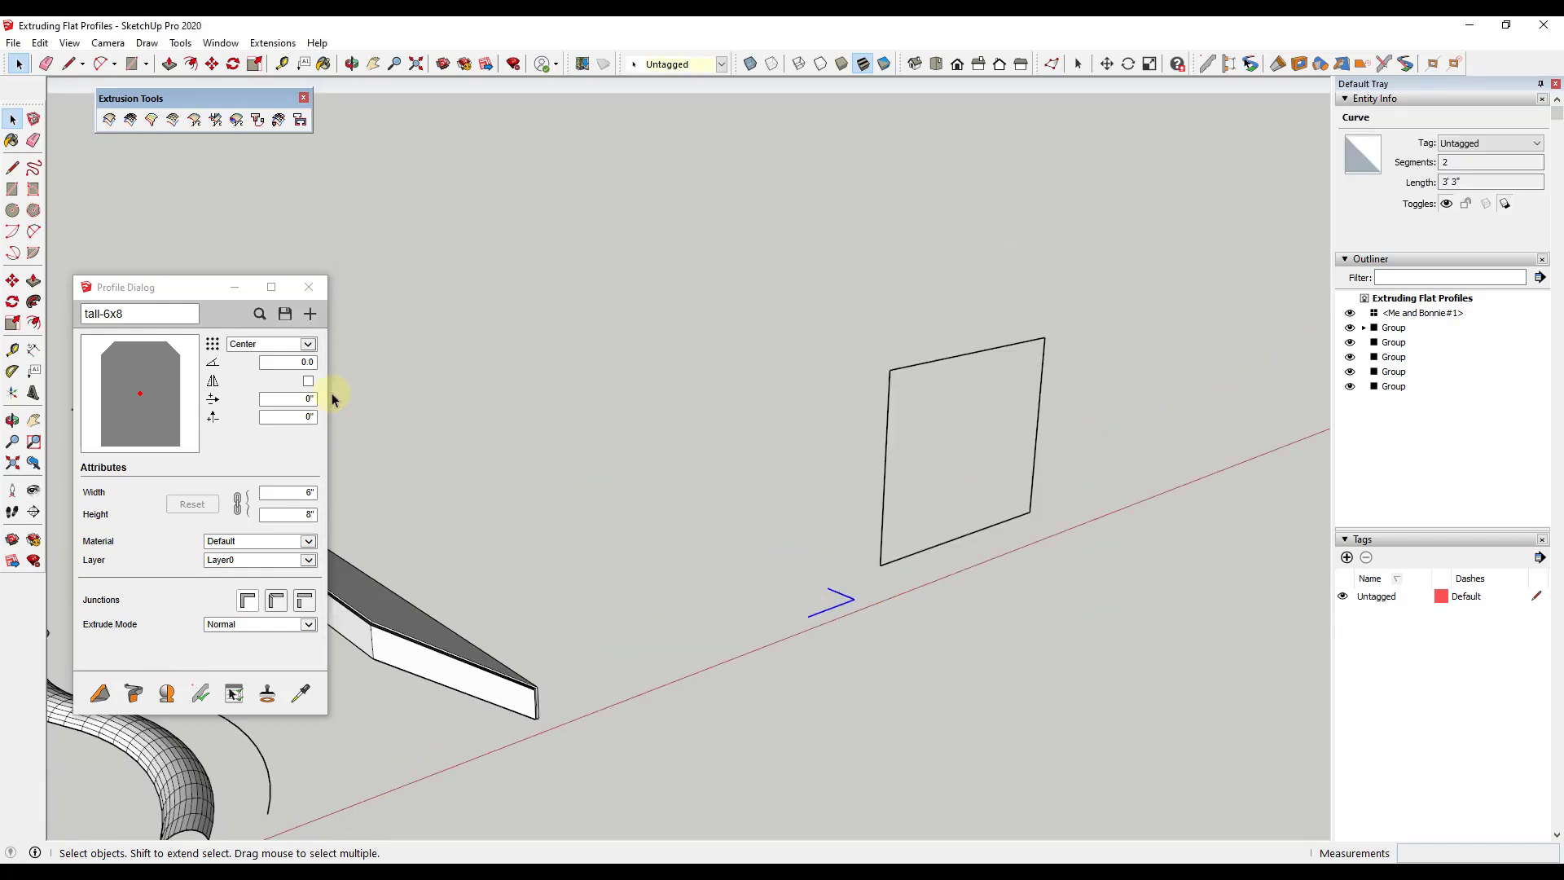
click(310, 313)
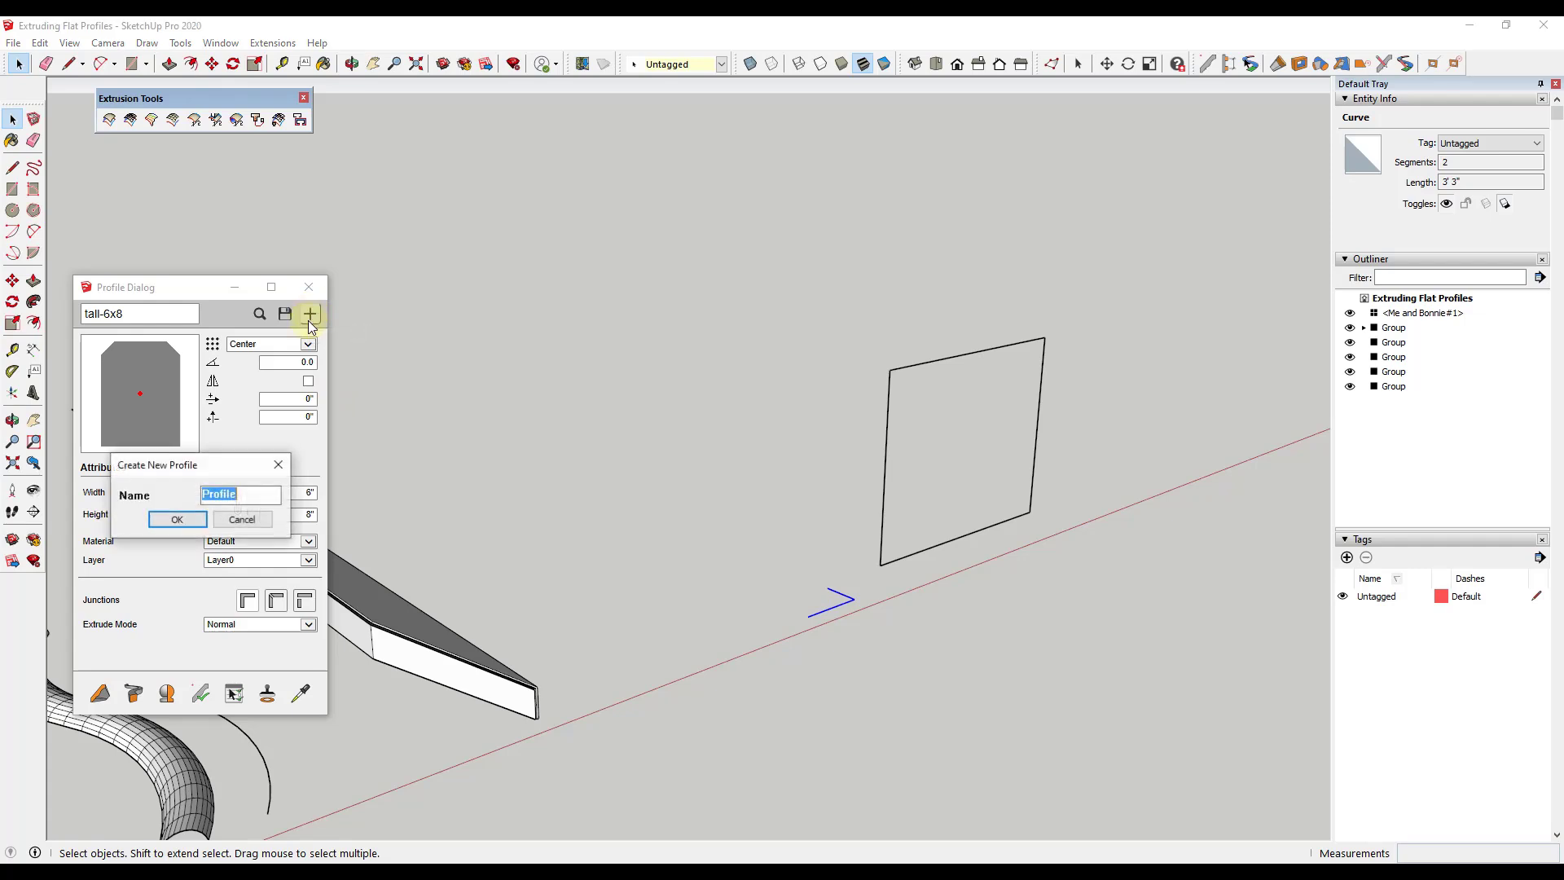
click(174, 526)
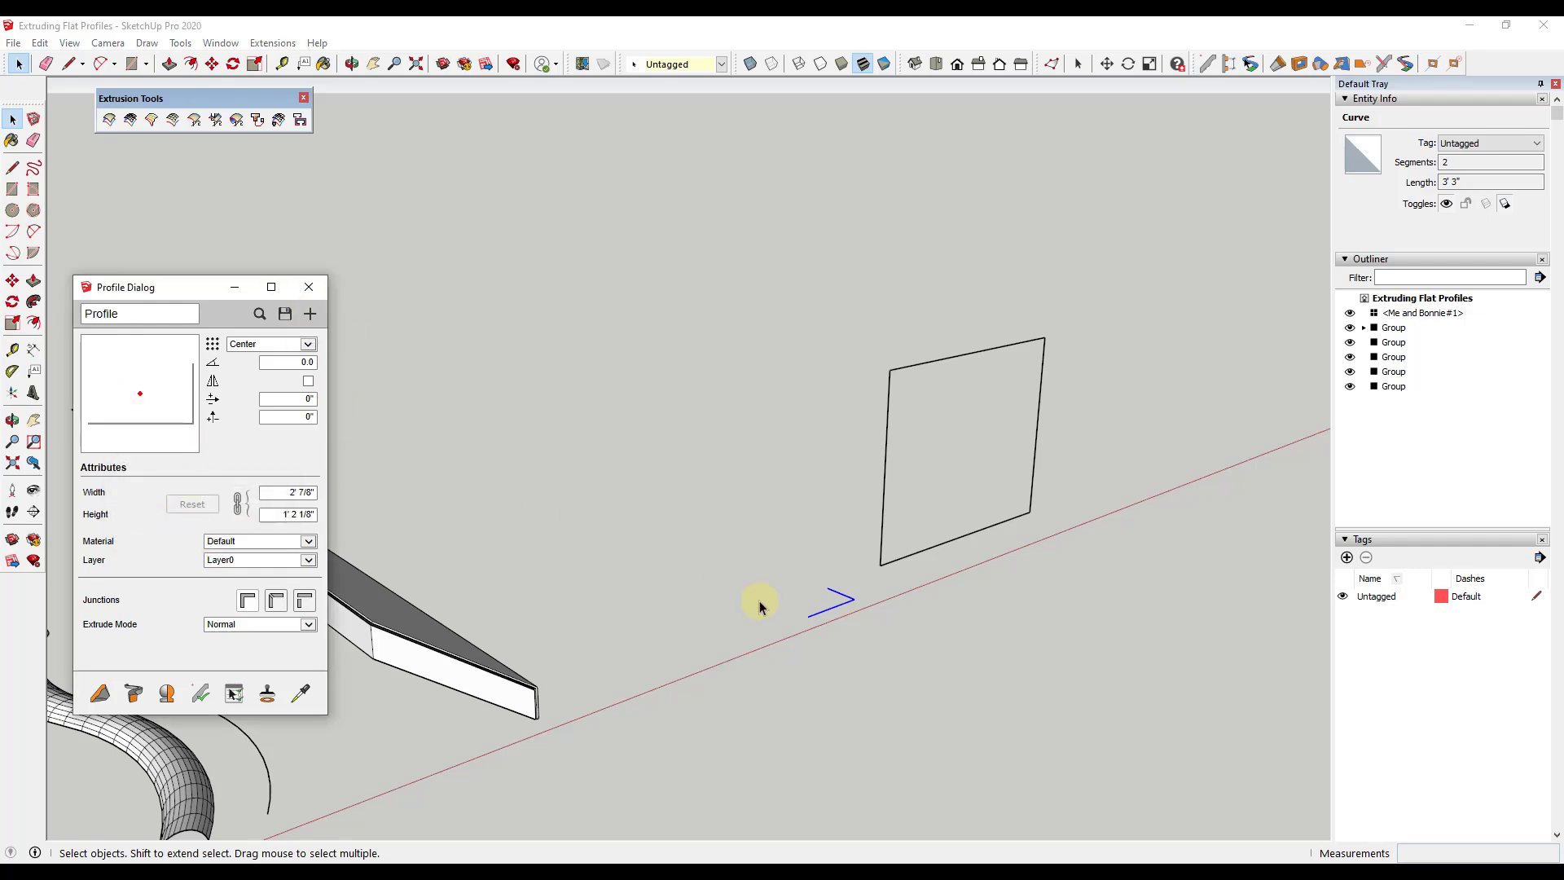
- Set the new profile's placement point to Bottom-Right, at the corner where its two lines meet
middle_drag(760, 607, 827, 692)
scroll(848, 548, up, 5)
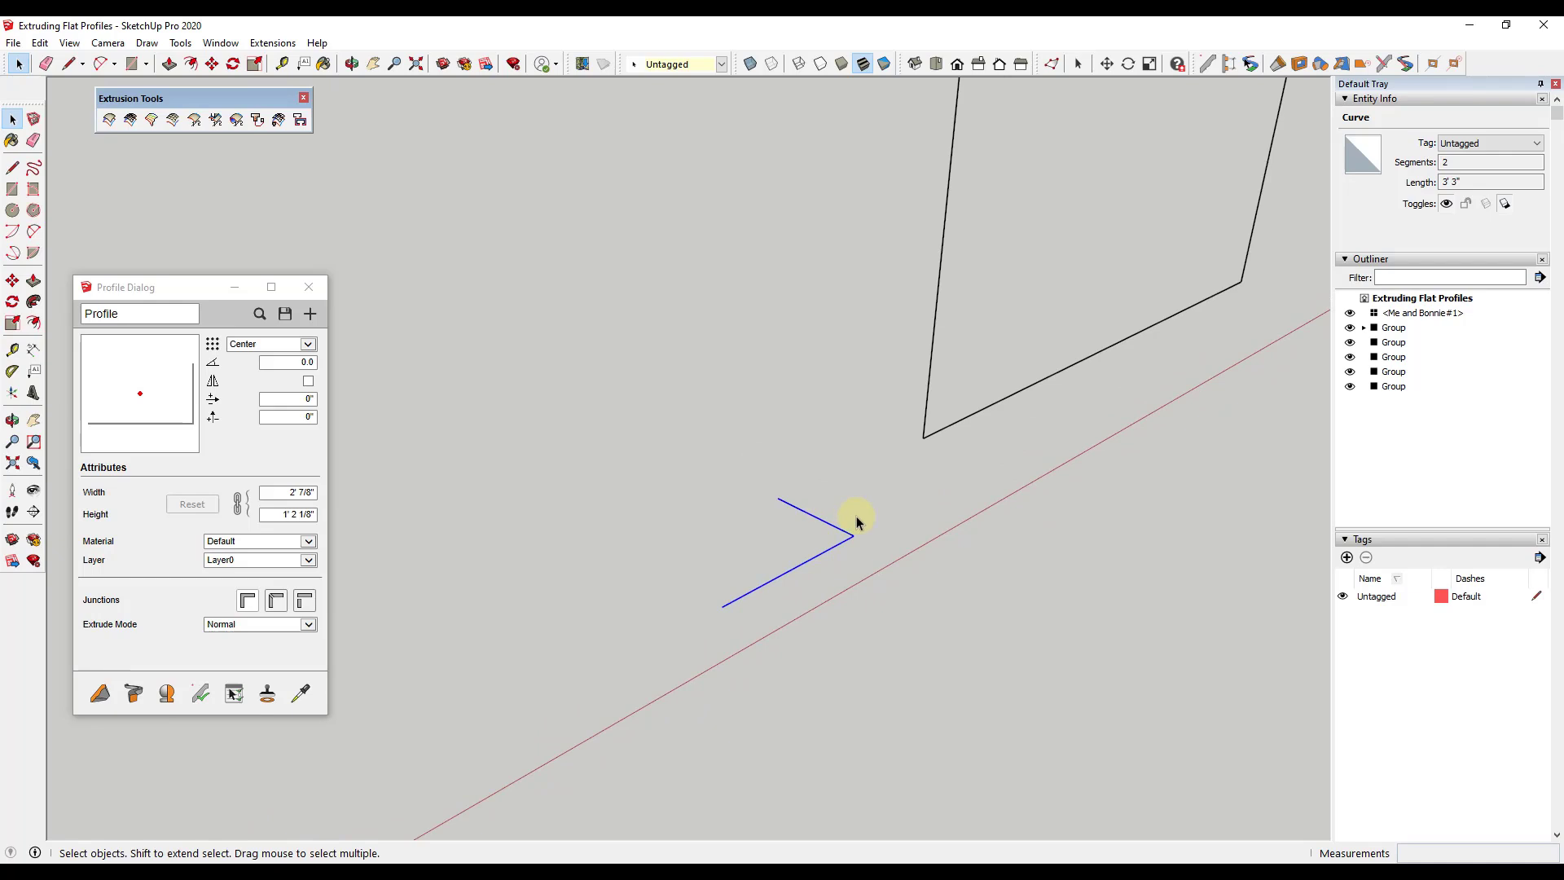
scroll(847, 526, down, 5)
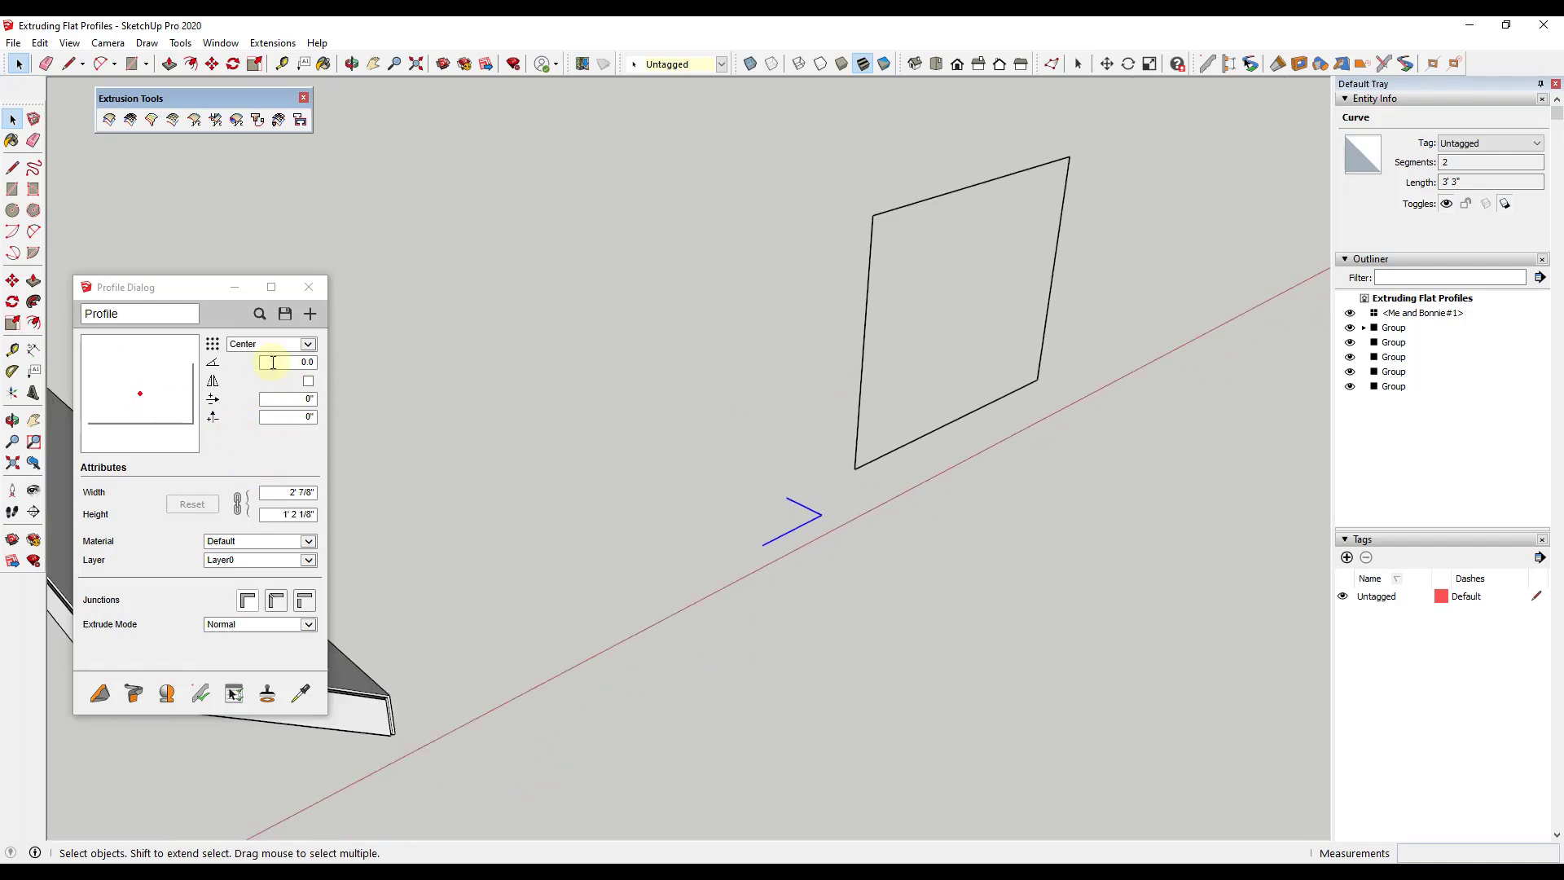
click(286, 345)
click(271, 369)
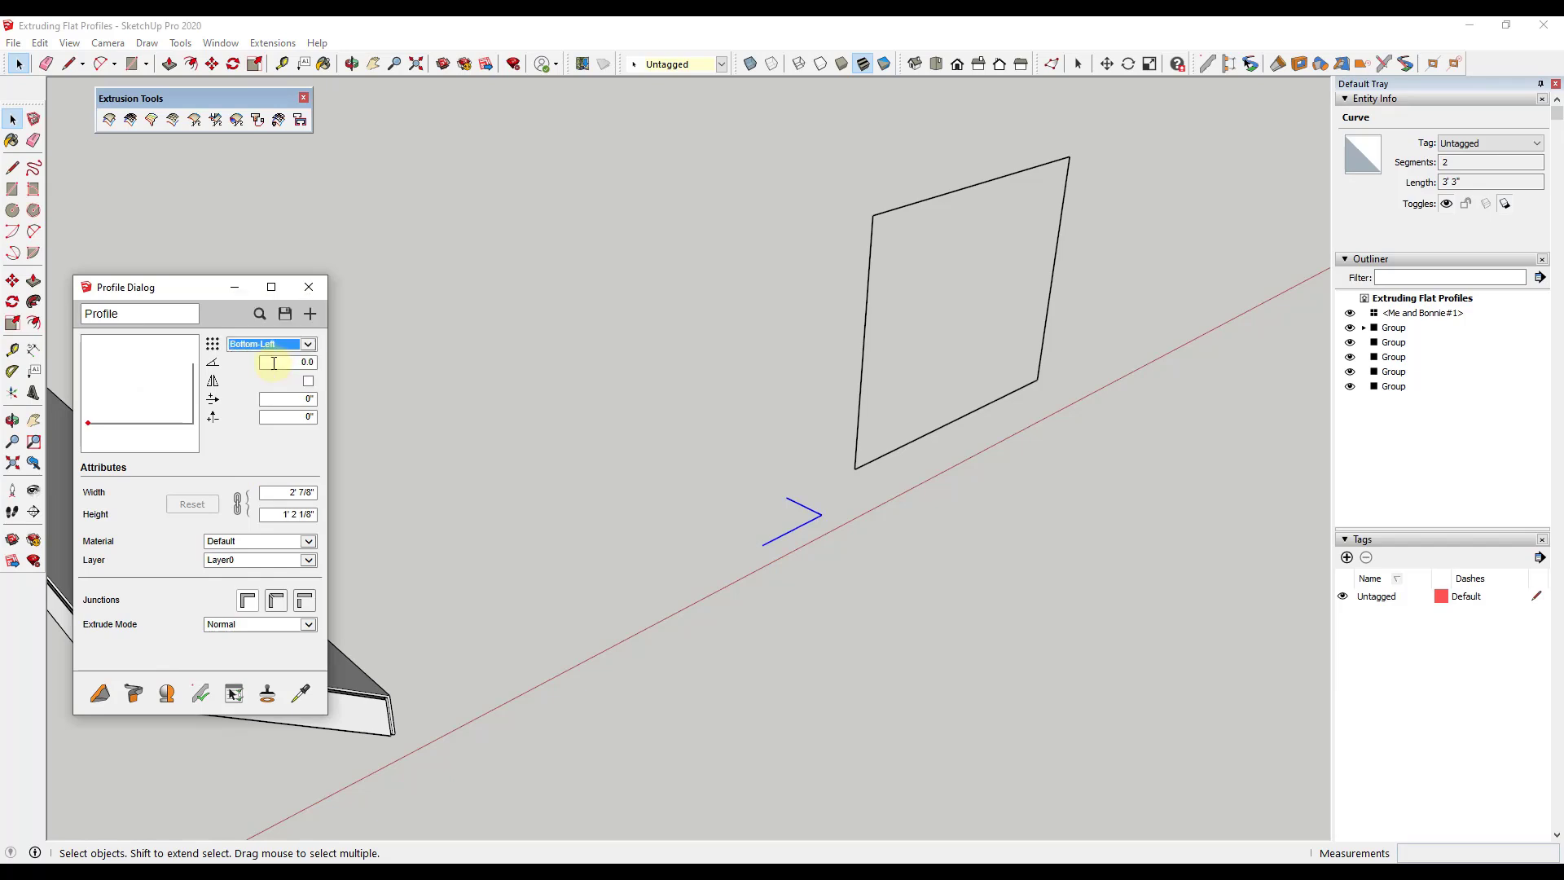
click(275, 345)
click(275, 366)
- Build the open V-shaped profile along the rectangle's four edges to form a mitred frame
middle_drag(888, 513, 1057, 452)
drag(786, 124, 1100, 481)
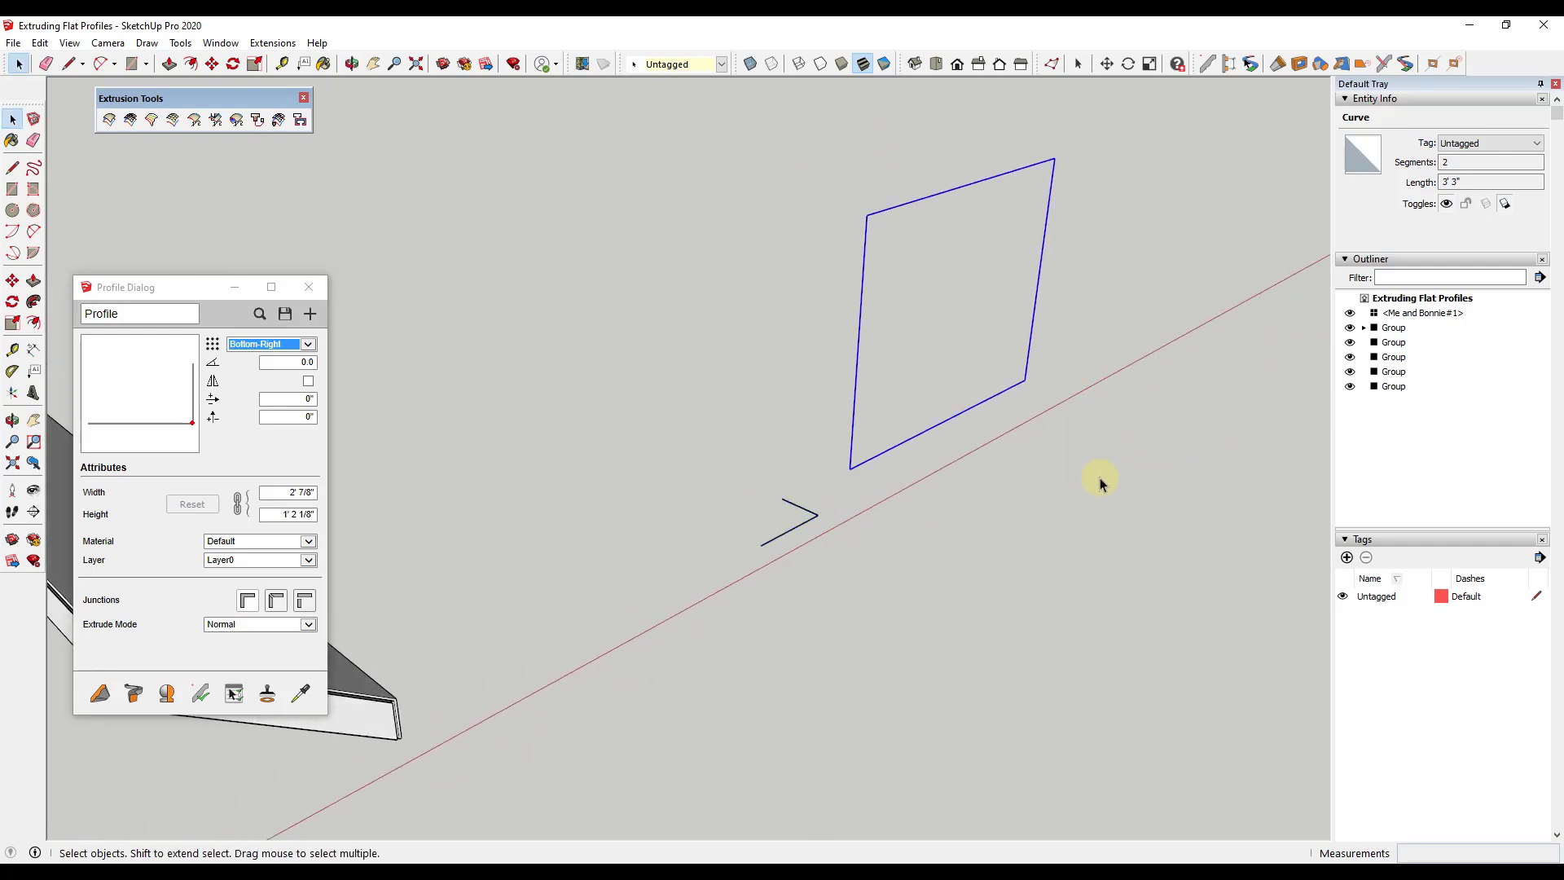
click(135, 693)
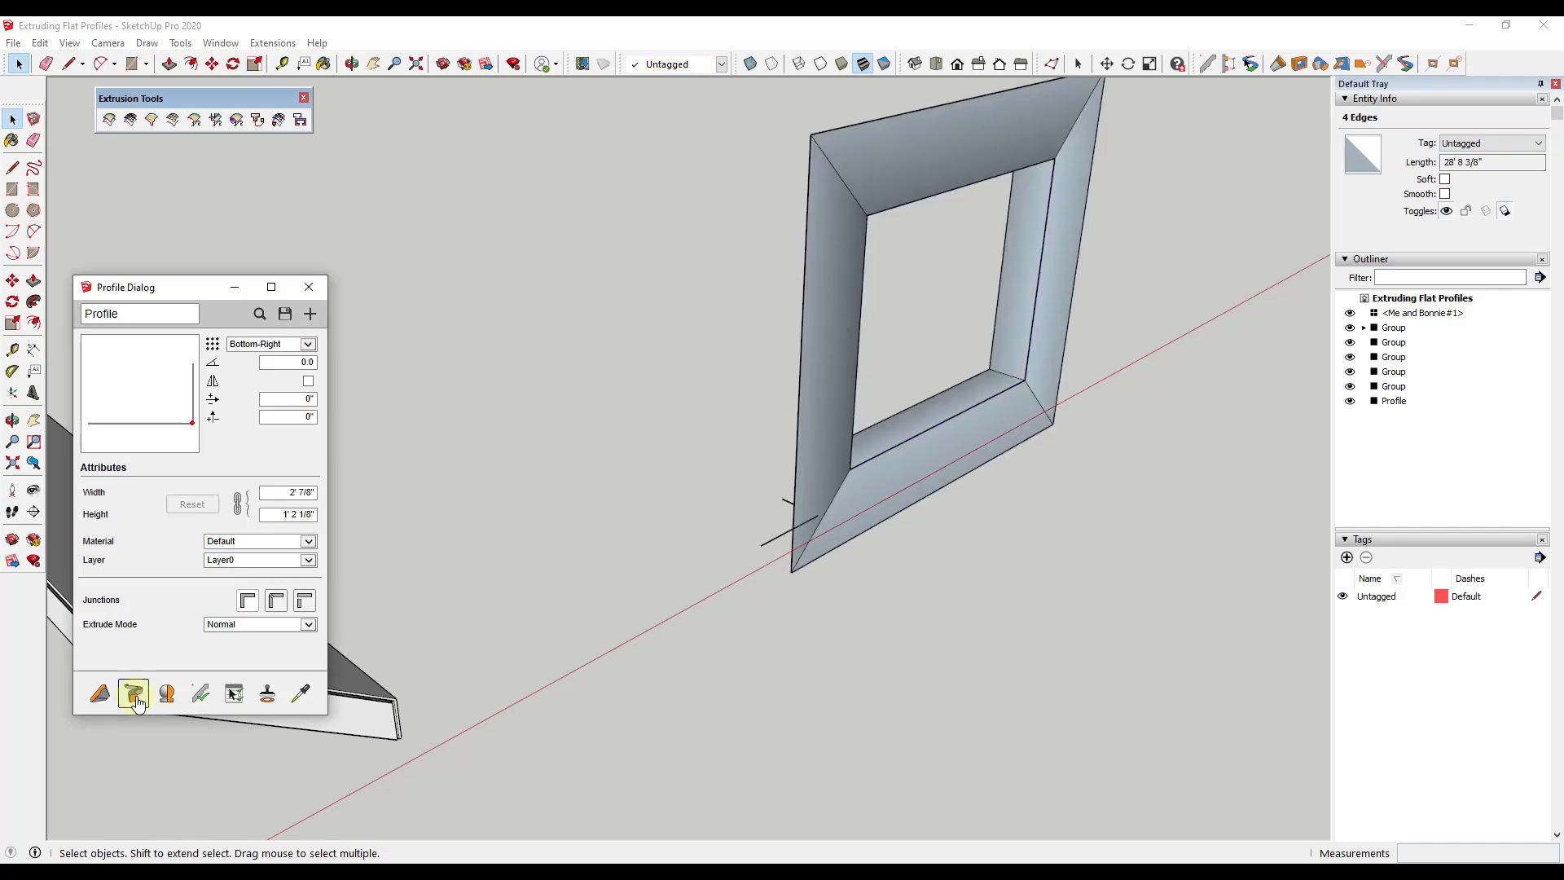
click(708, 370)
middle_drag(708, 370, 796, 364)
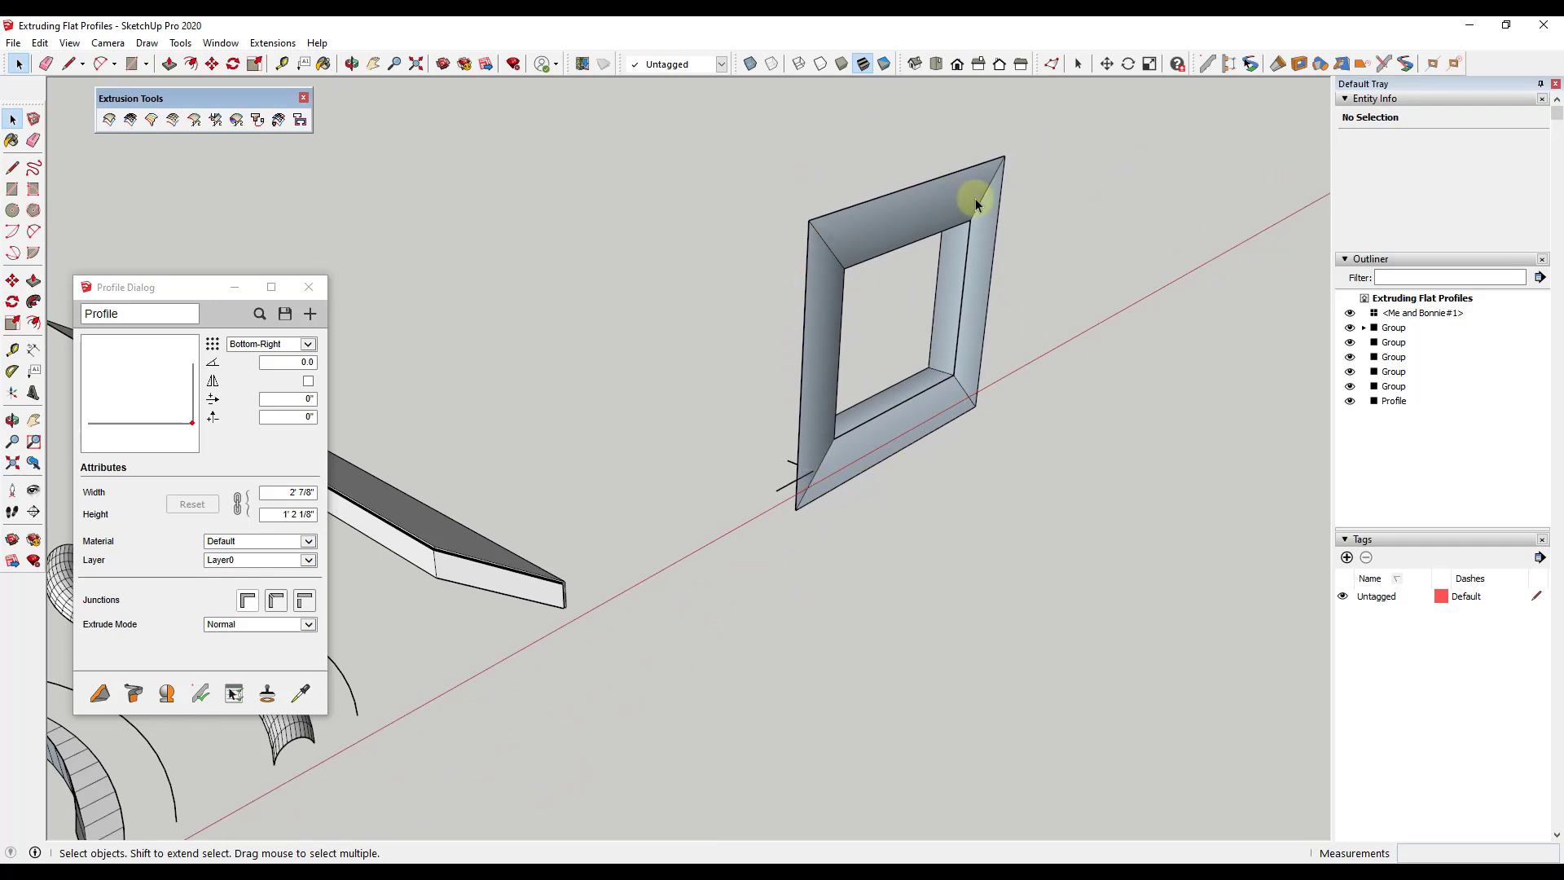
scroll(952, 355, down, 3)
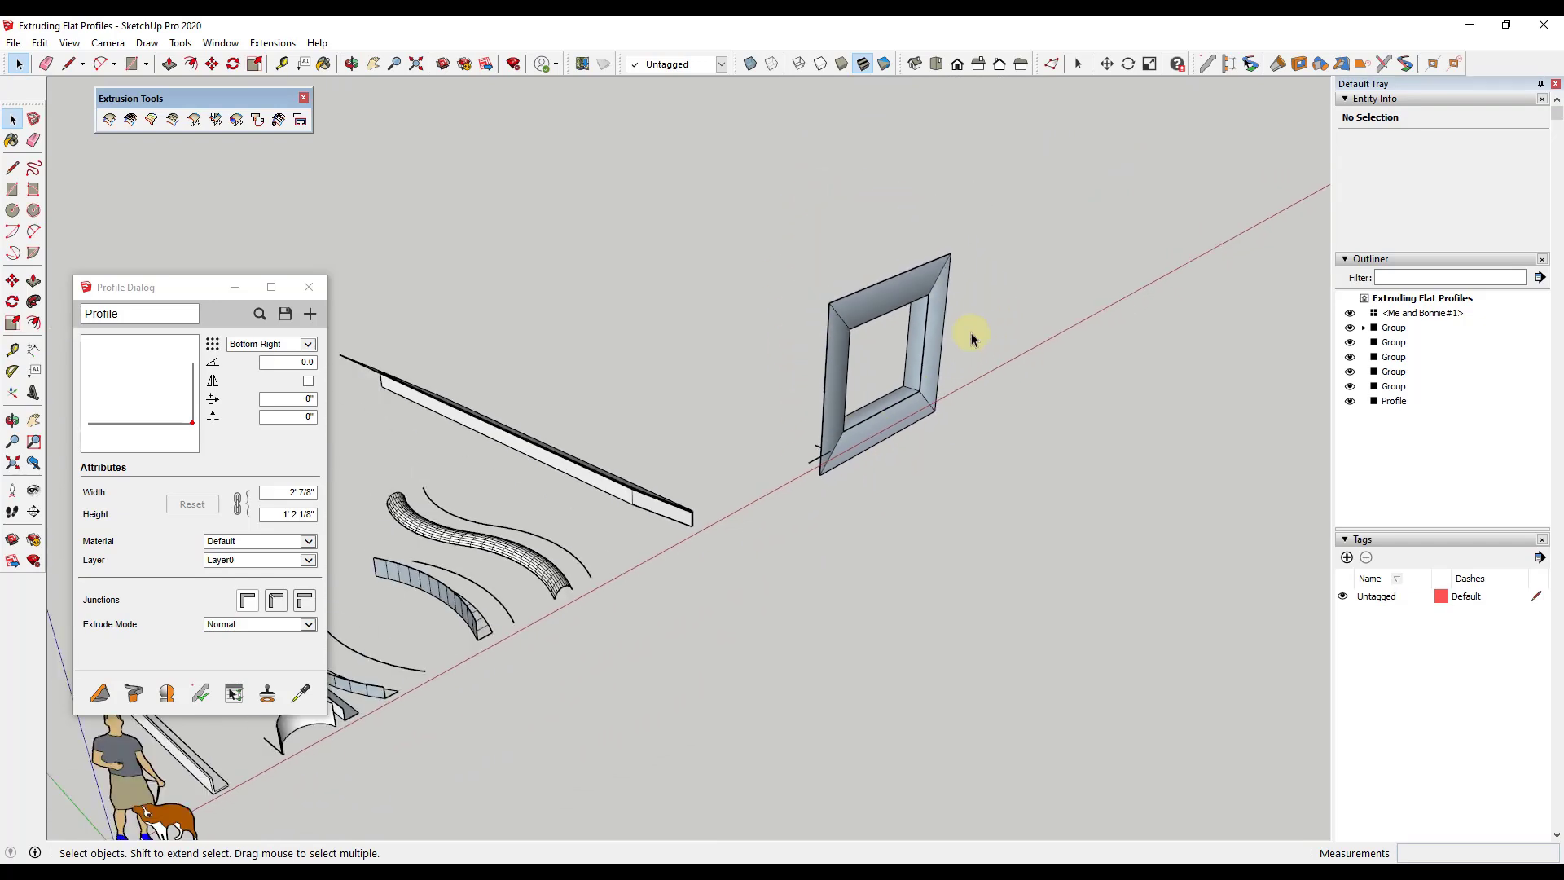
- Draw a winding open path of connected tangent arcs beyond the rectangular frame, ending in one large loop
scroll(1114, 275, up, 2)
shift+middle_drag(1083, 300, 793, 412)
scroll(992, 365, down, 3)
middle_drag(992, 364, 950, 513)
key(a)
click(943, 513)
click(905, 462)
click(943, 466)
click(904, 462)
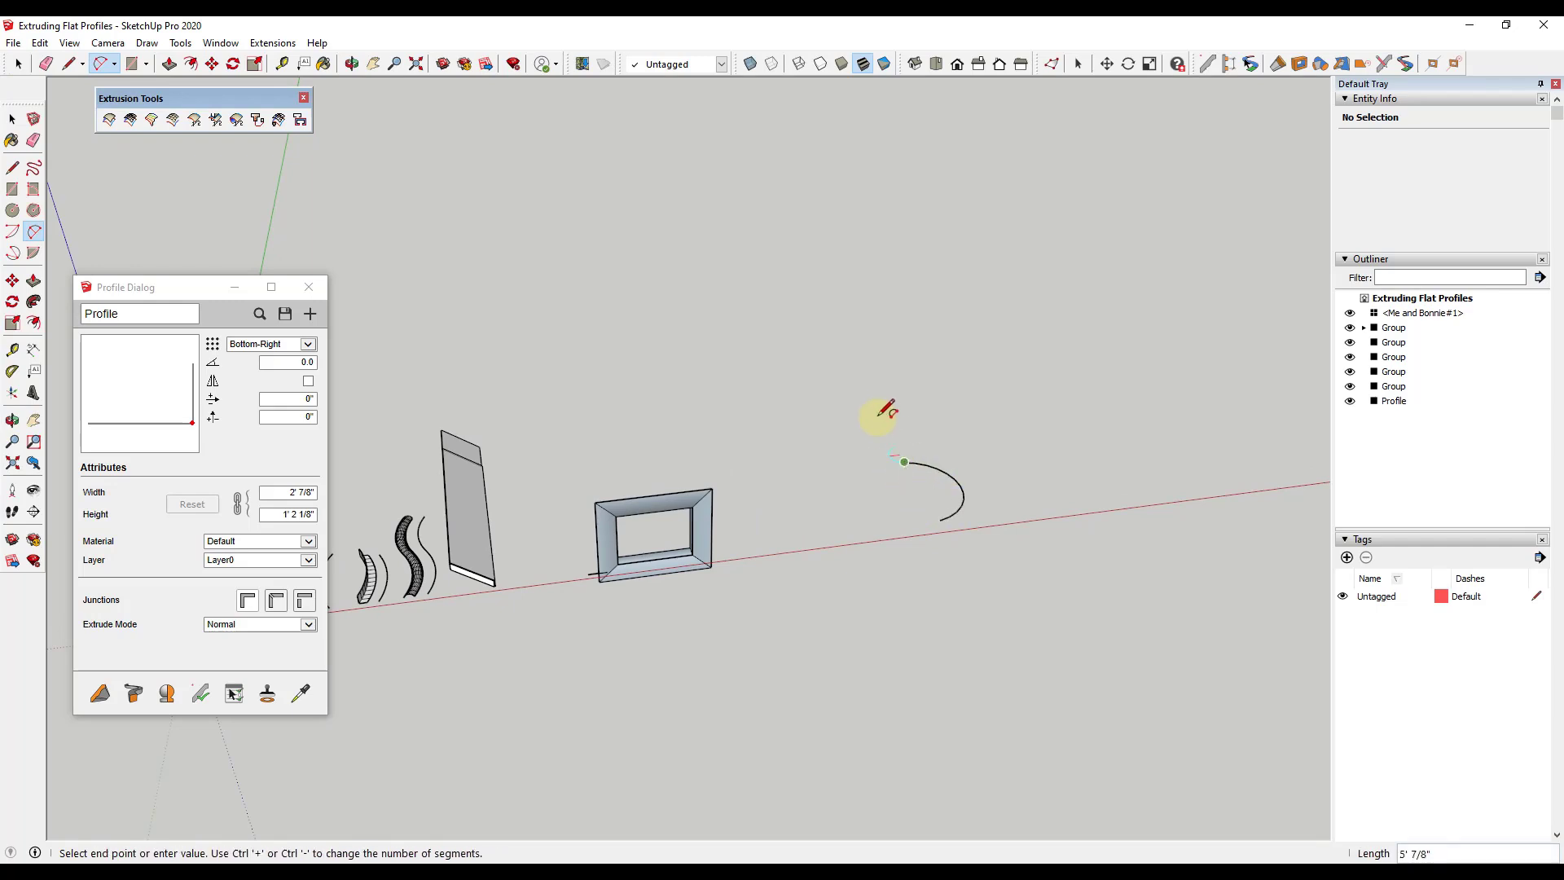
double_click(941, 358)
double_click(1131, 291)
double_click(1151, 407)
key(o)
drag(1083, 384, 1120, 515)
key(space)
- Select the whole winding arc path and build the V-shaped profile along it
scroll(1170, 499, down, 2)
scroll(1152, 461, up, 3)
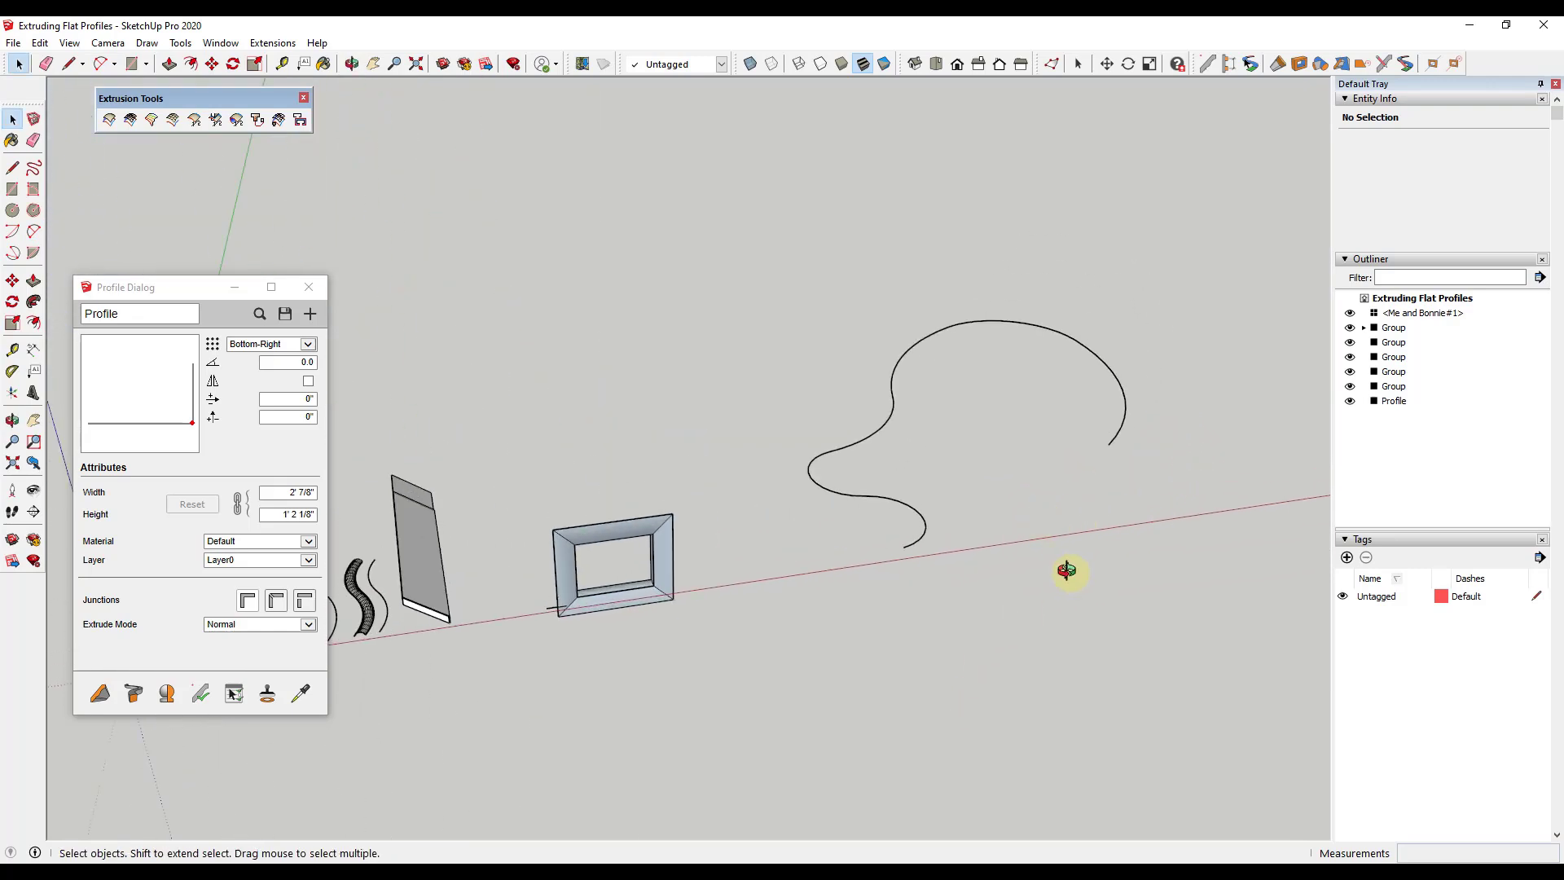
middle_drag(1077, 574, 988, 600)
drag(743, 254, 1332, 655)
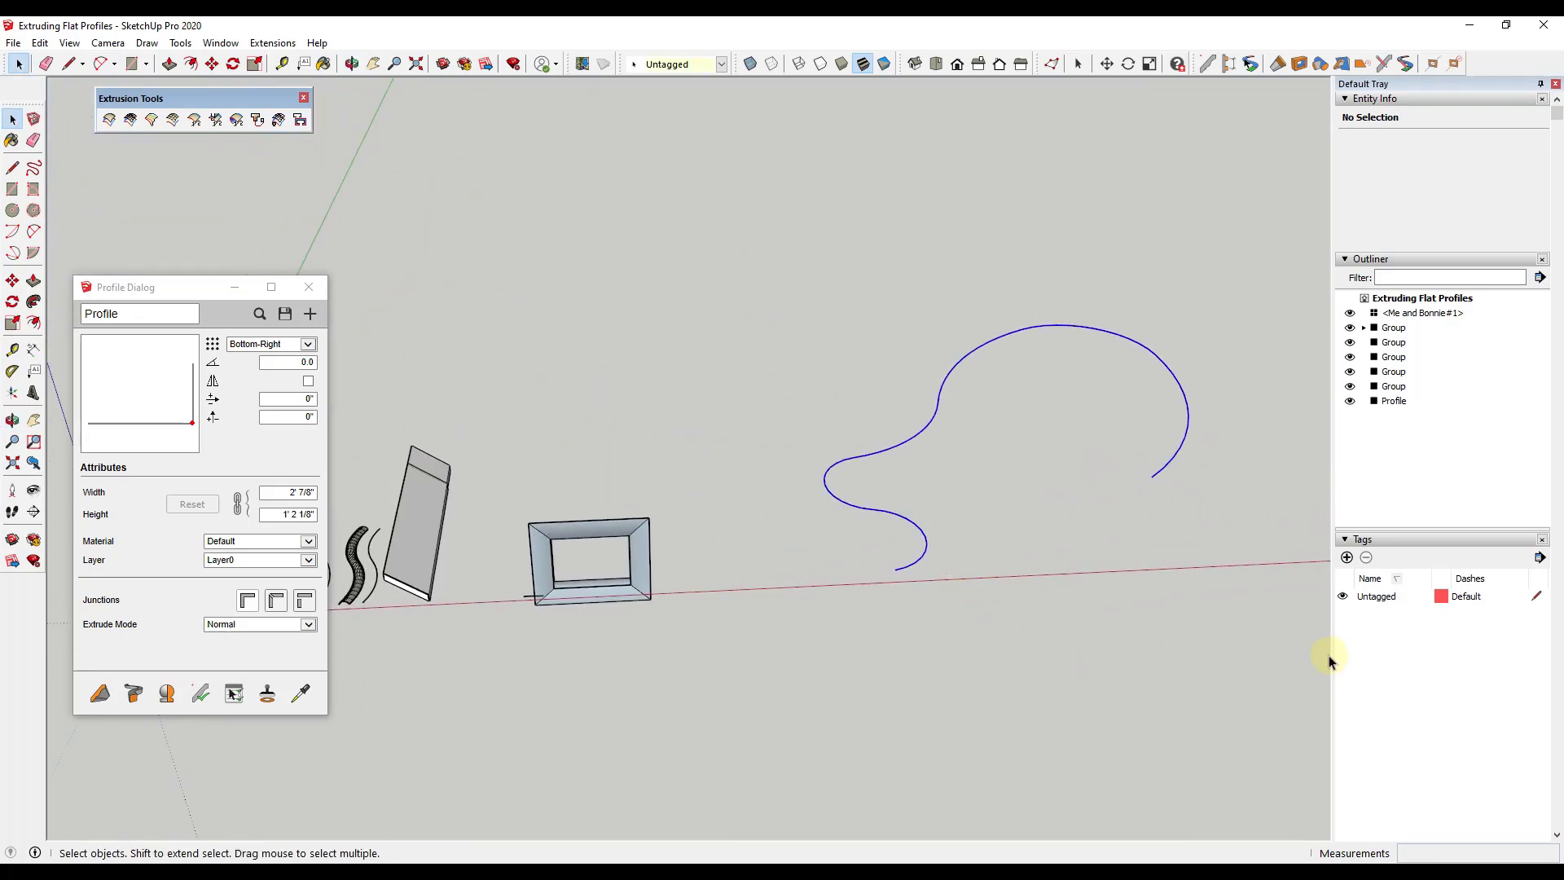
click(130, 700)
- Examine the curved profile extrusion from several angles, including its bends and both open ends
middle_drag(1237, 419, 1255, 492)
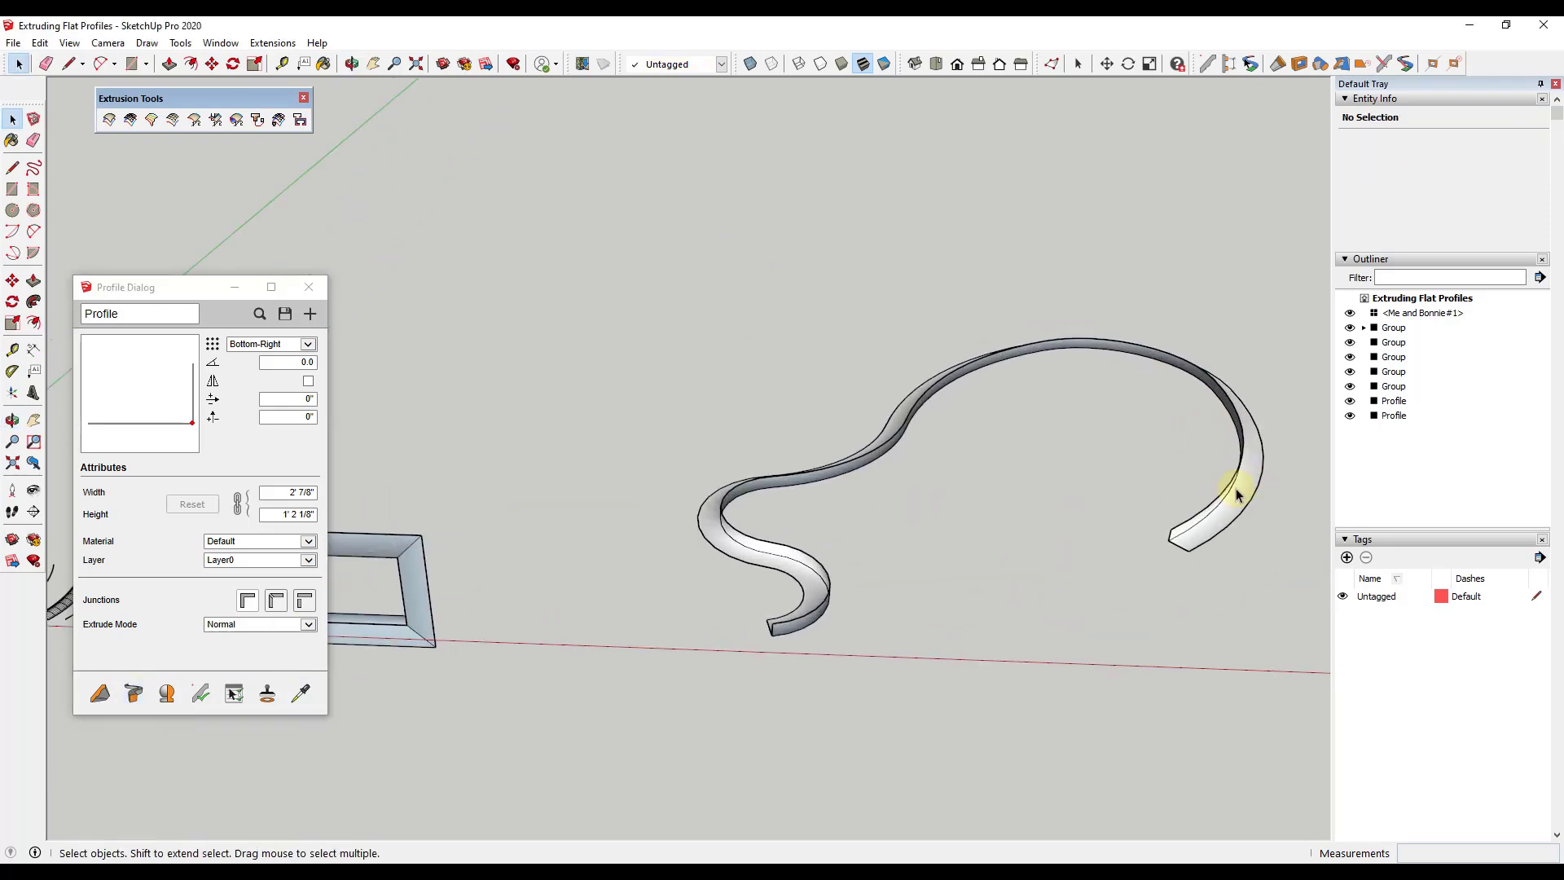
scroll(1239, 529, up, 3)
middle_drag(1225, 569, 600, 464)
scroll(1201, 562, up, 2)
scroll(1202, 562, down, 5)
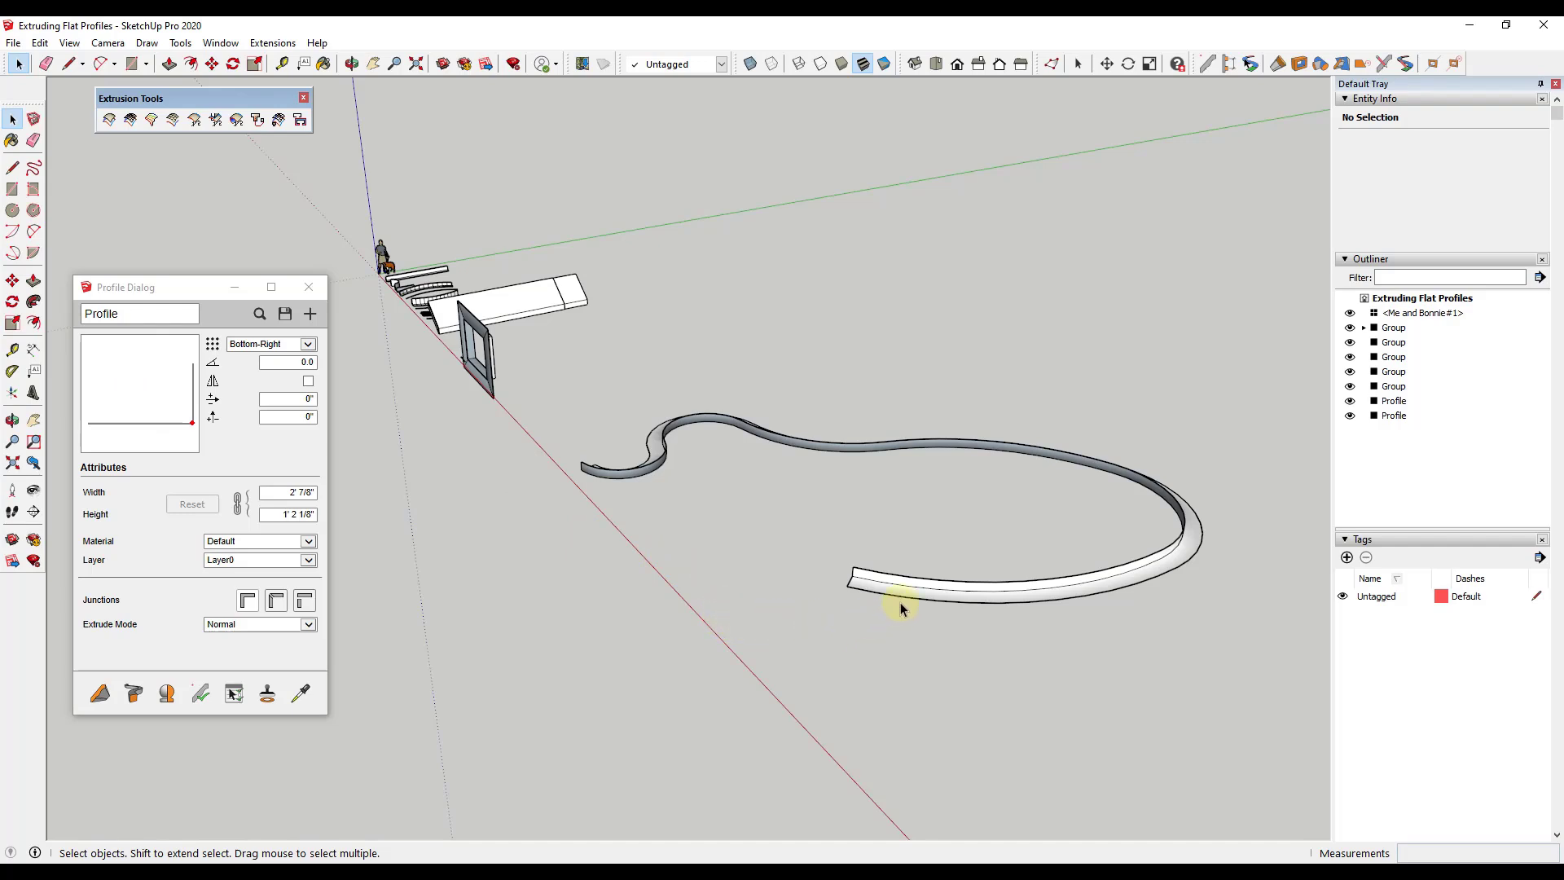
middle_drag(545, 422, 1023, 279)
scroll(705, 486, up, 3)
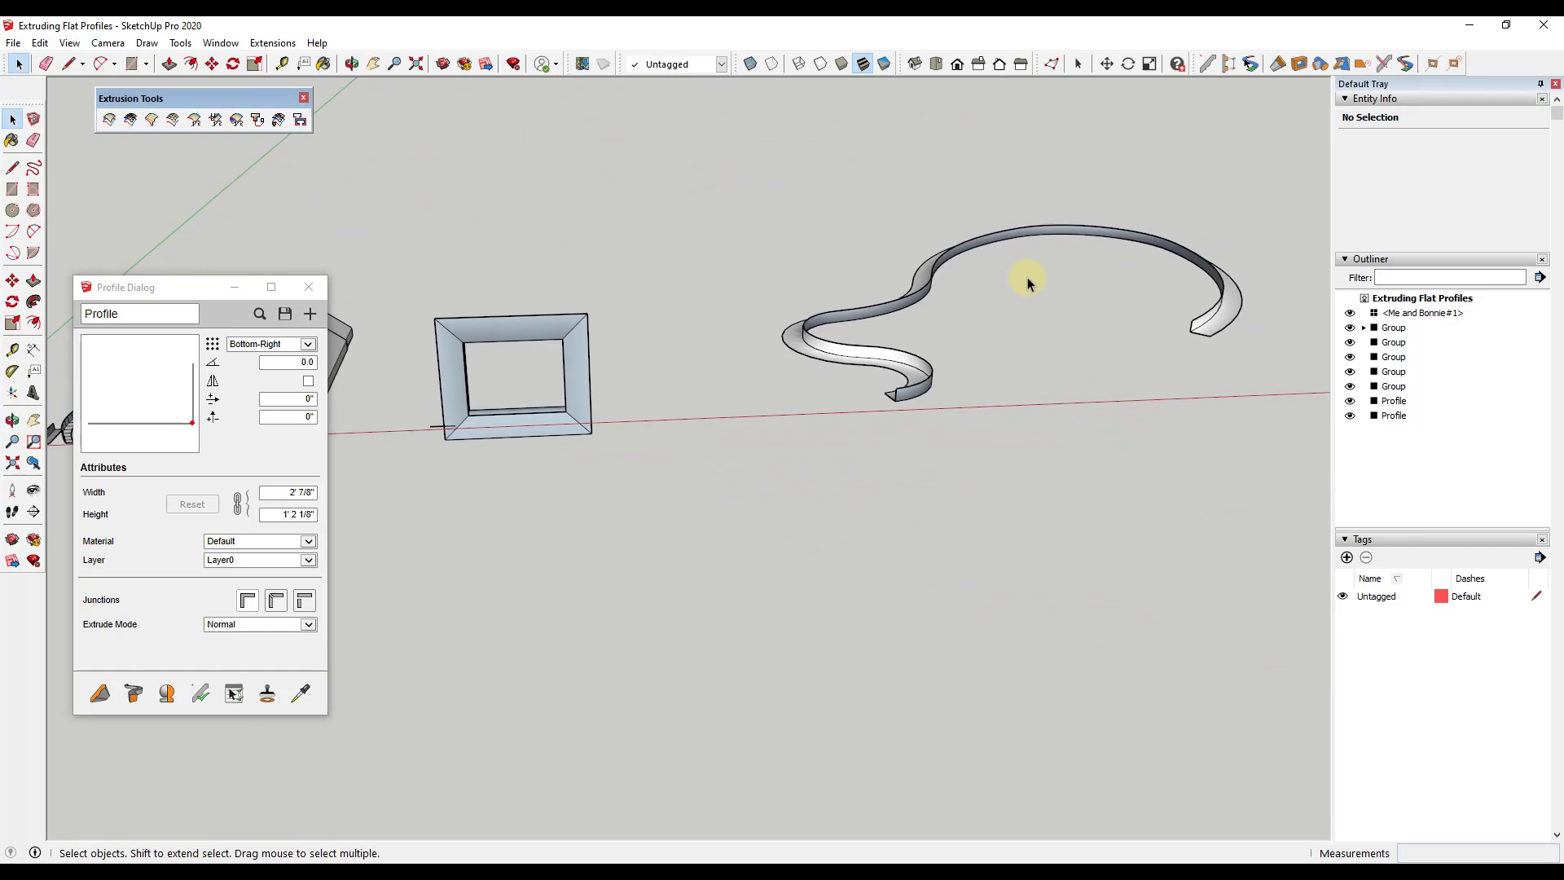
scroll(1033, 339, up, 2)
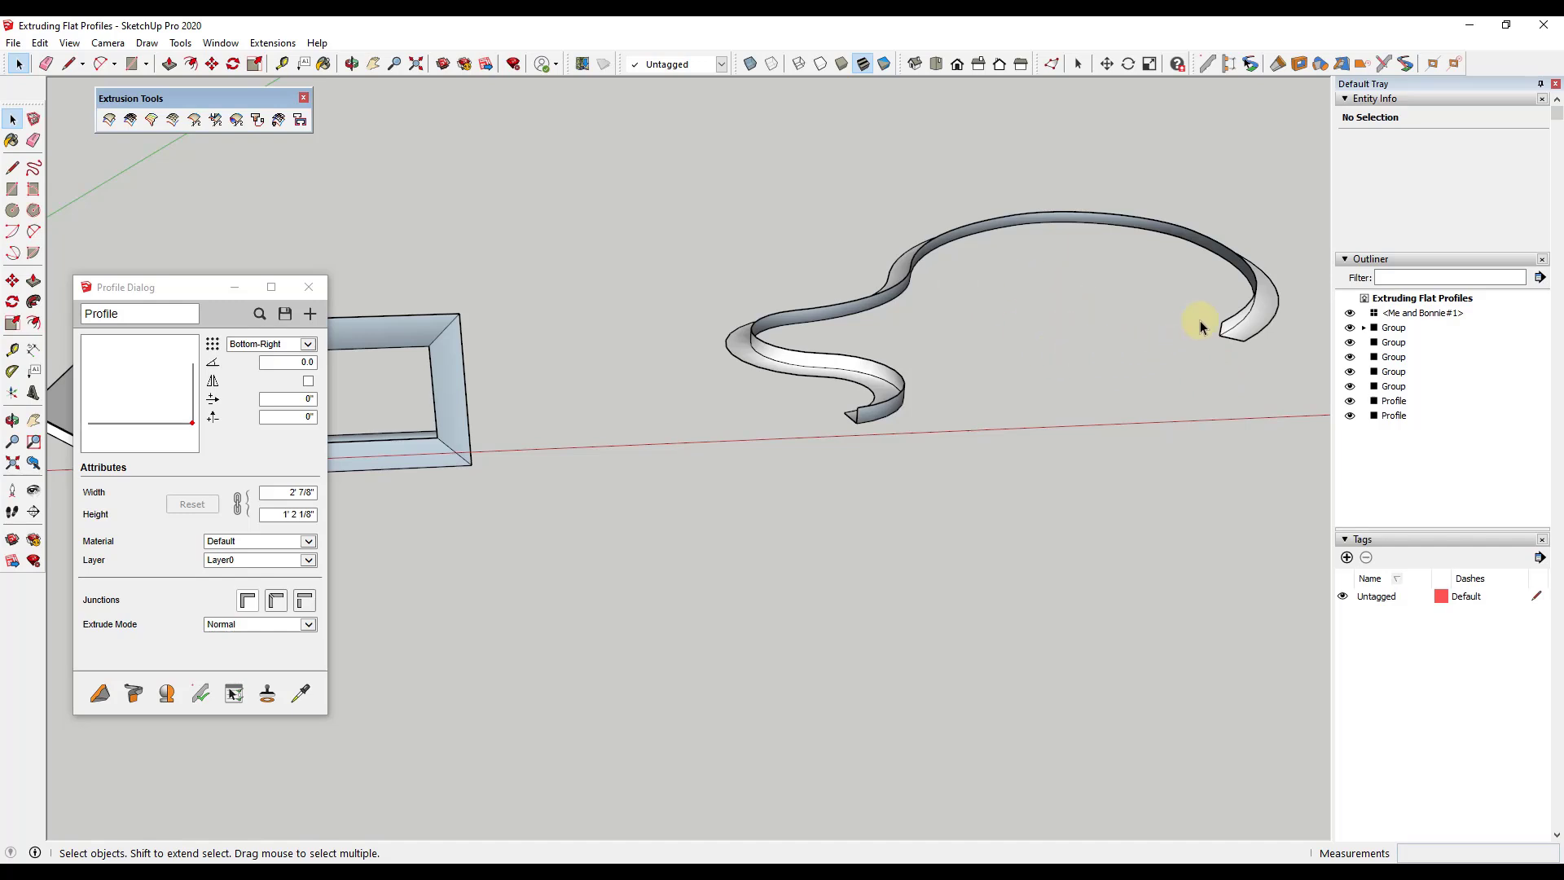
scroll(1199, 322, up, 2)
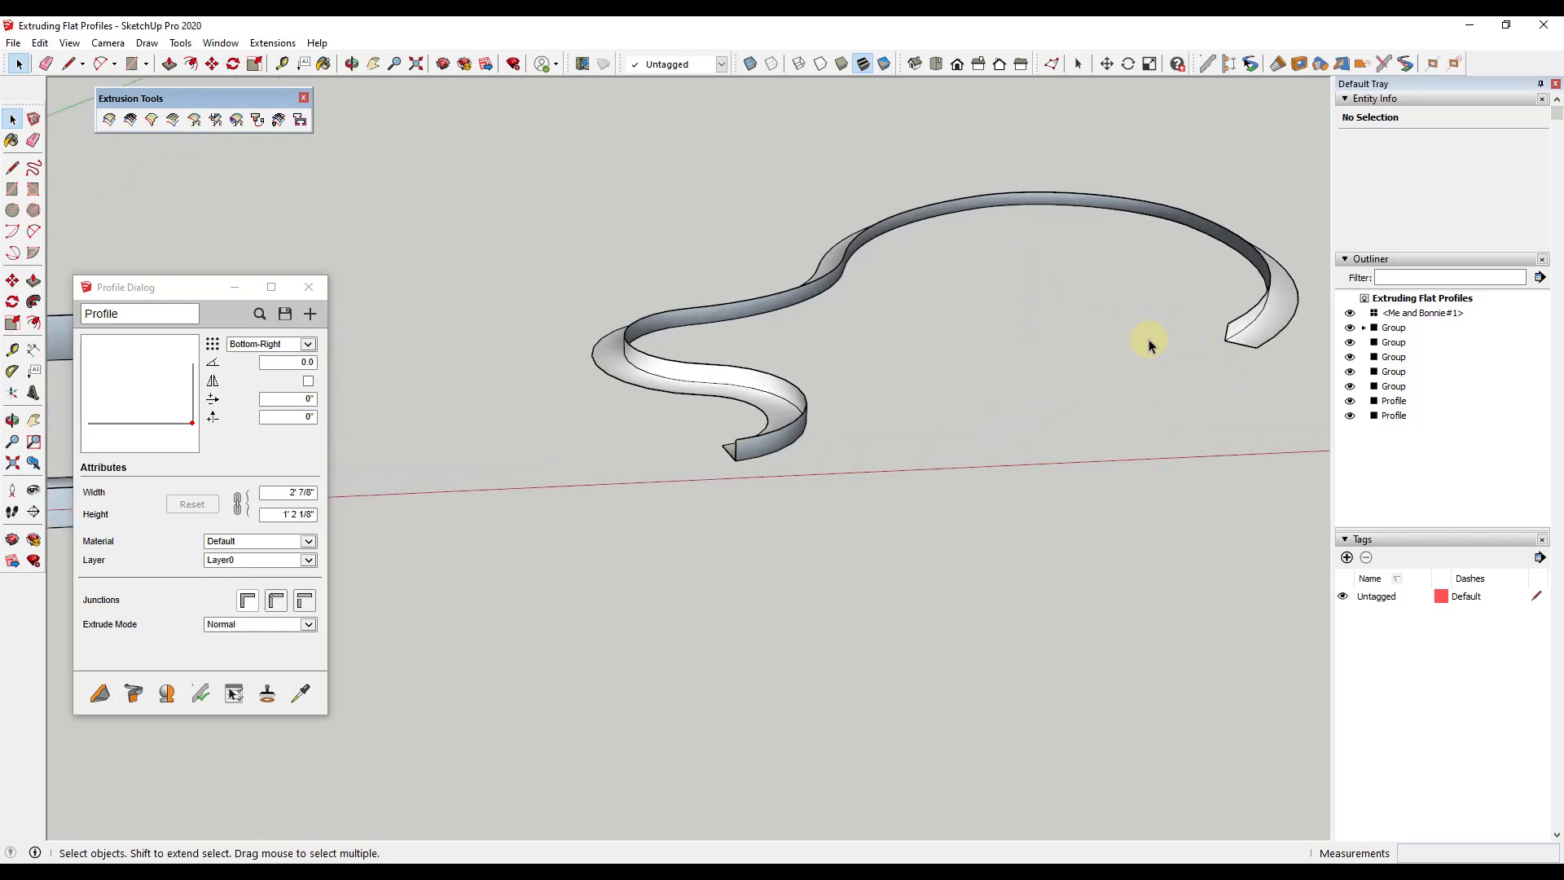
scroll(815, 399, down, 2)
scroll(803, 408, up, 4)
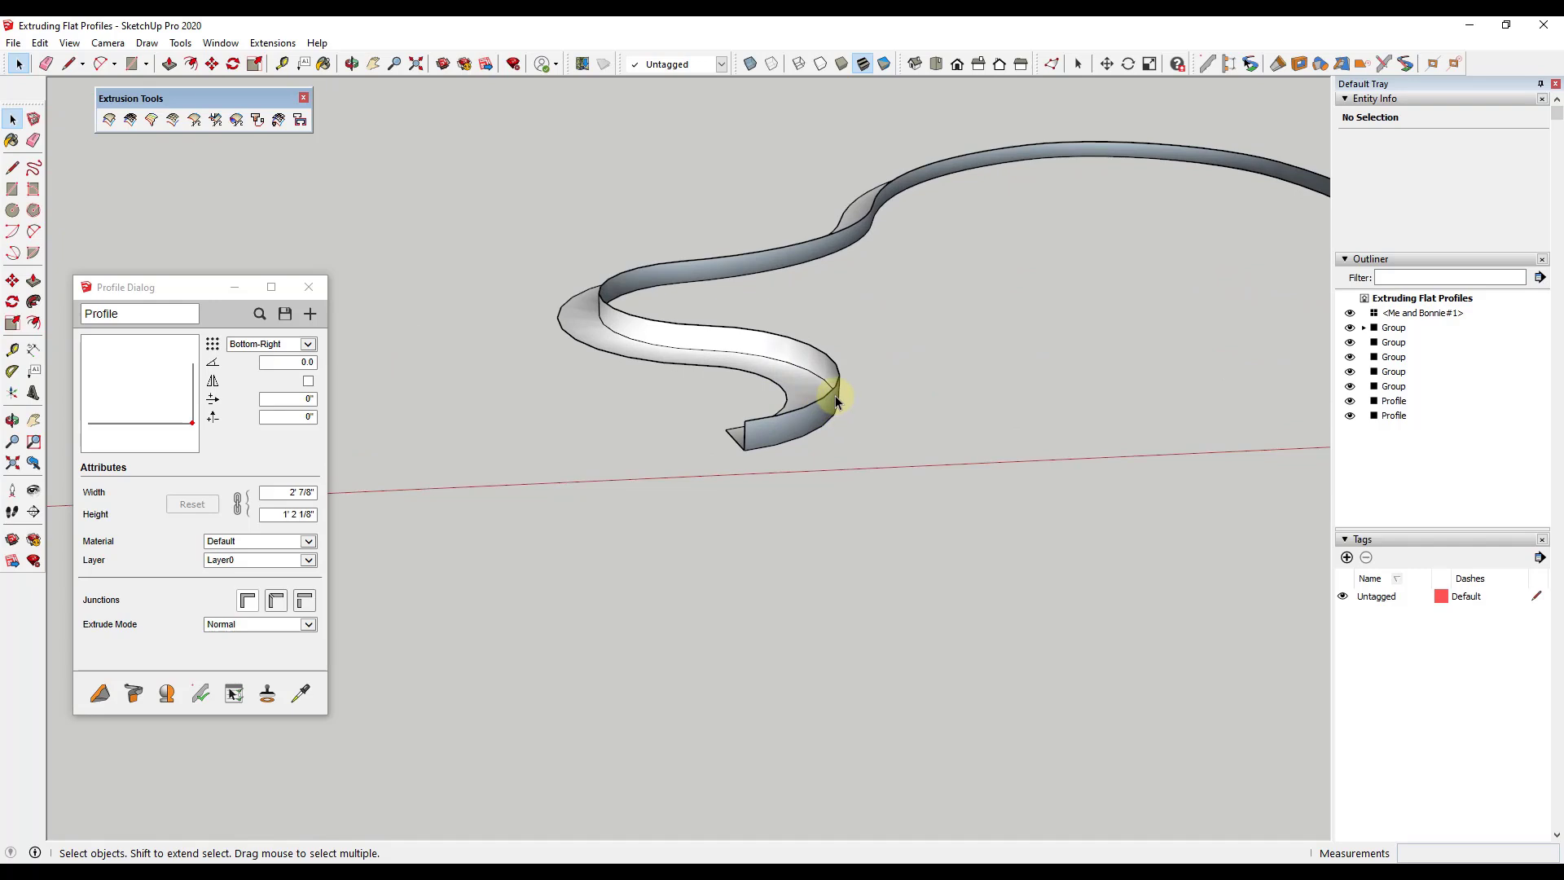
scroll(818, 416, down, 2)
scroll(766, 423, up, 2)
middle_drag(766, 424, 814, 561)
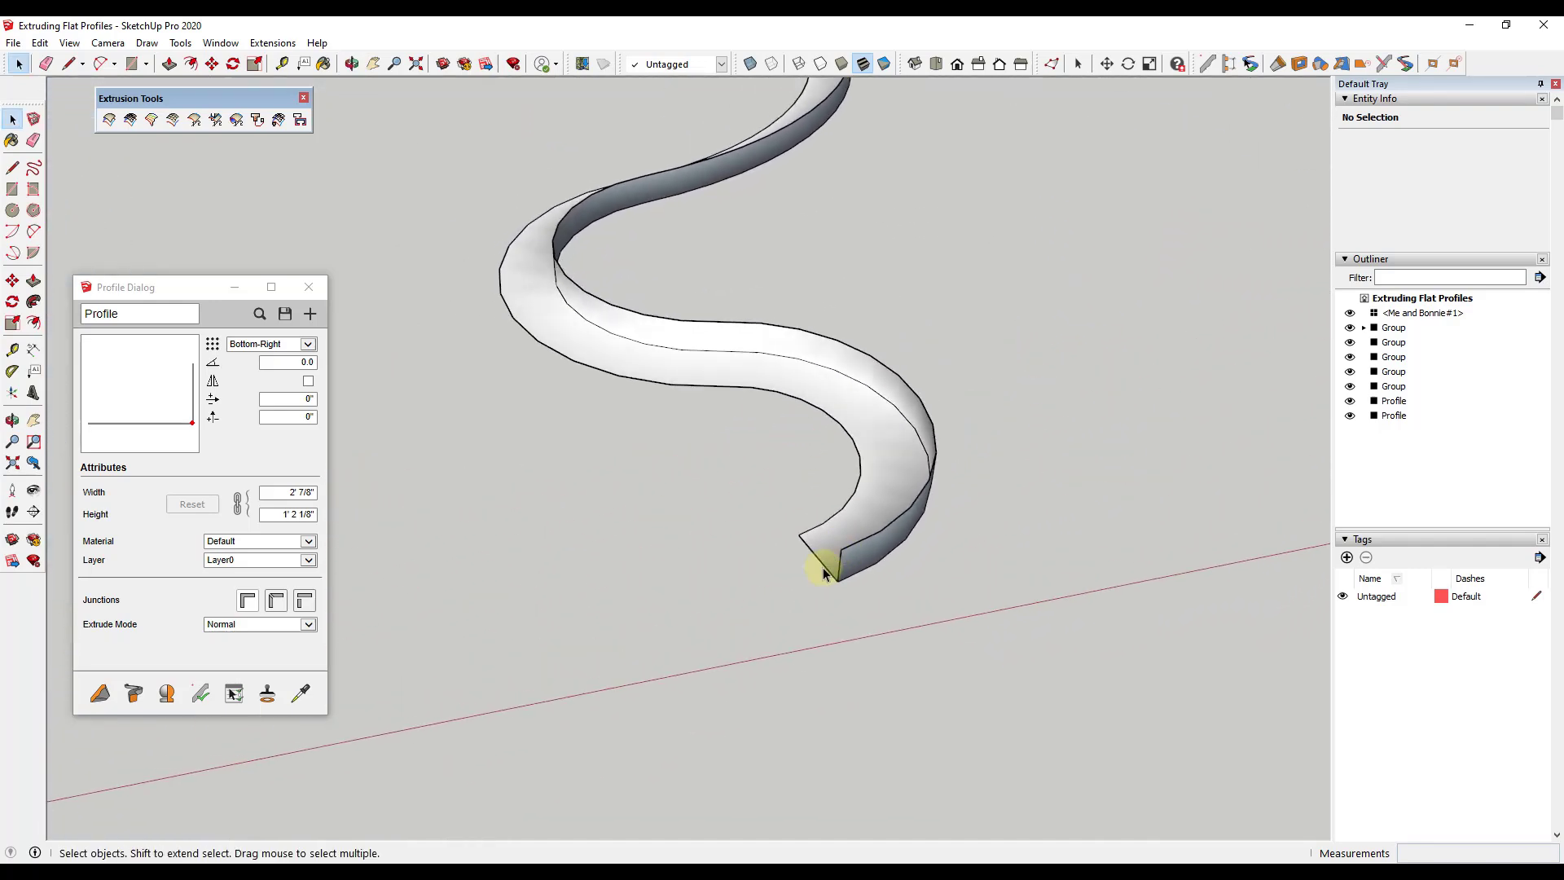
middle_drag(642, 366, 986, 189)
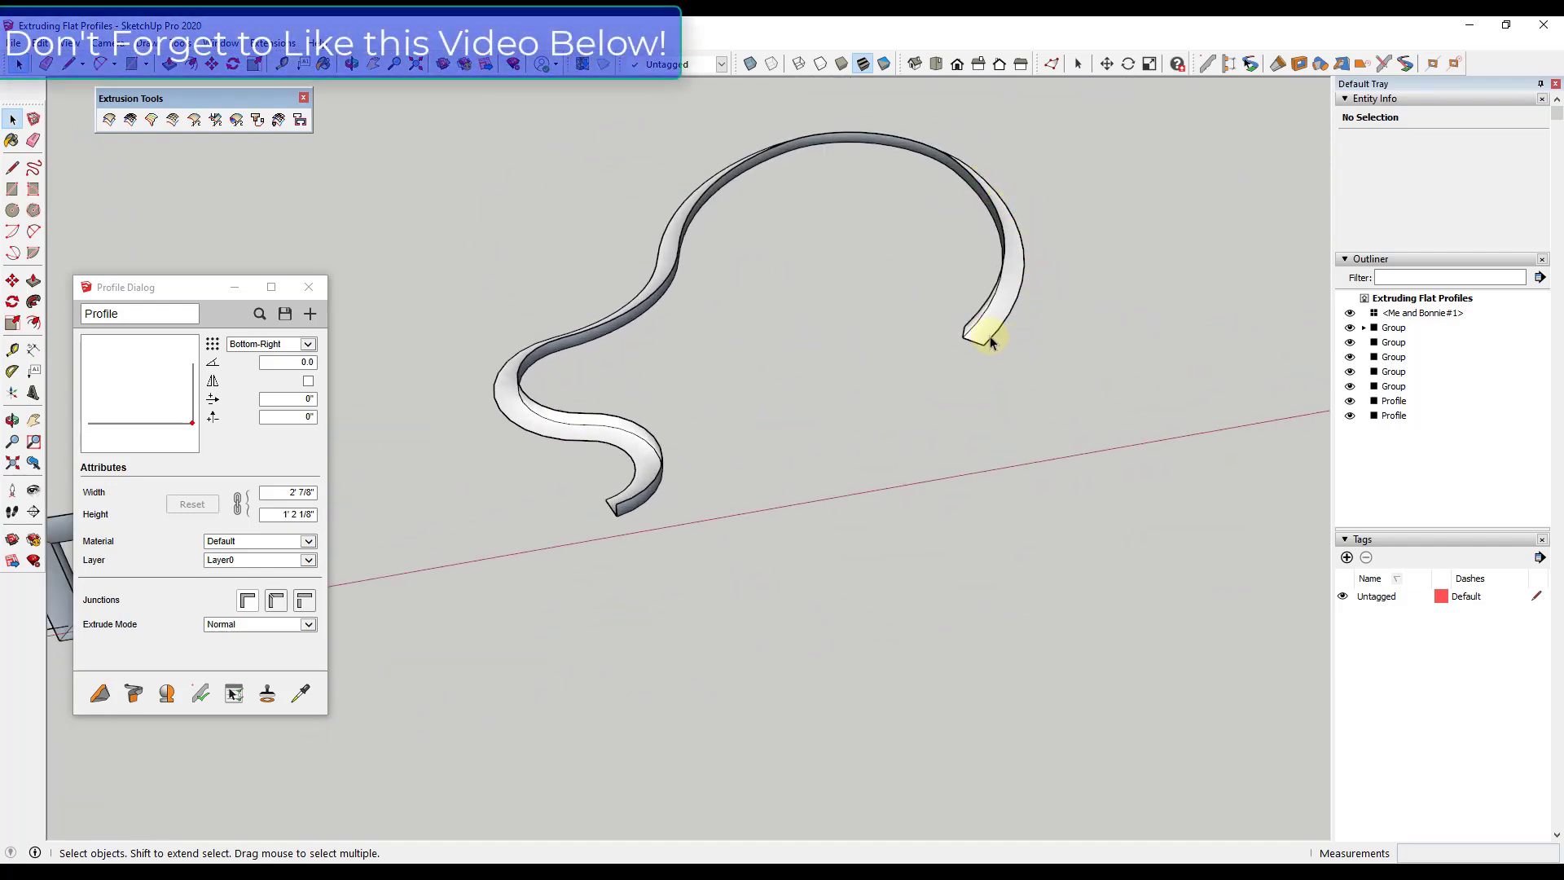
scroll(1001, 346, up, 5)
middle_drag(981, 342, 1077, 338)
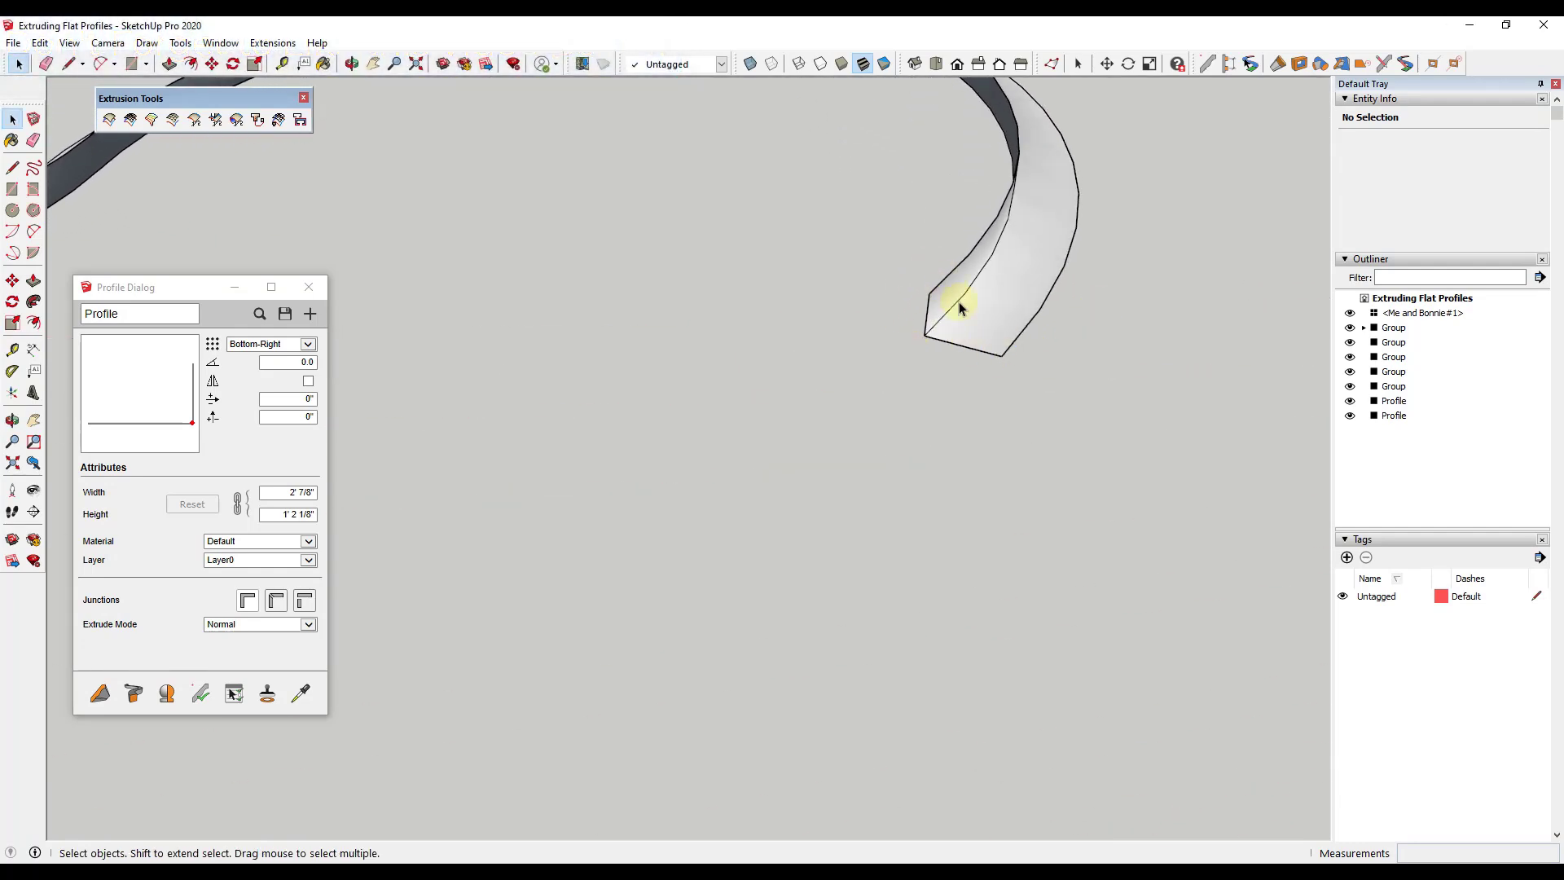
scroll(953, 299, down, 8)
scroll(847, 388, down, 5)
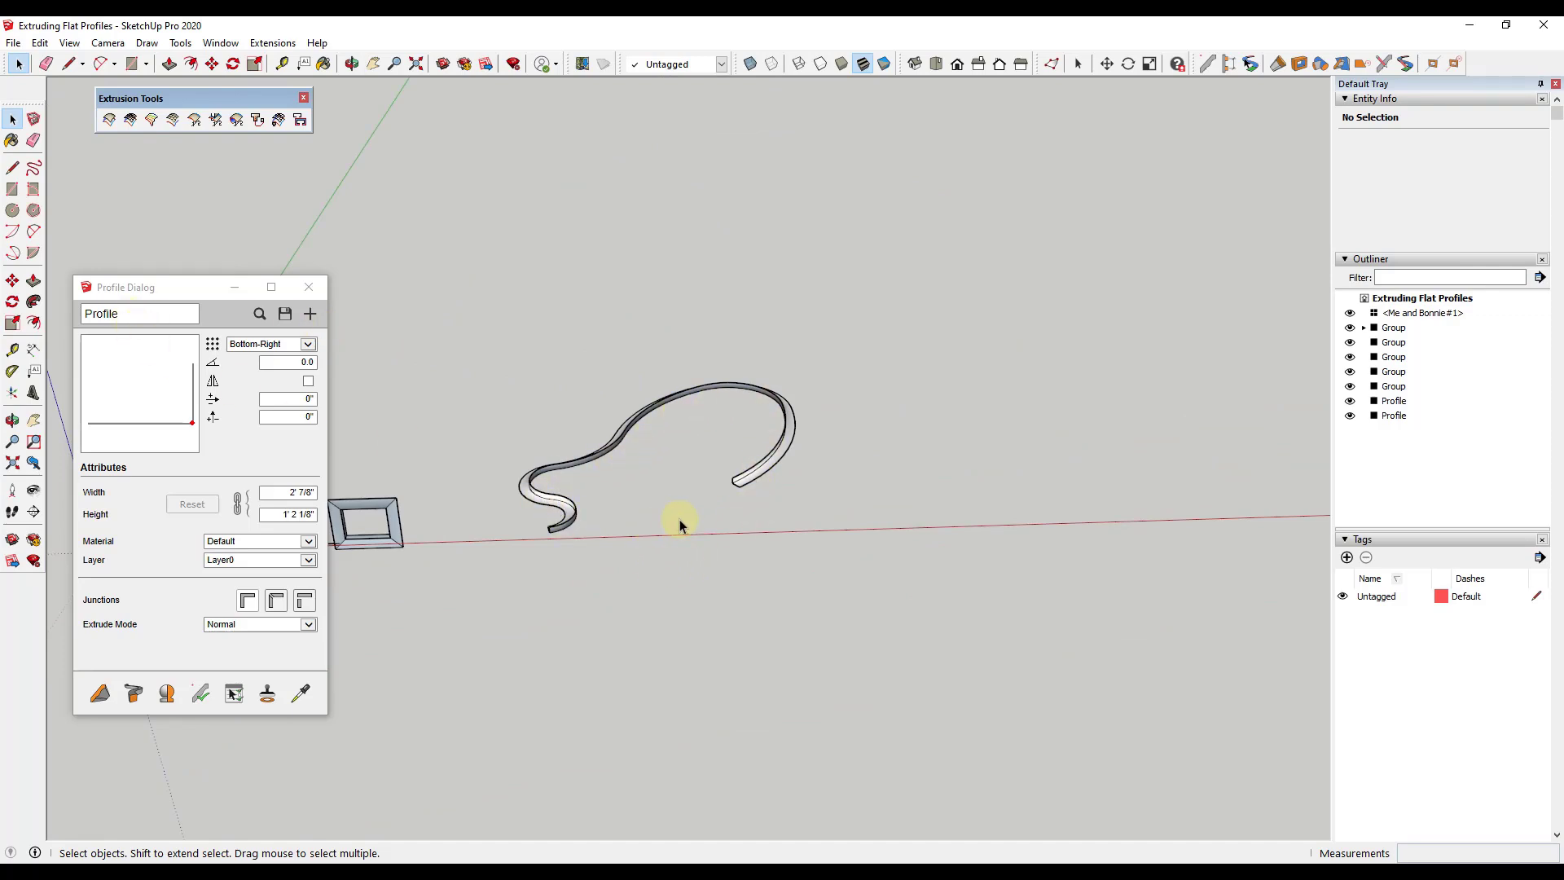
scroll(705, 536, down, 3)
- Close the profile dialog, dock the Extrusion Tools toolbar and float the Vertex Tools toolbar over the model
click(308, 286)
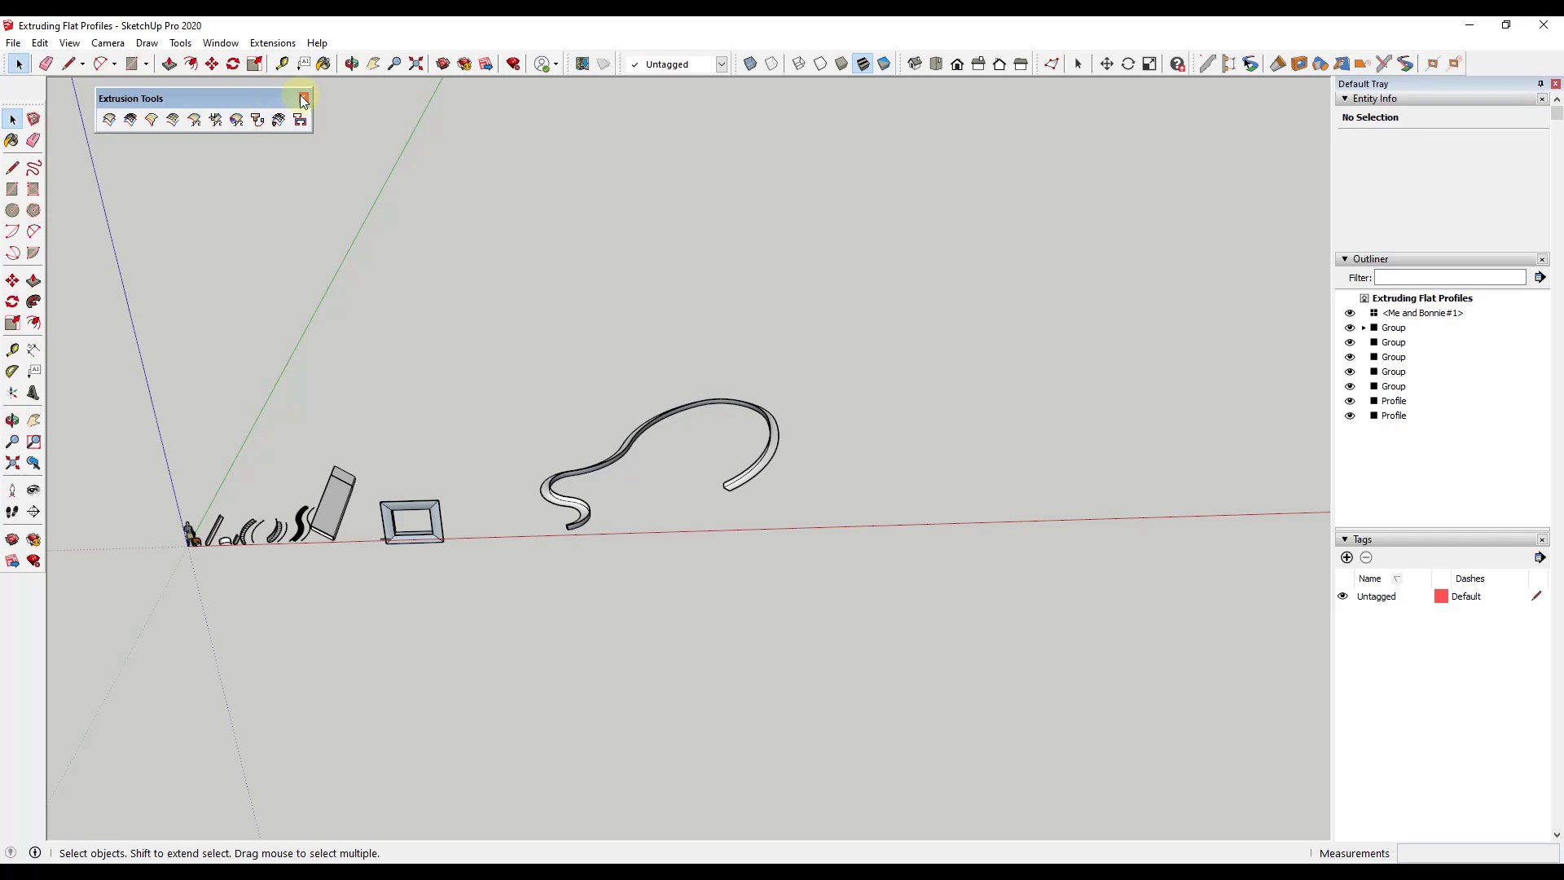
drag(242, 106, 10, 657)
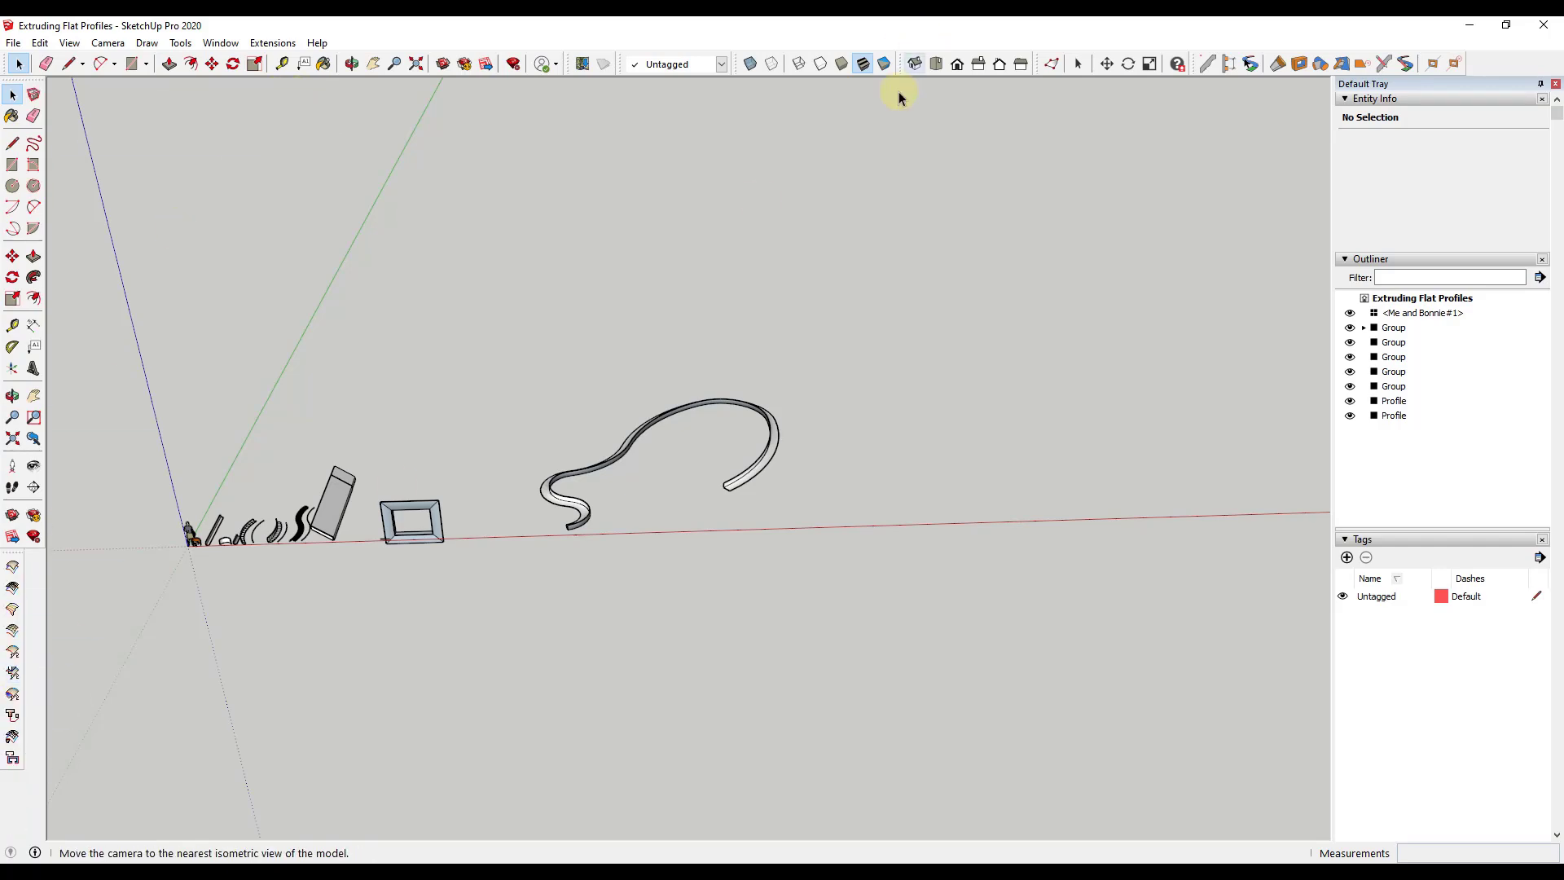
drag(1037, 63, 154, 146)
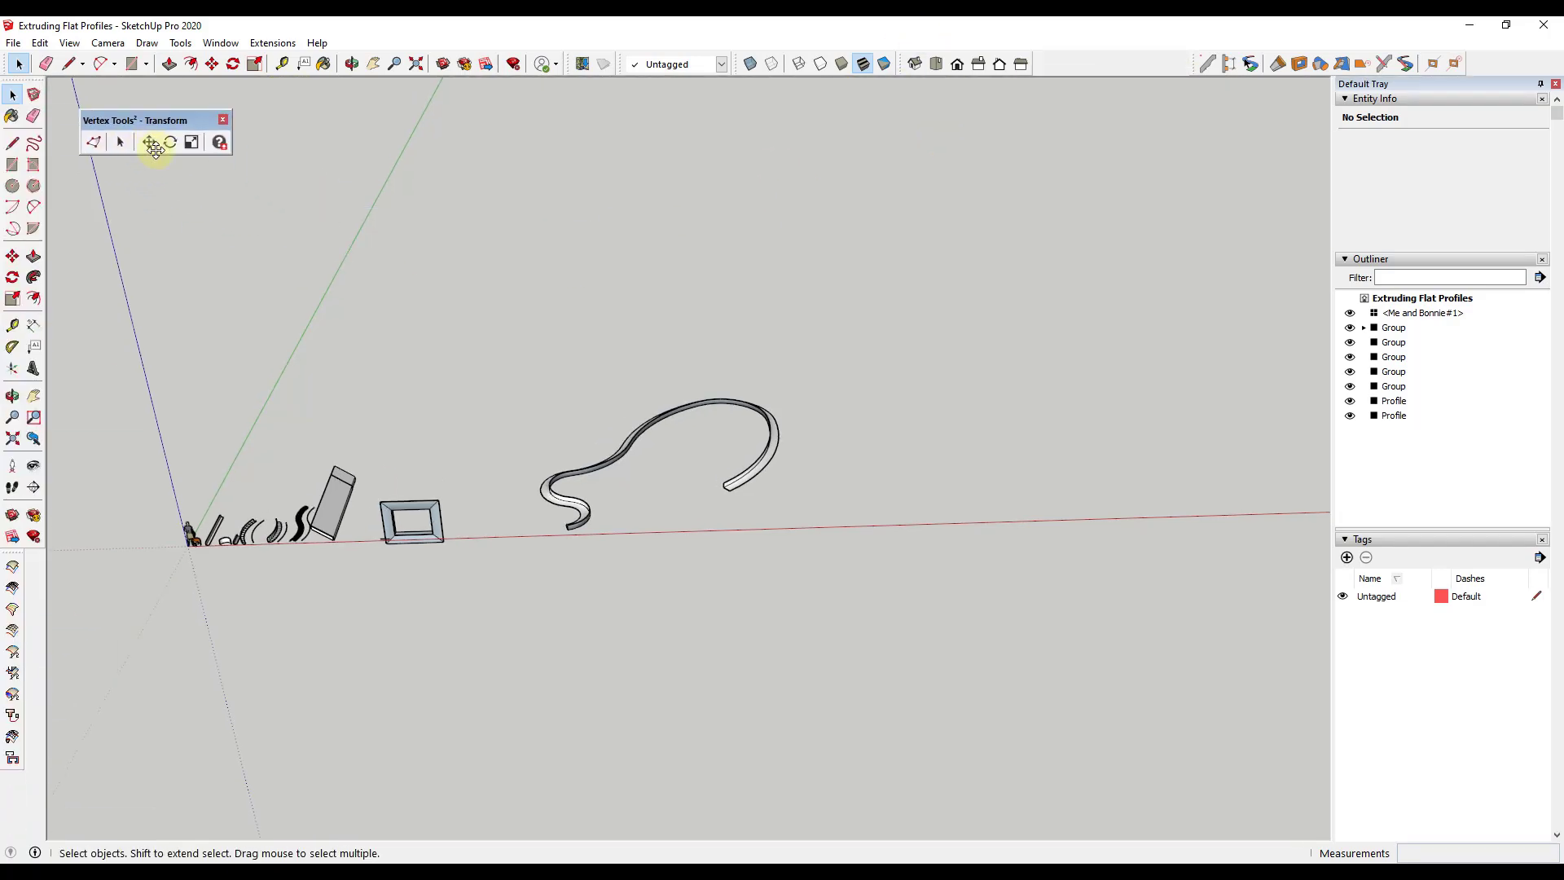
- Draw an open five-segment zigzag line near the red axis, beyond the curved profile extrusion
middle_drag(796, 502, 1043, 507)
scroll(909, 500, up, 2)
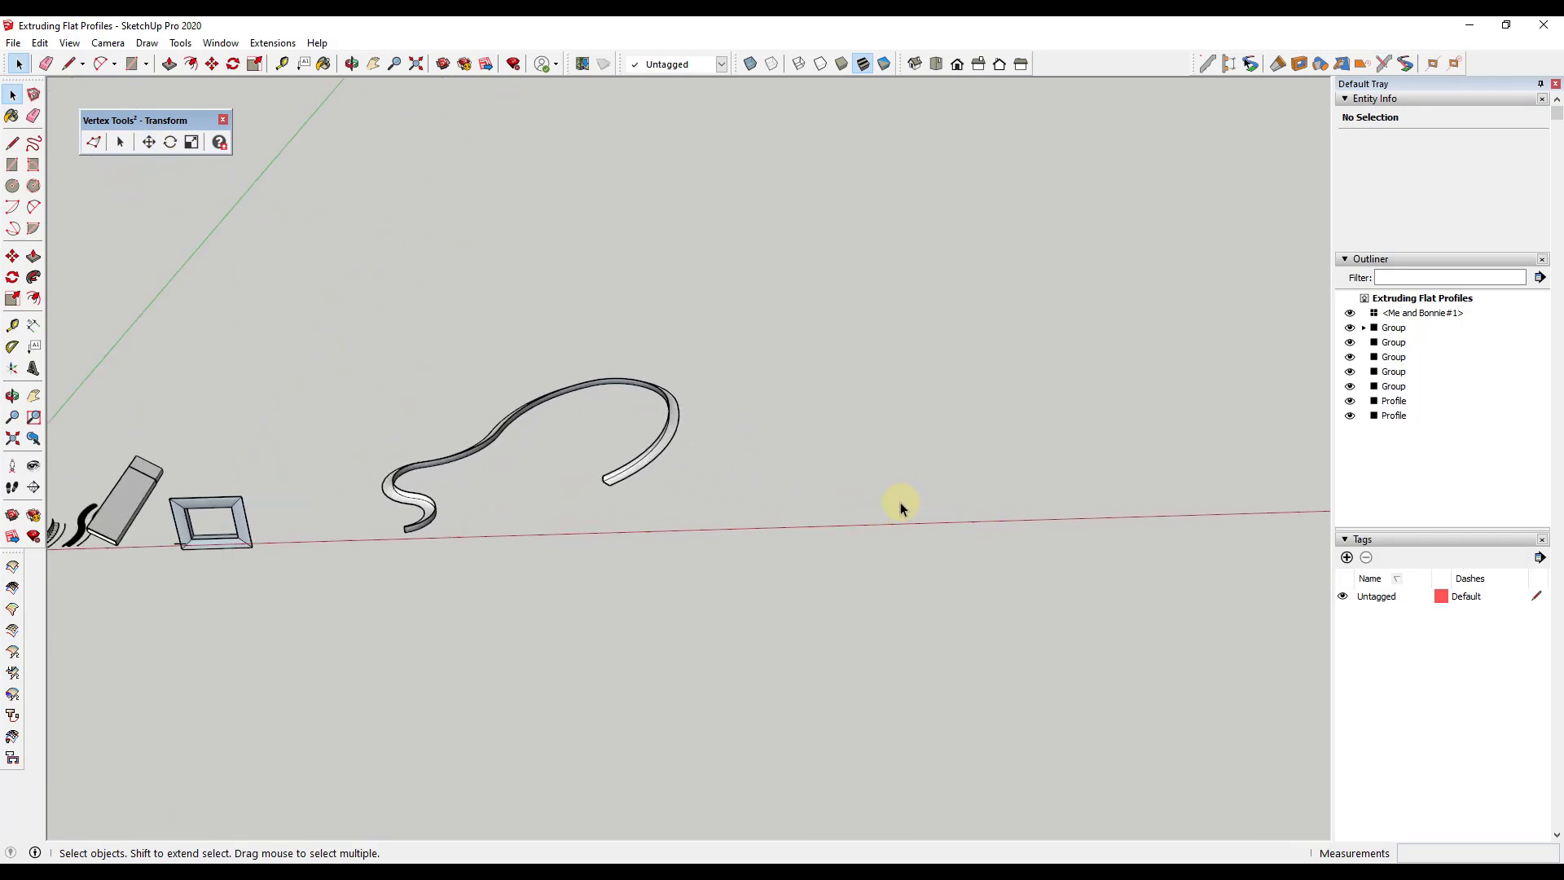
key(l)
click(873, 507)
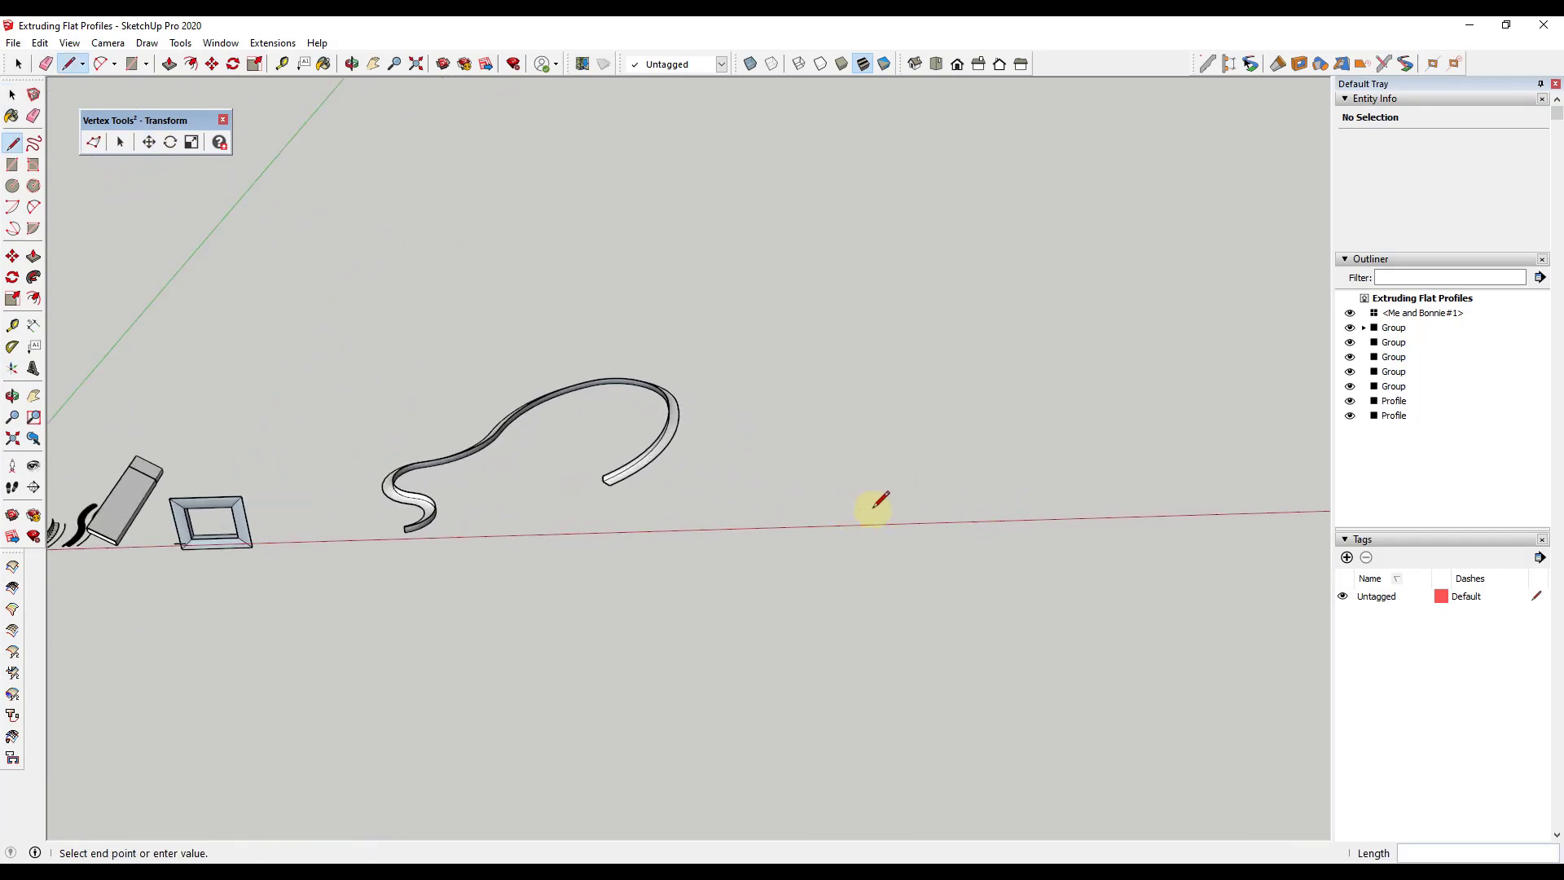
click(935, 507)
click(976, 474)
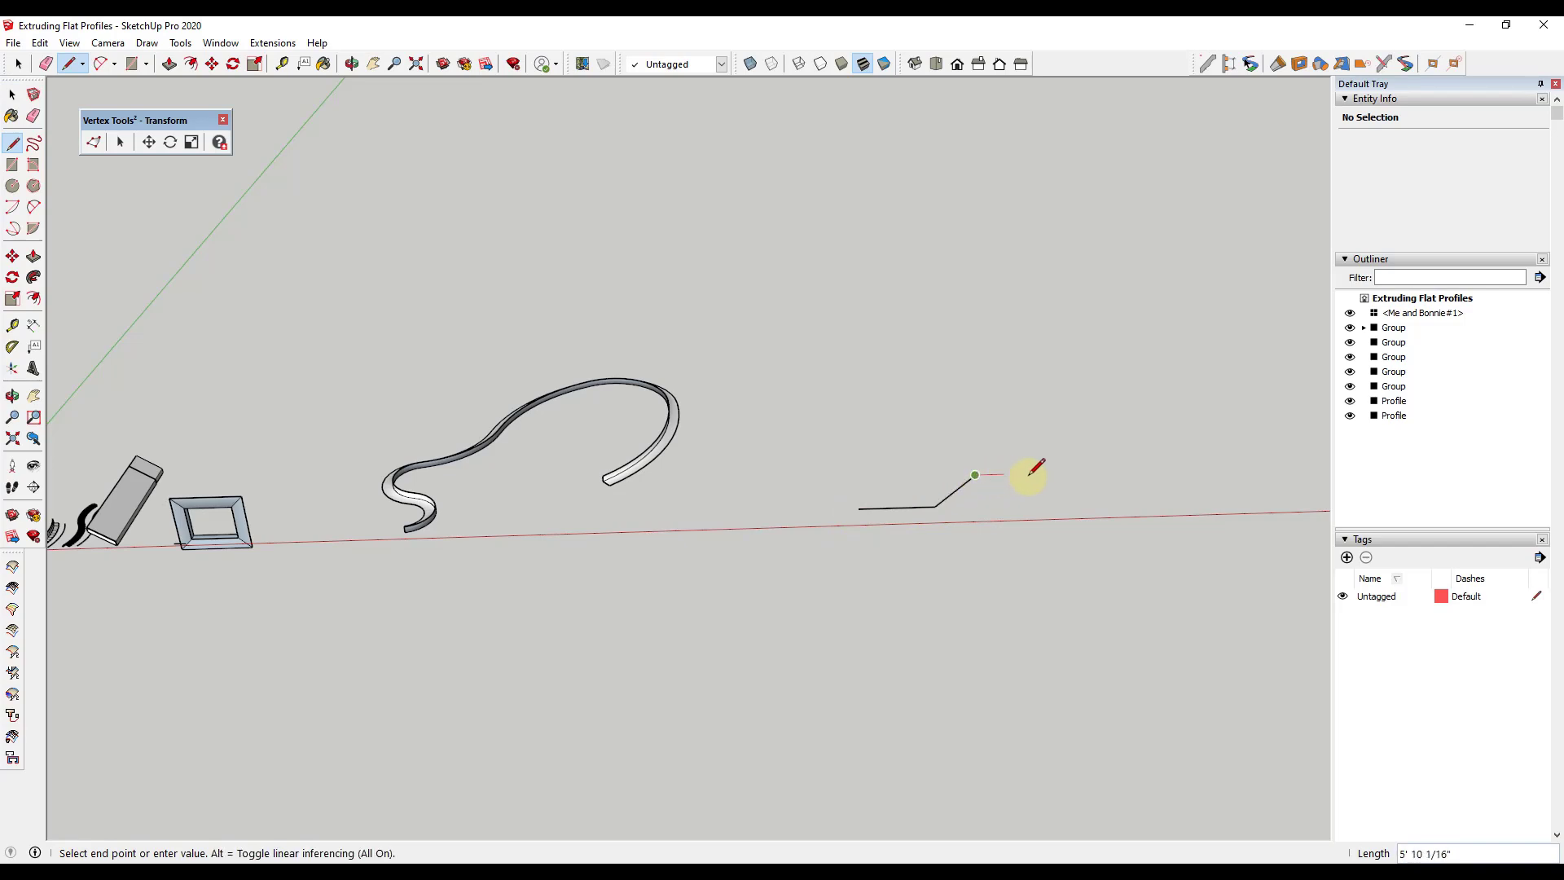
click(1042, 472)
click(1120, 501)
click(1184, 500)
key(space)
- Select all segments of the zigzag line and start Vertex Tools editing
middle_drag(1163, 475, 65, 119)
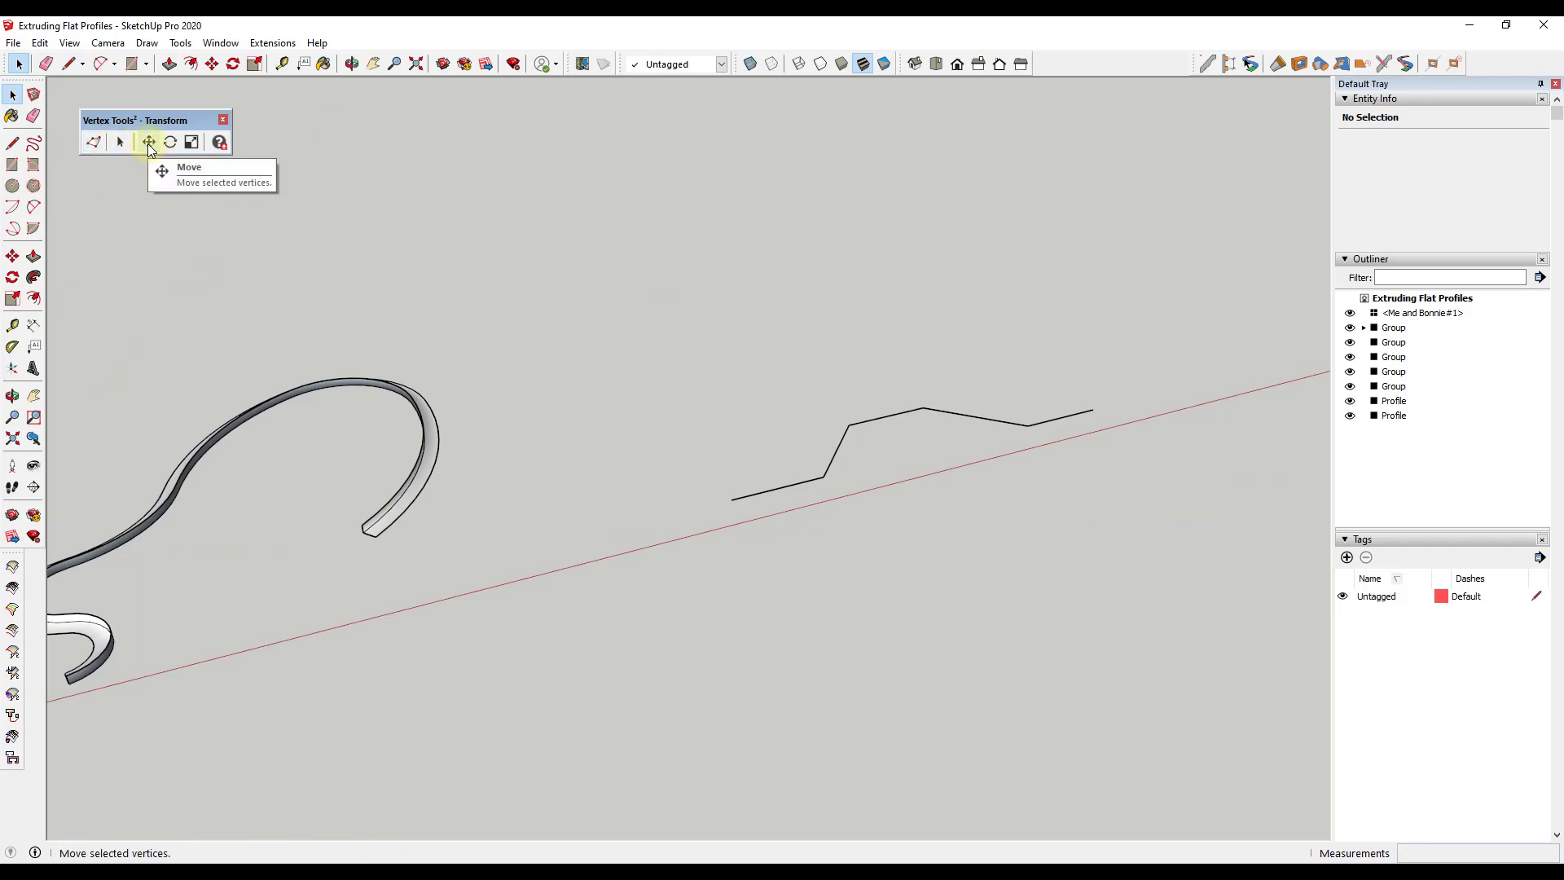
drag(633, 305, 1167, 548)
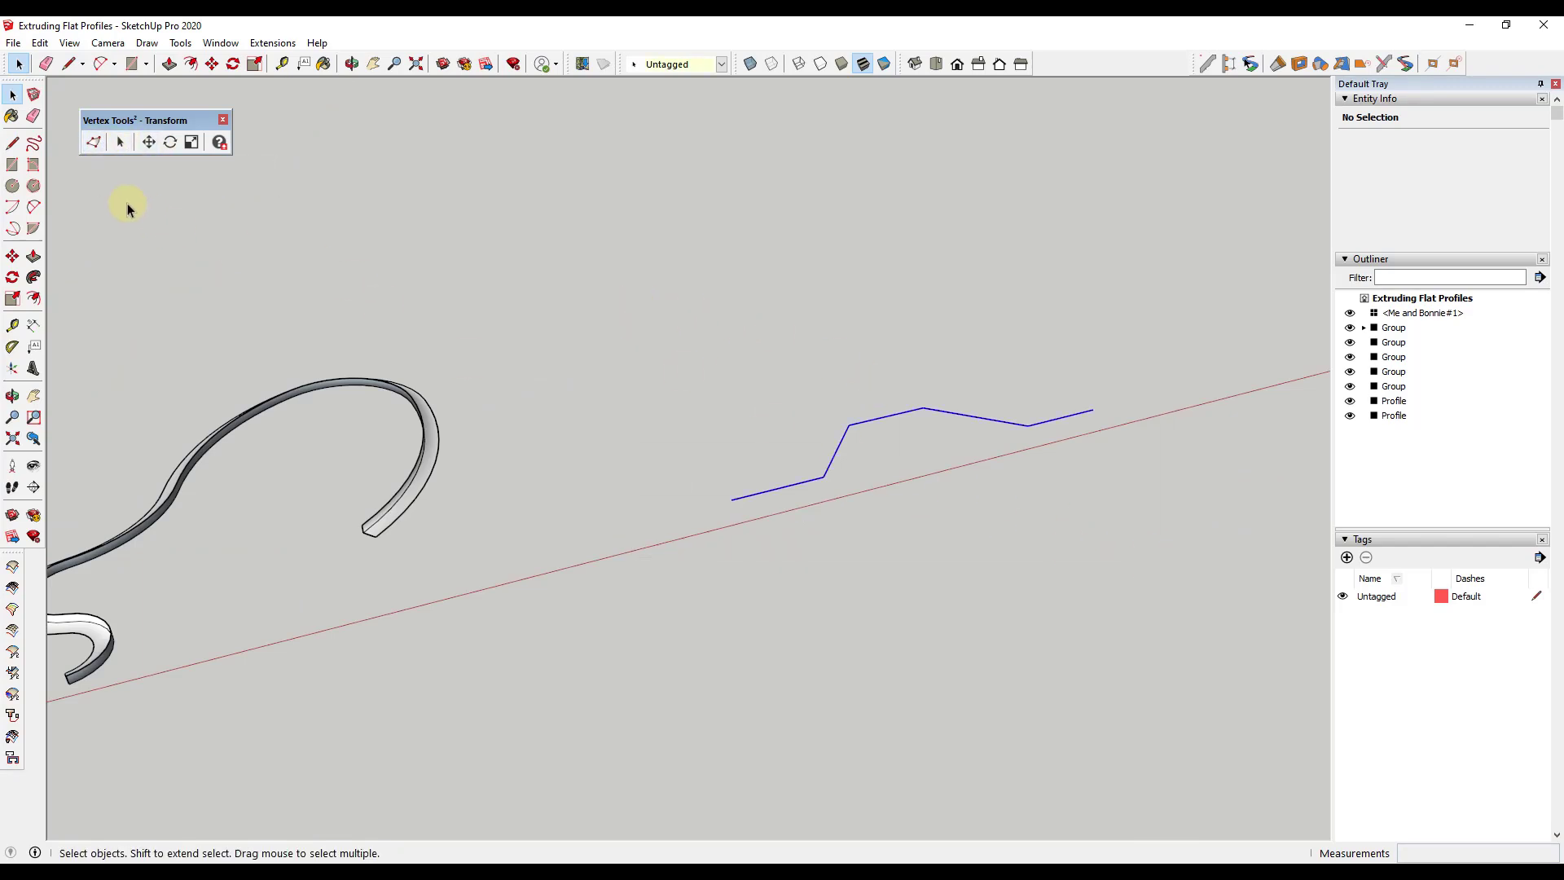
click(93, 142)
middle_drag(1137, 391, 890, 464)
- Try to move the two vertices of the zigzag line's end segment up along the blue axis
click(1051, 466)
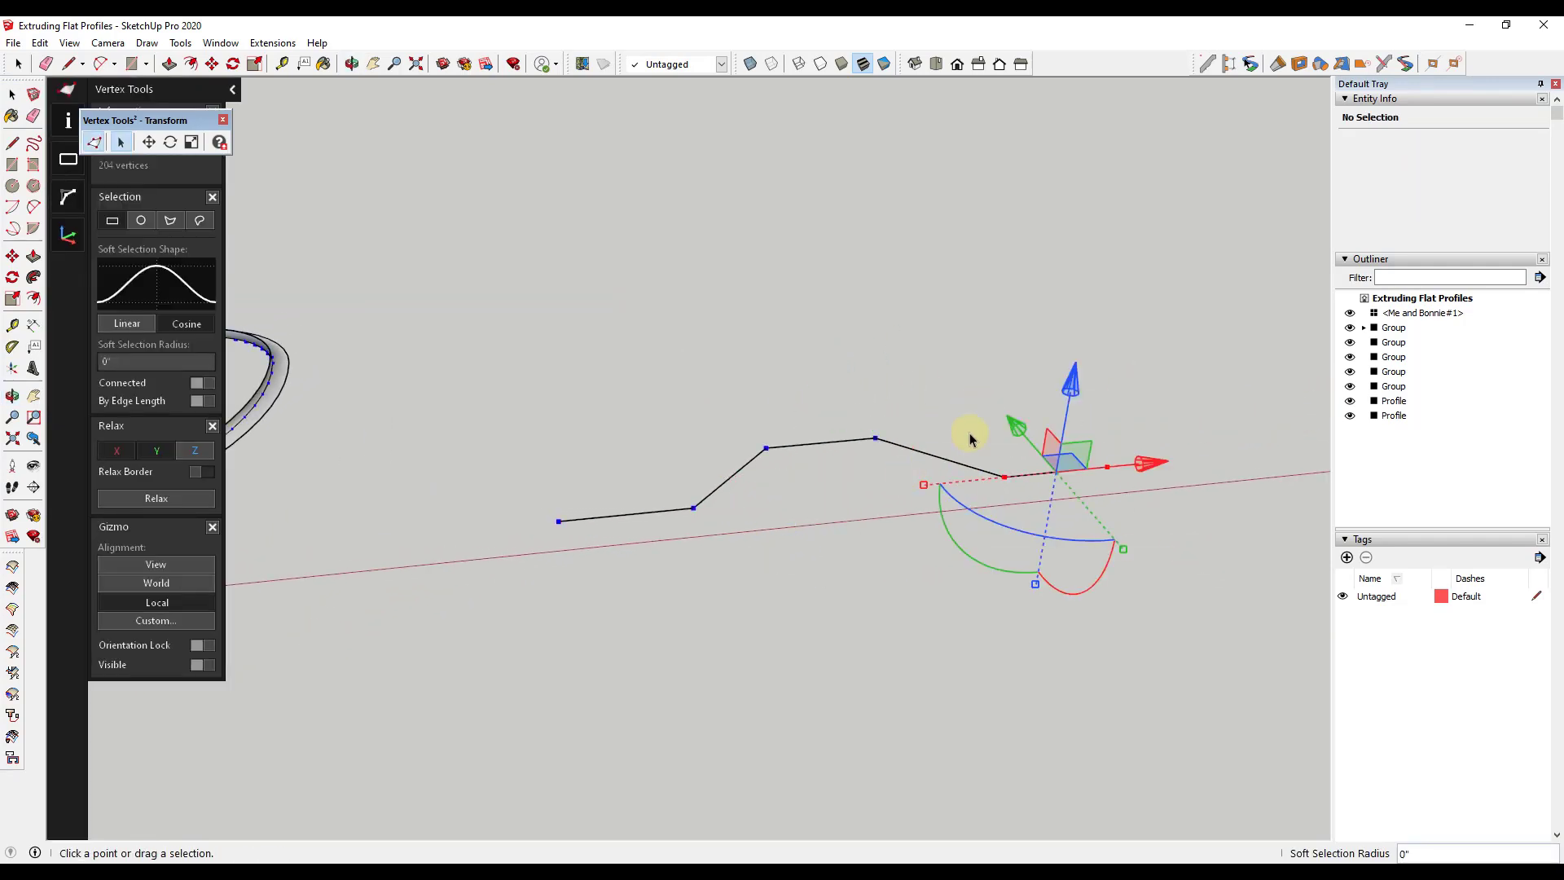
drag(1065, 391, 1083, 346)
key(ctrl+z)
- Select all vertices of the zigzag line and extrude them up along the blue axis into a two-tier wall
middle_drag(909, 437, 755, 391)
drag(578, 288, 1087, 622)
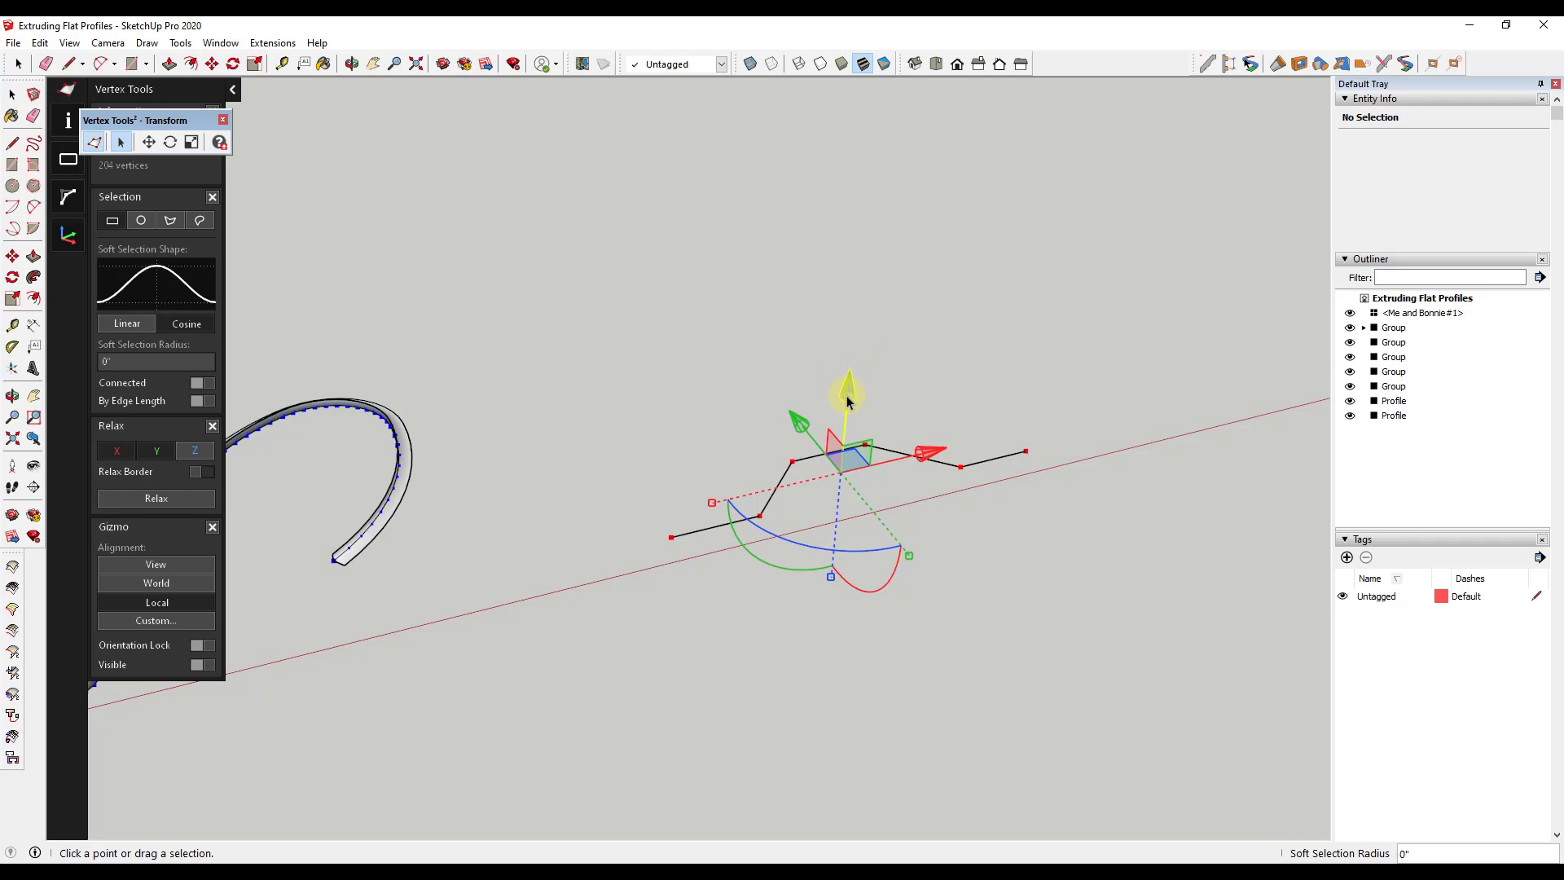
drag(848, 399, 858, 256)
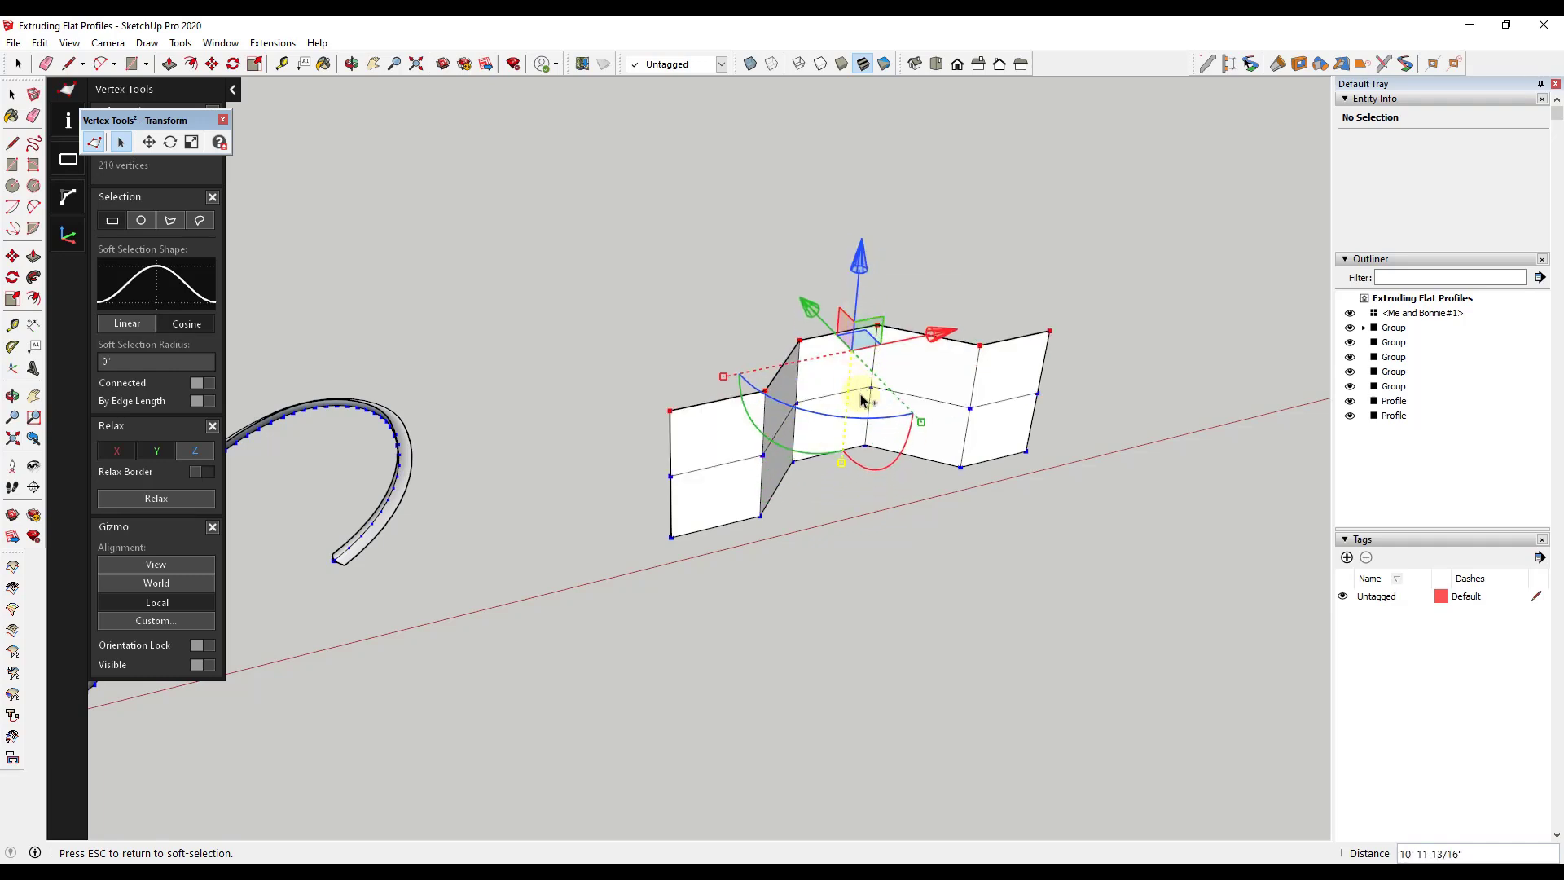
- Taper the zigzag wall's top vertices inward and extrude another tier above them, scaled to about 0.80
click(797, 392)
shift+drag(631, 358, 855, 259)
drag(729, 379, 766, 368)
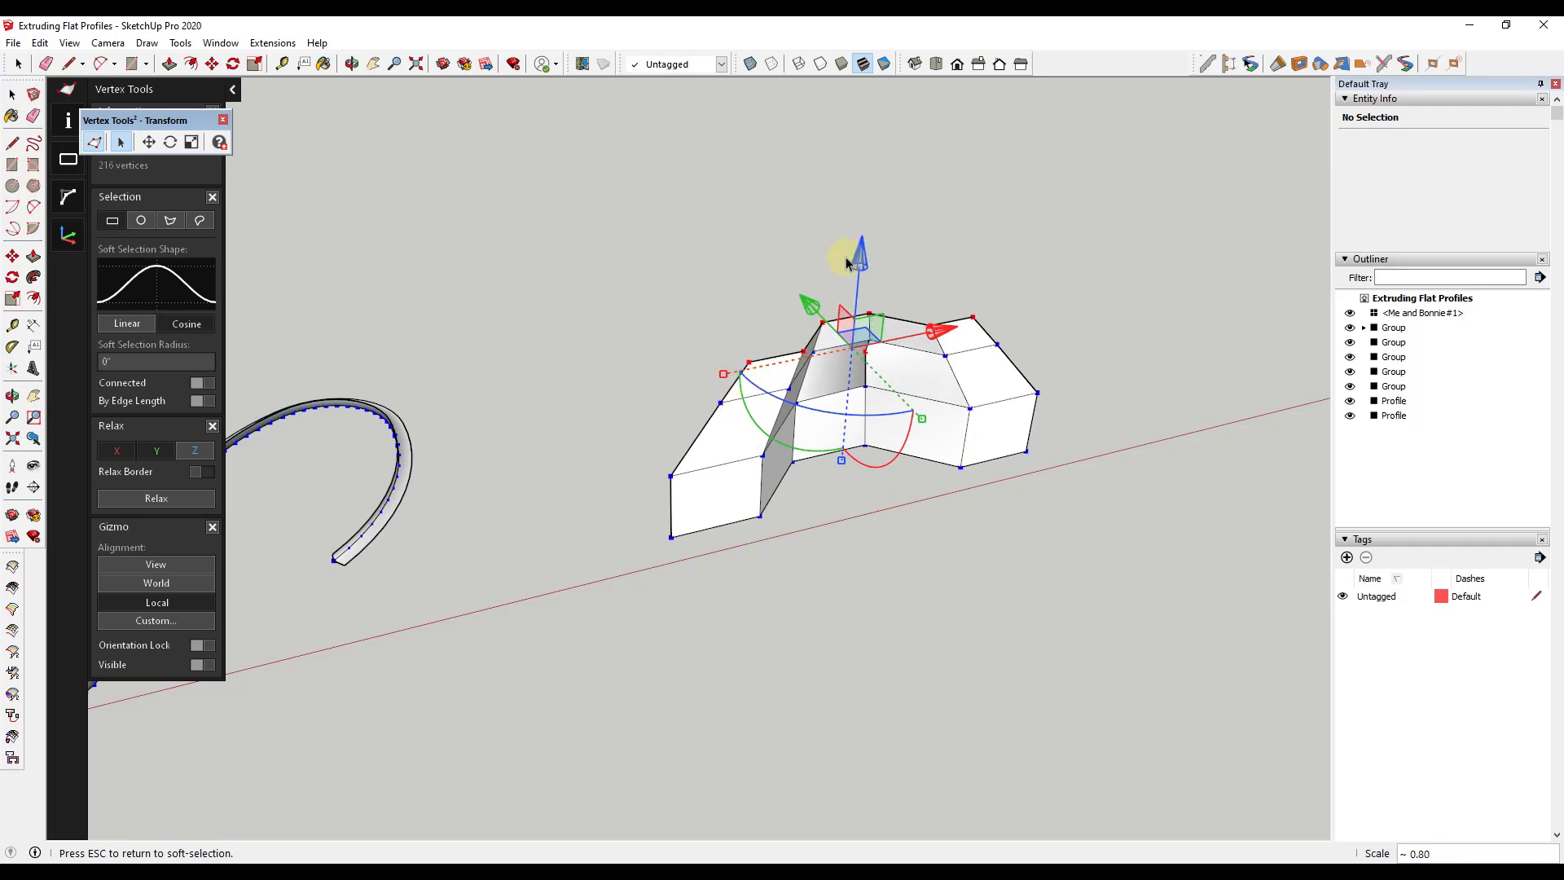
- Extrude the zigzag wall's top vertices up about 4' 9" into another tier and shift them about 2' 3" along the green axis
mouse_move(866, 264)
mouse_down()
mouse_move(872, 231)
mouse_move(841, 272)
mouse_up()
middle_drag(842, 272, 1263, 320)
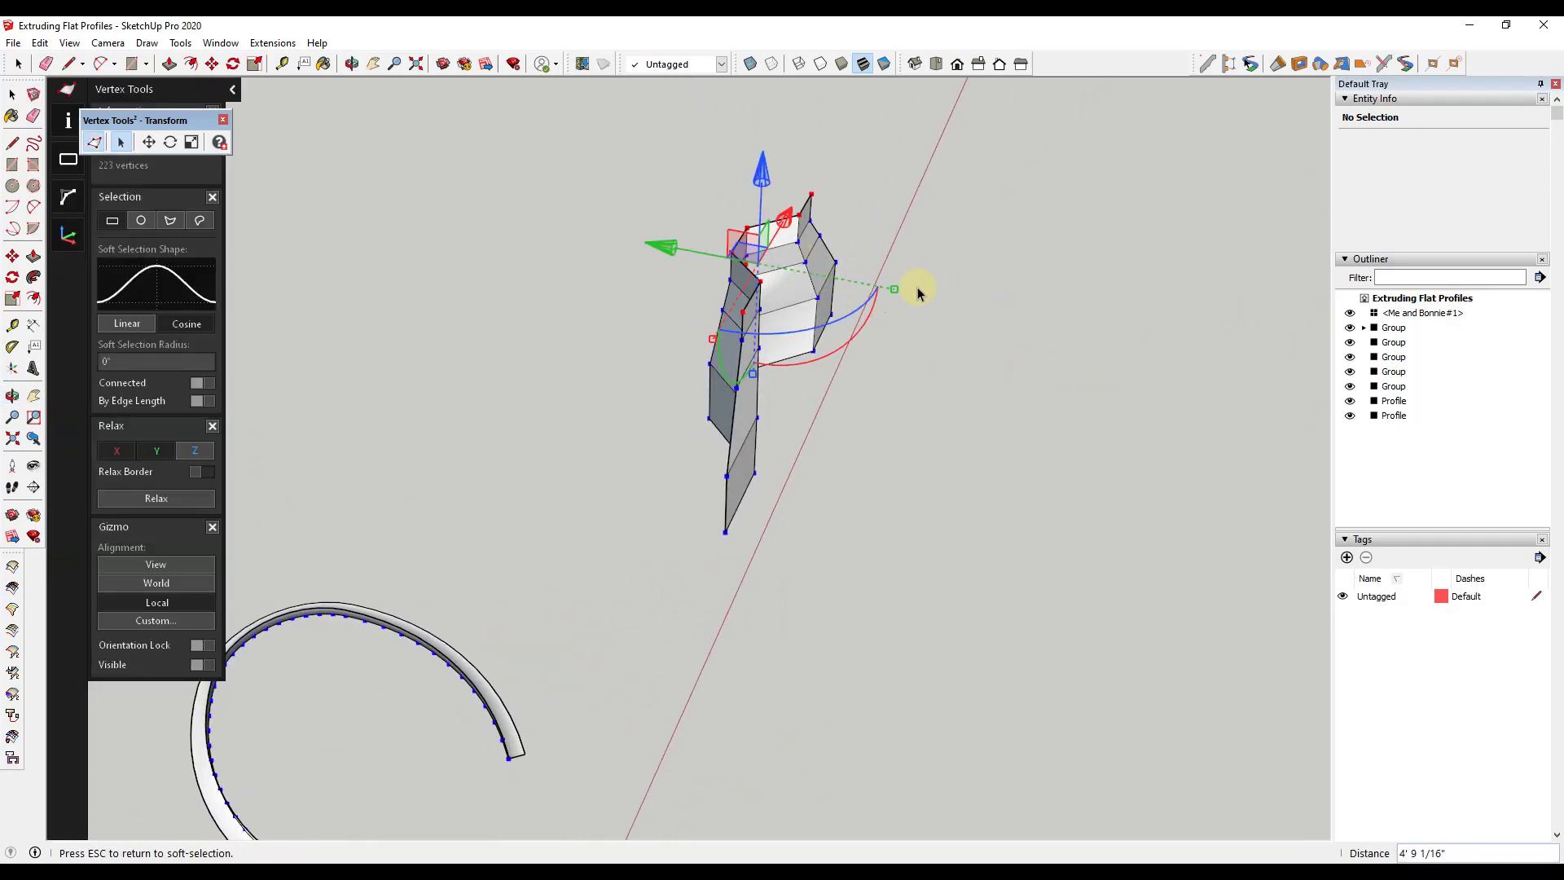
drag(663, 251, 709, 251)
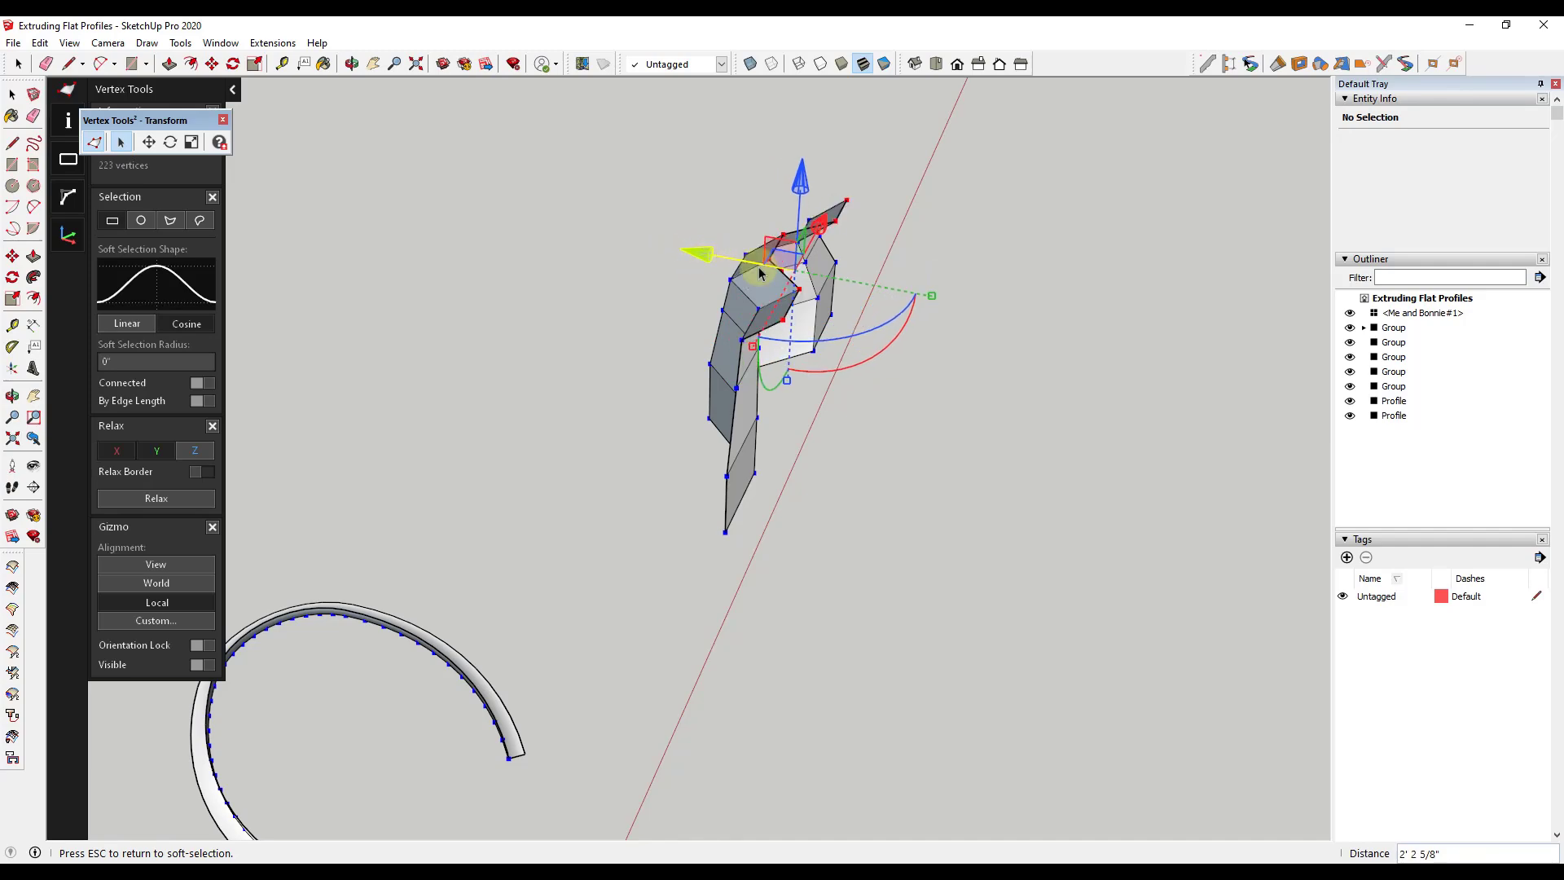
- Examine the tiered zigzag wall and its slanted top tier from the front, behind and the side
middle_drag(845, 296, 830, 519)
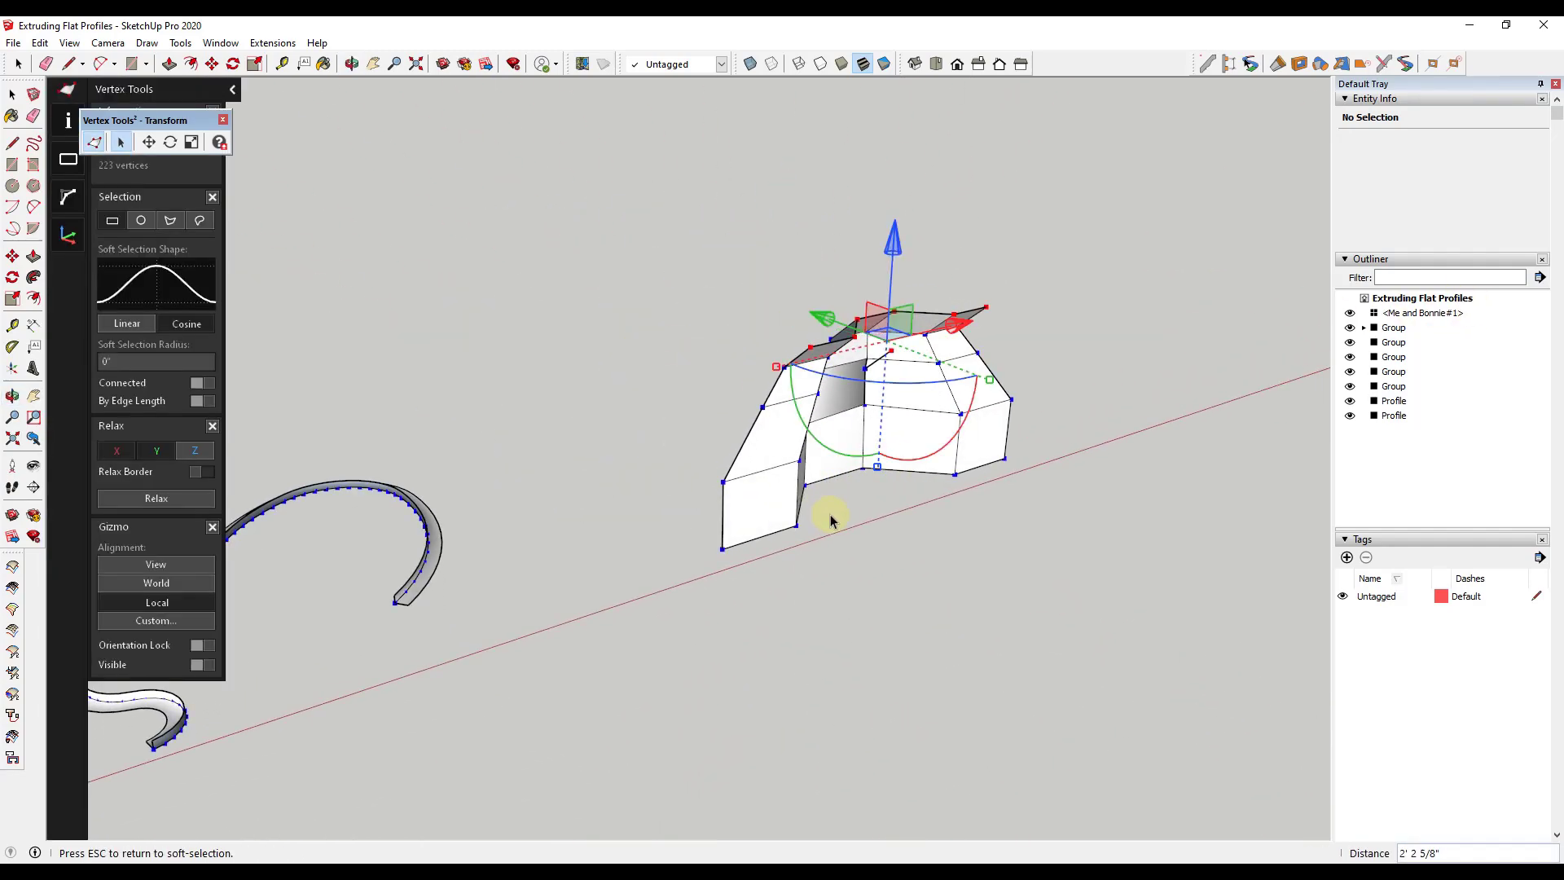
middle_drag(958, 507, 1287, 513)
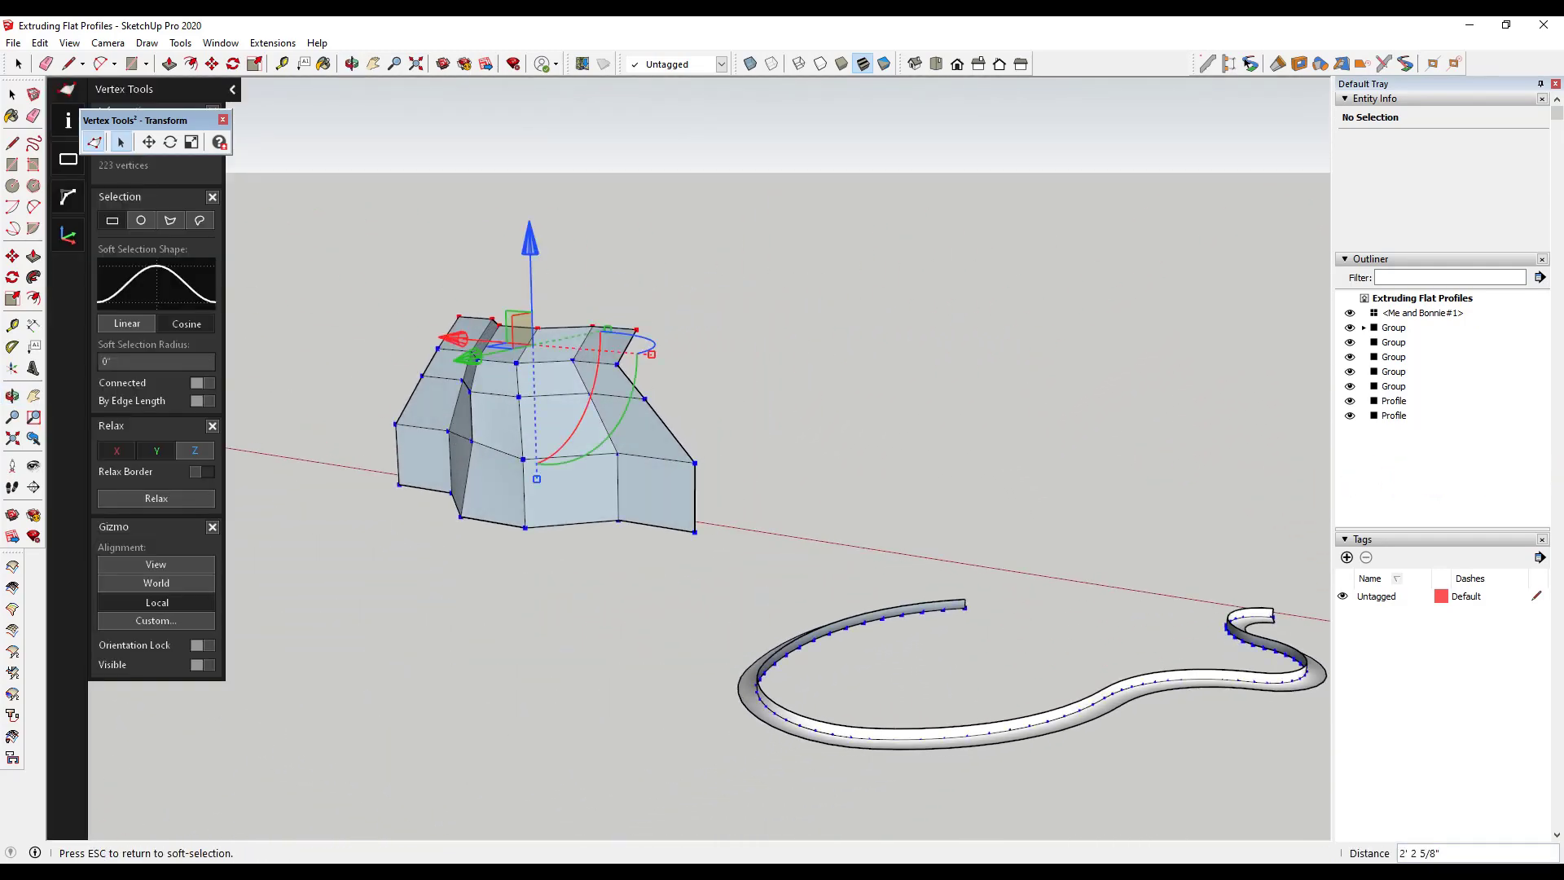
scroll(542, 383, down, 2)
scroll(570, 423, up, 4)
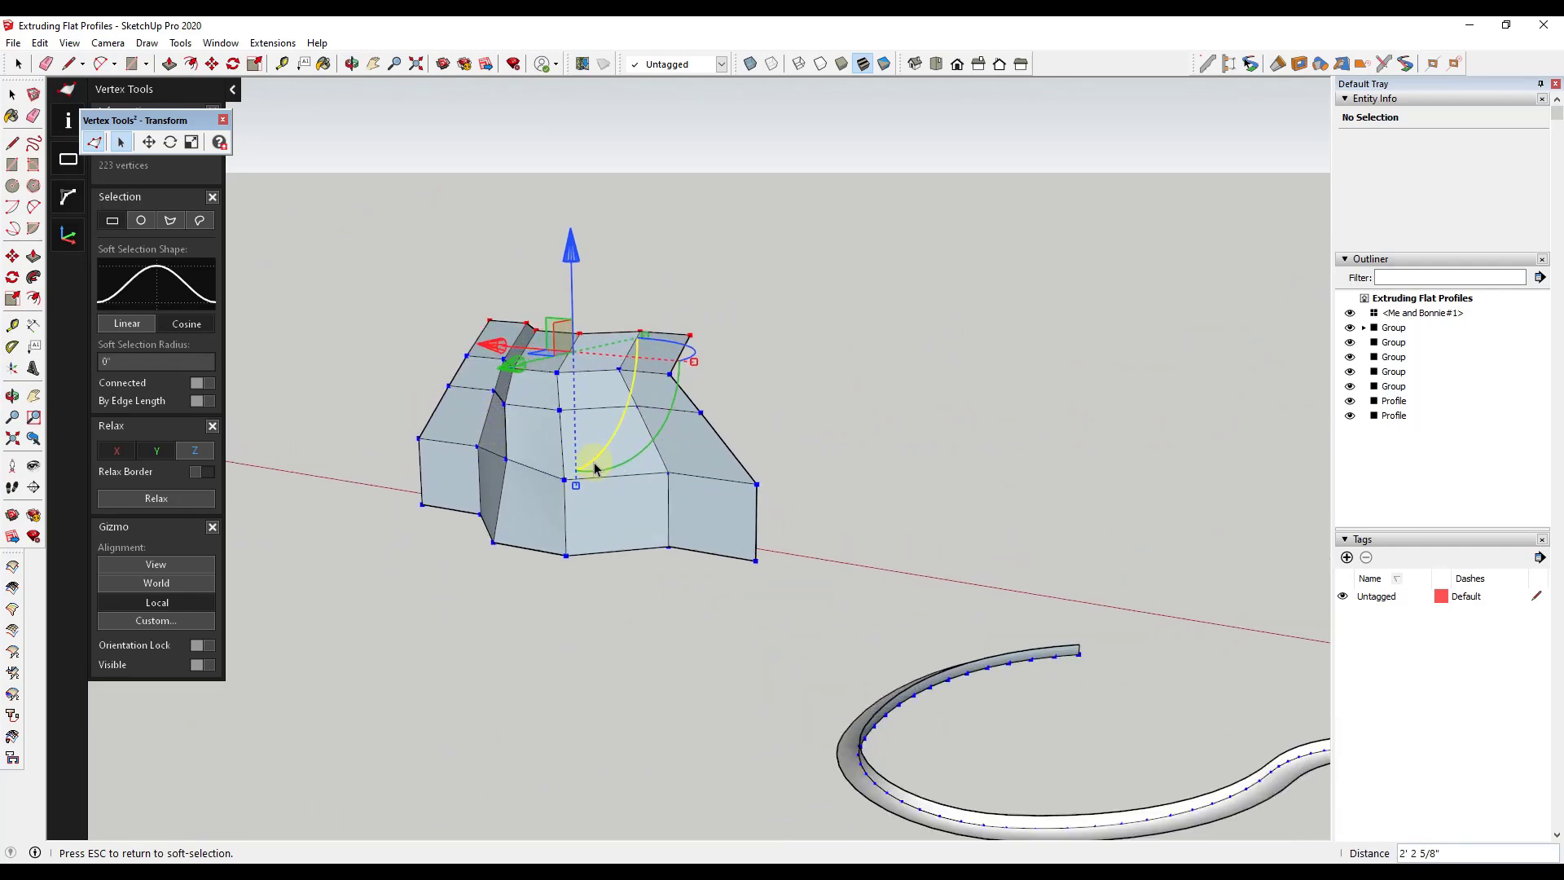
middle_drag(708, 447, 692, 327)
scroll(692, 327, up, 2)
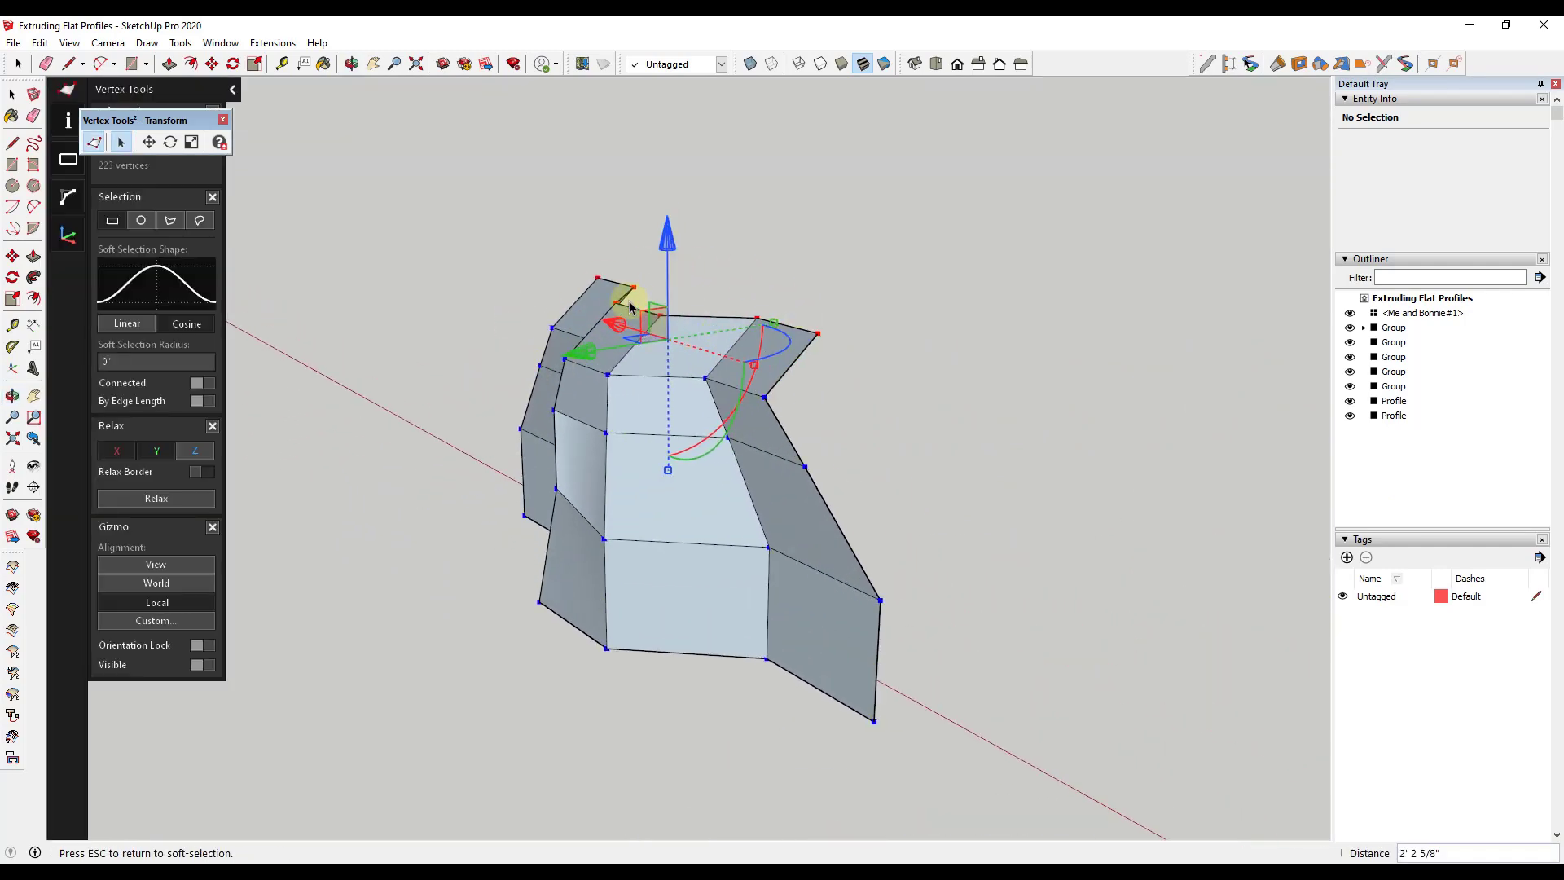